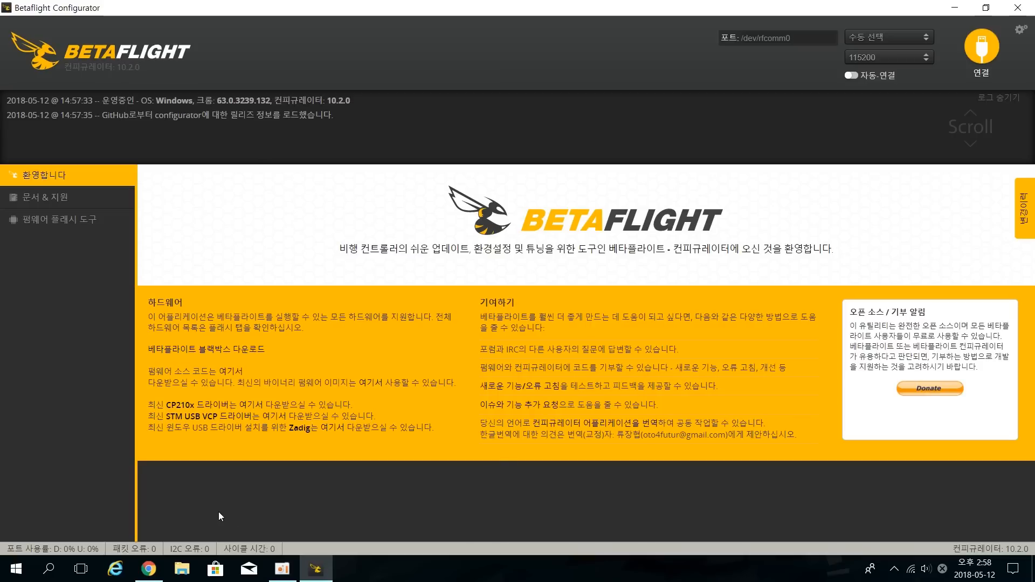
# Switch to Chrome, search the web for "betaflight configurator" and open the betaflight-configurator releases page on GitHub
pyautogui.click(149, 569)
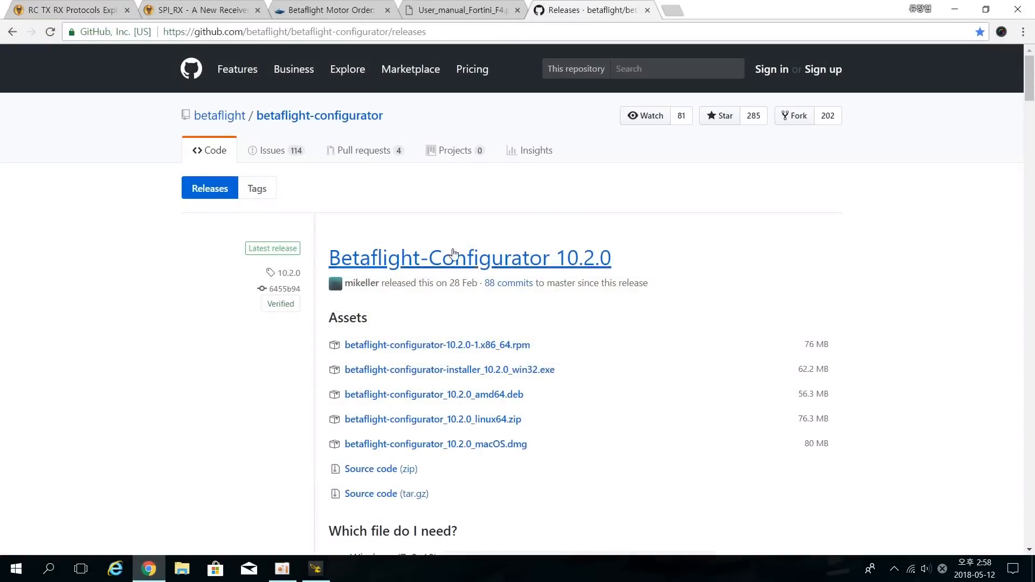
pyautogui.click(455, 30)
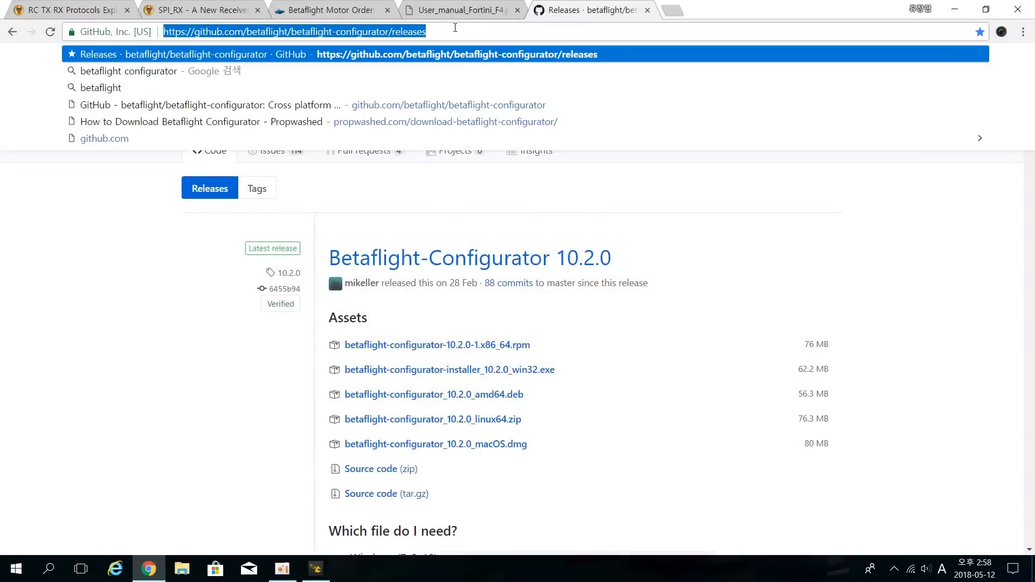
pyautogui.write('g')
pyautogui.press('BackSpace')
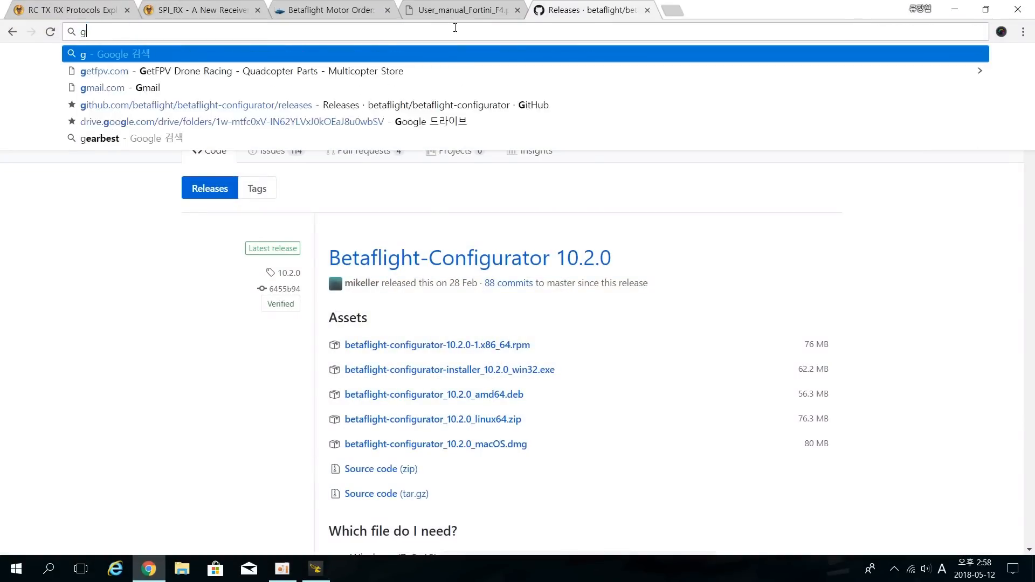
pyautogui.press('BackSpace')
pyautogui.write('betafligh')
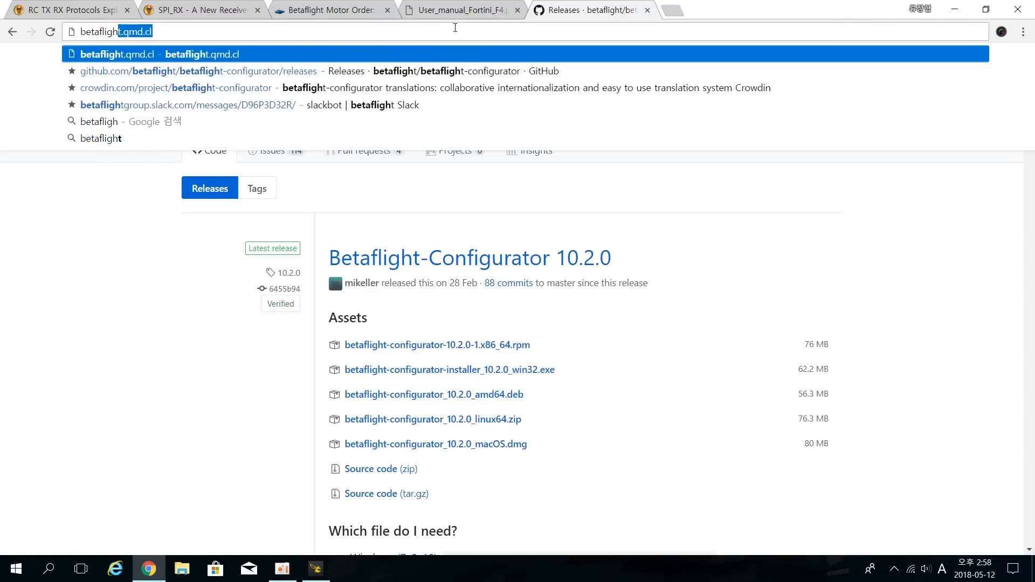
pyautogui.write('t con')
pyautogui.press('Return')
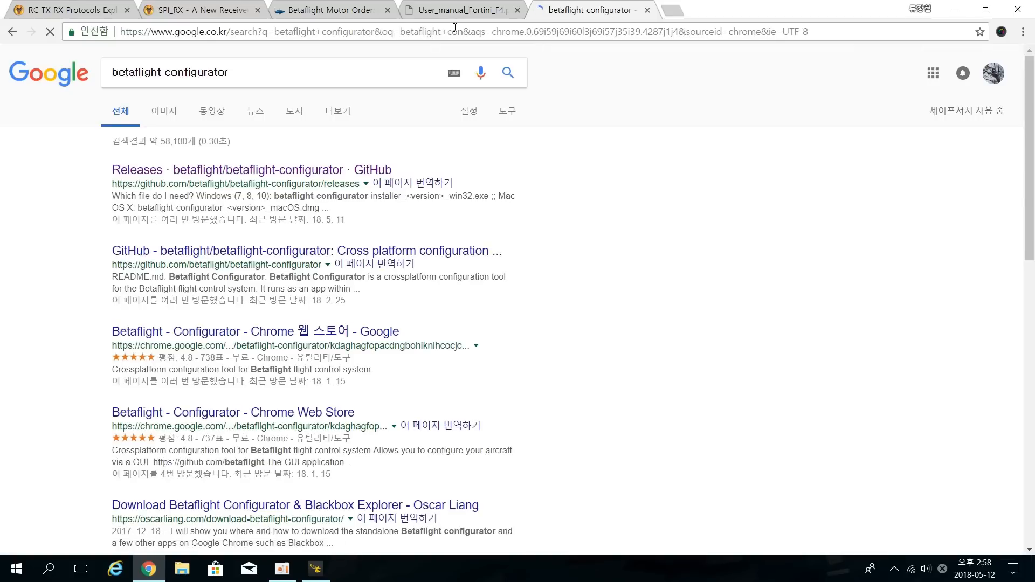
pyautogui.click(275, 174)
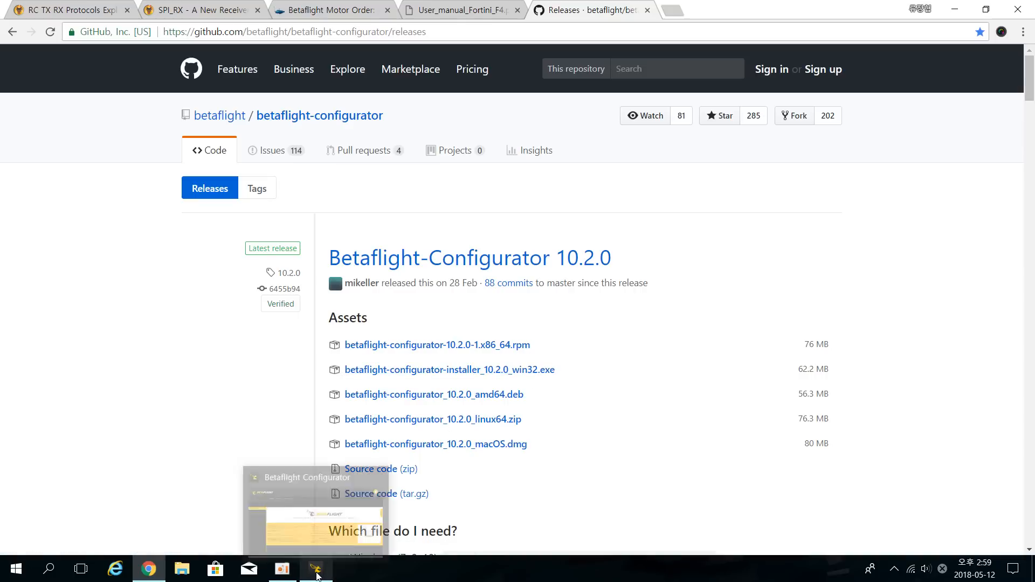
# Switch back to Betaflight Configurator and review the connection log for the flight controller's board and firmware details
pyautogui.click(317, 571)
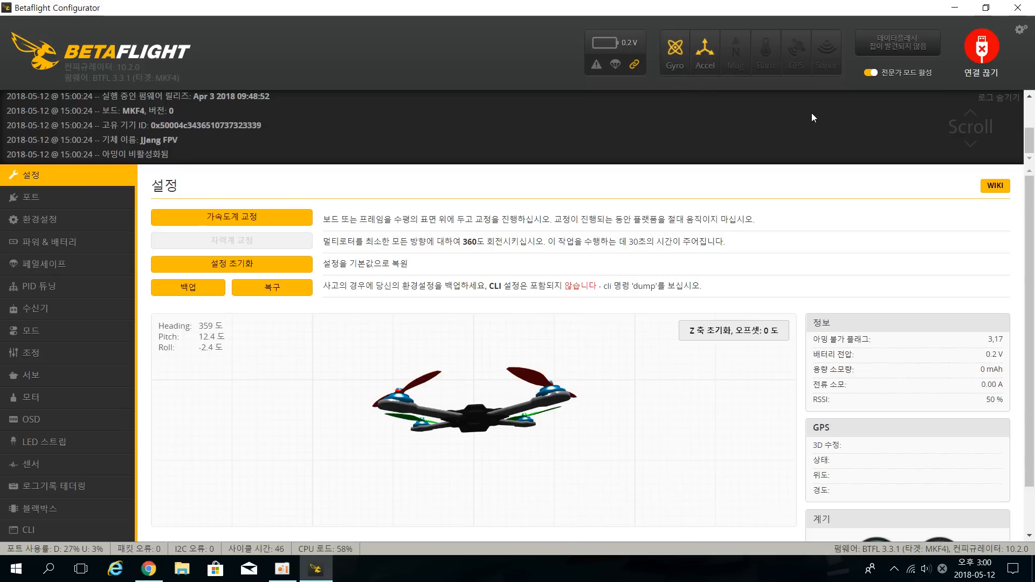
pyautogui.click(993, 100)
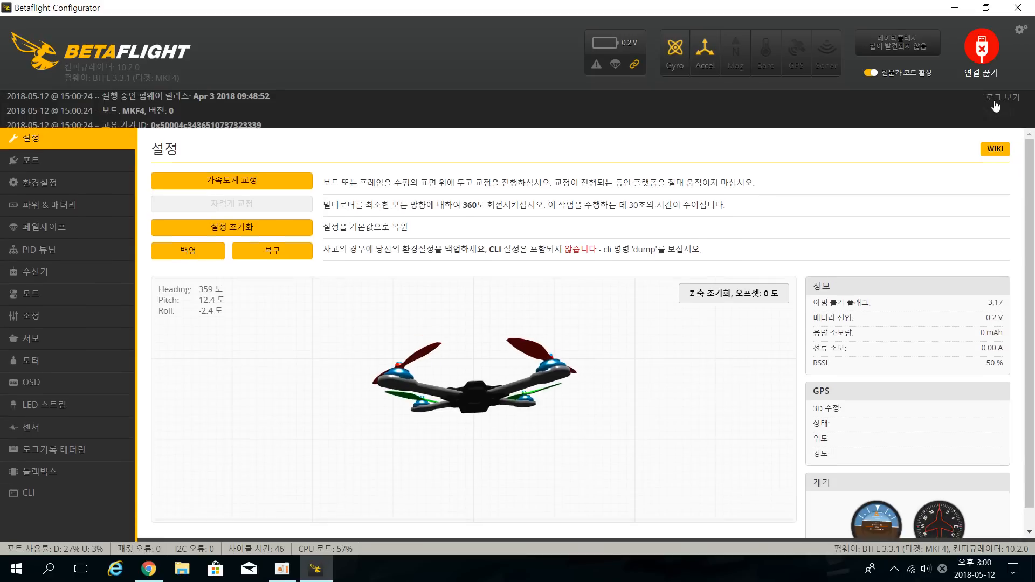
pyautogui.click(1003, 101)
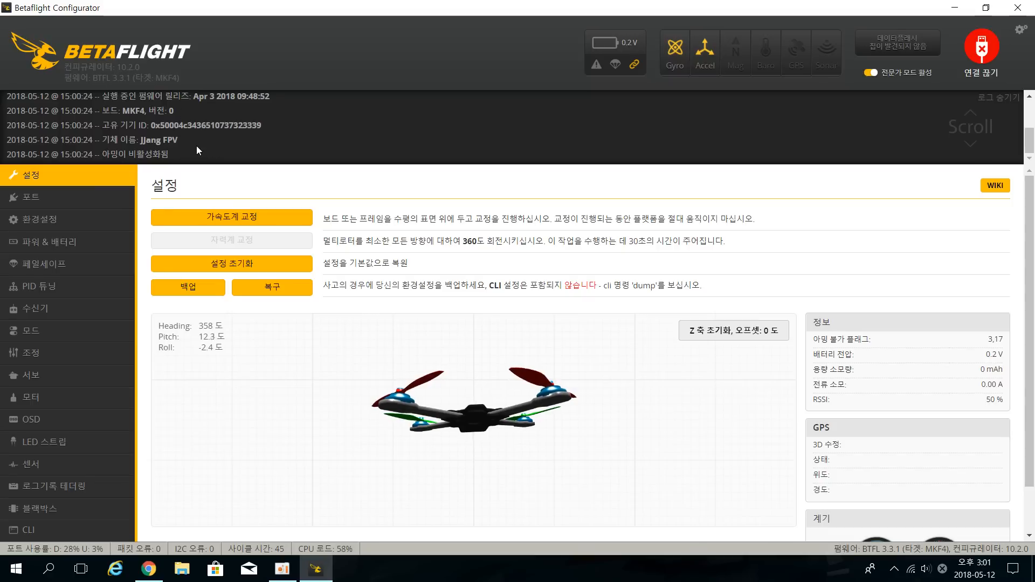
pyautogui.scroll(2, 197, 144)
pyautogui.scroll(-1, 196, 144)
pyautogui.scroll(1, 196, 144)
pyautogui.scroll(-1, 200, 129)
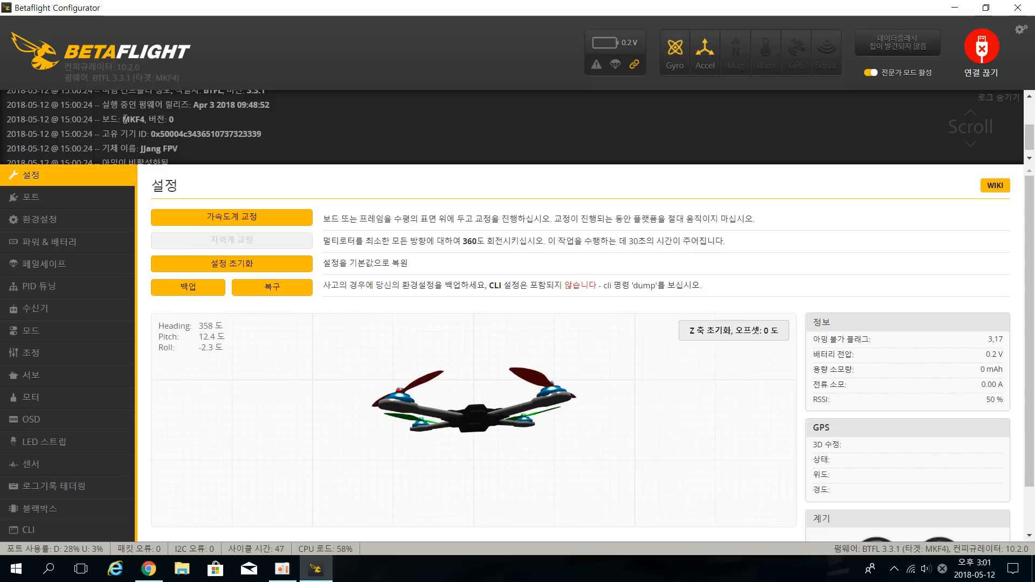
pyautogui.scroll(-1, 204, 122)
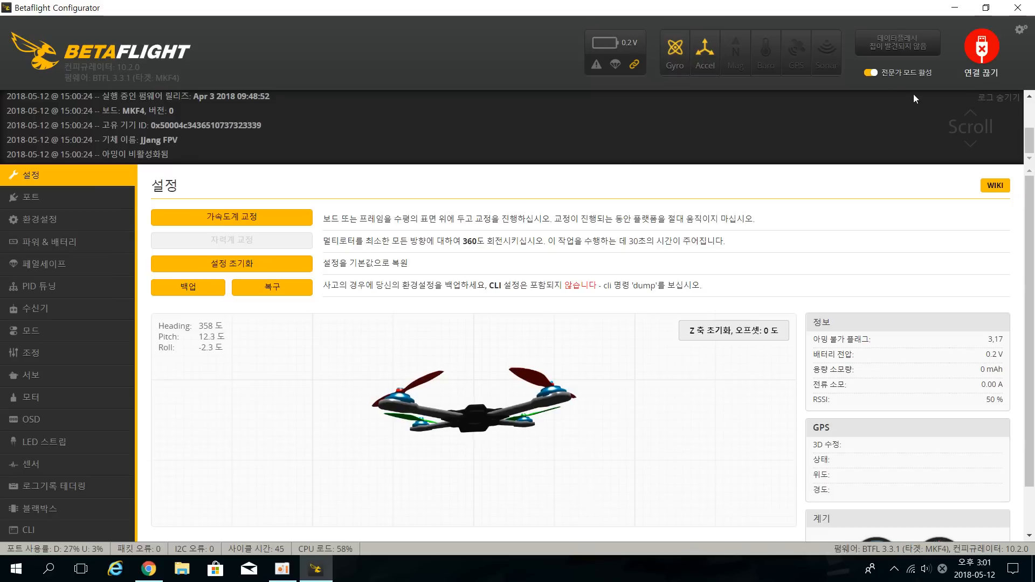
# Turn off expert mode and run the version command in the CLI
pyautogui.click(869, 74)
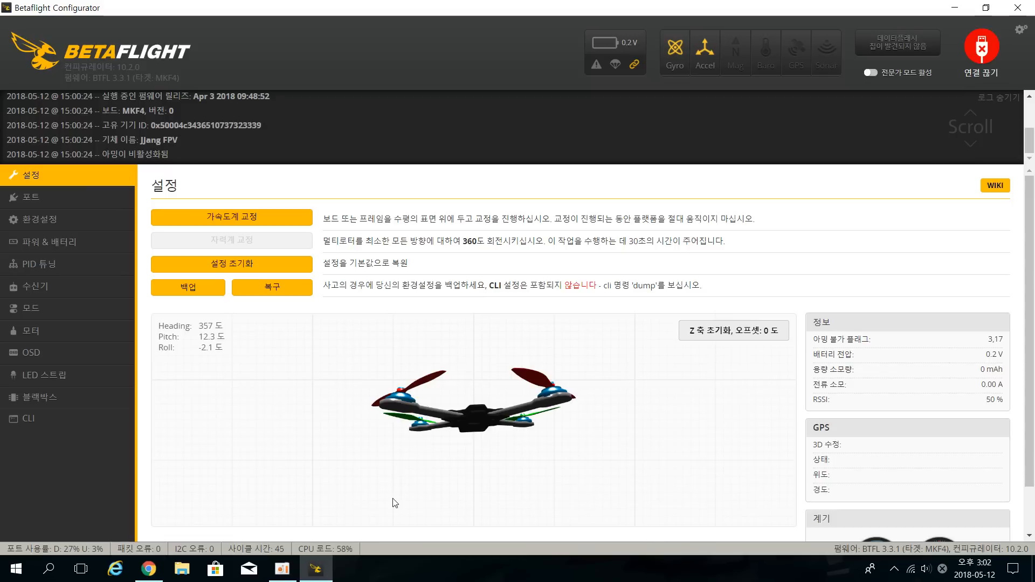
pyautogui.click(95, 421)
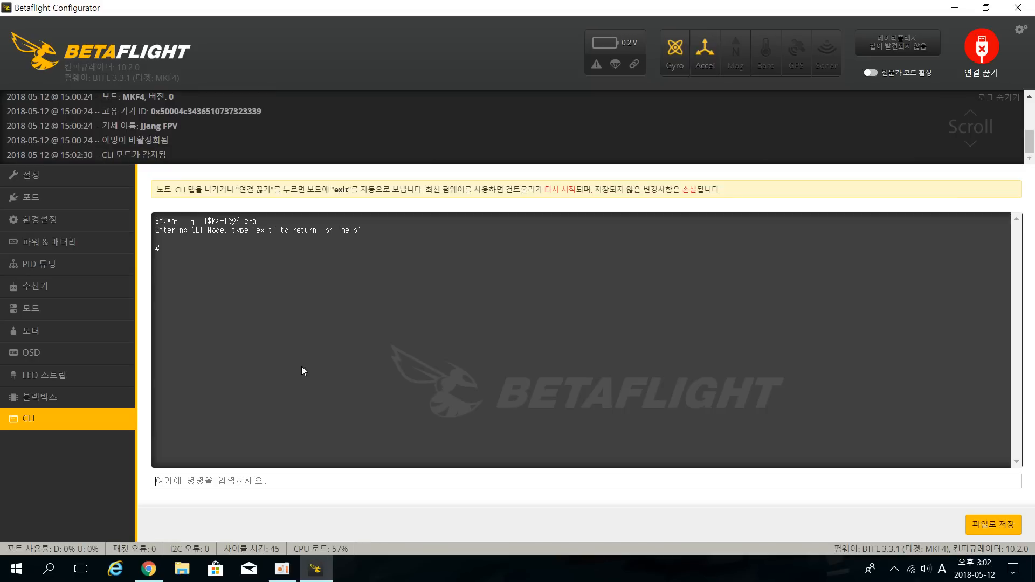
pyautogui.write('version')
pyautogui.press('Return')
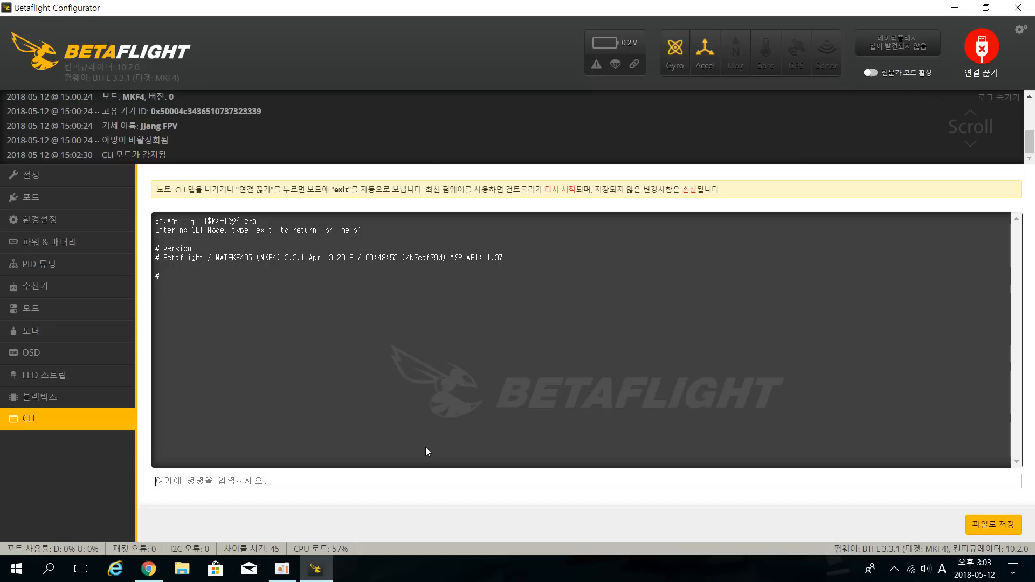
# Run the diff command in the CLI and review the listed settings from beginning to end
pyautogui.write('diff dump')
pyautogui.press('BackSpace')
pyautogui.press('BackSpace')
pyautogui.press('BackSpace')
pyautogui.press('BackSpace')
pyautogui.press('Return')
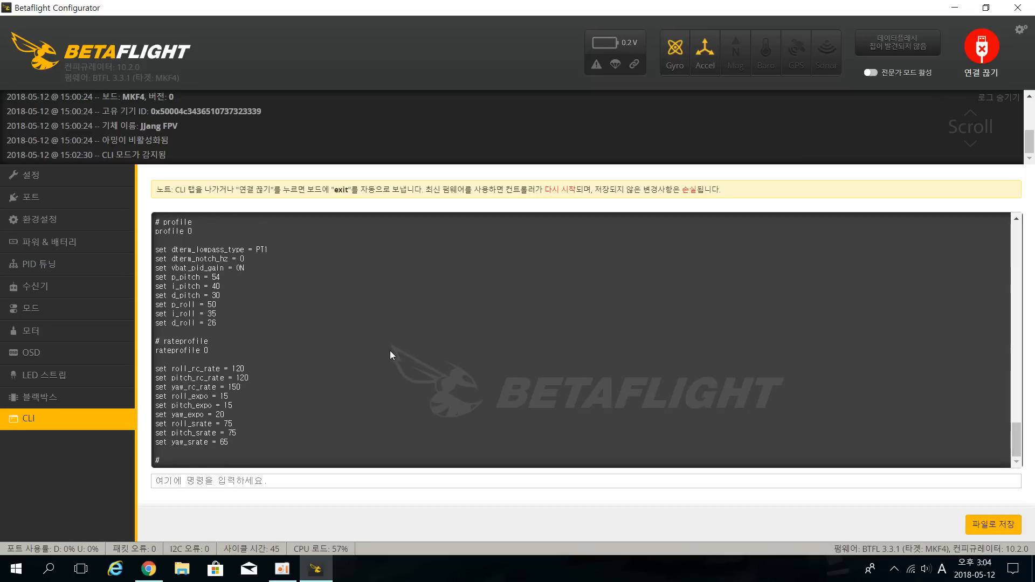
pyautogui.scroll(15, 387, 372)
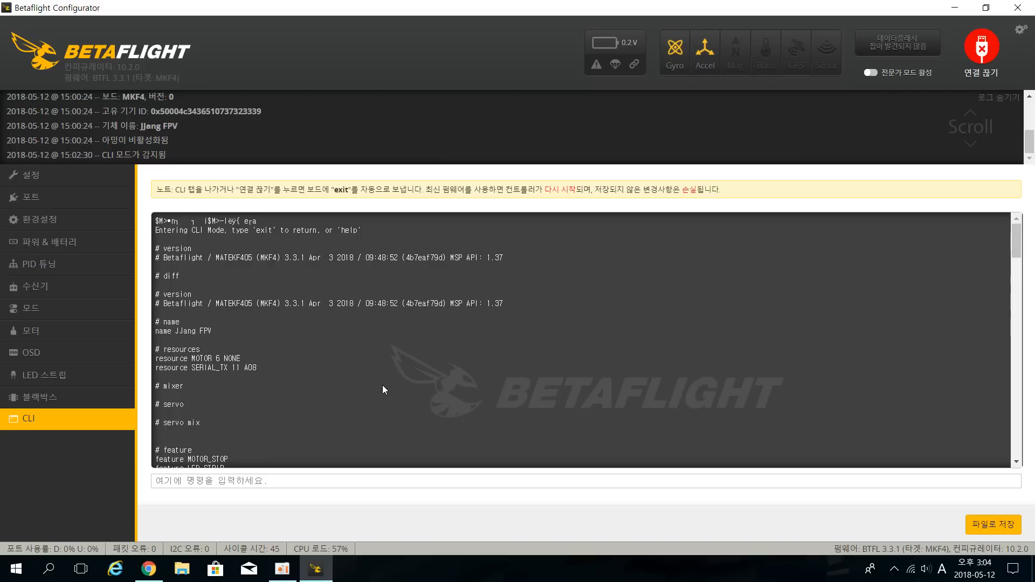
pyautogui.scroll(-15, 383, 386)
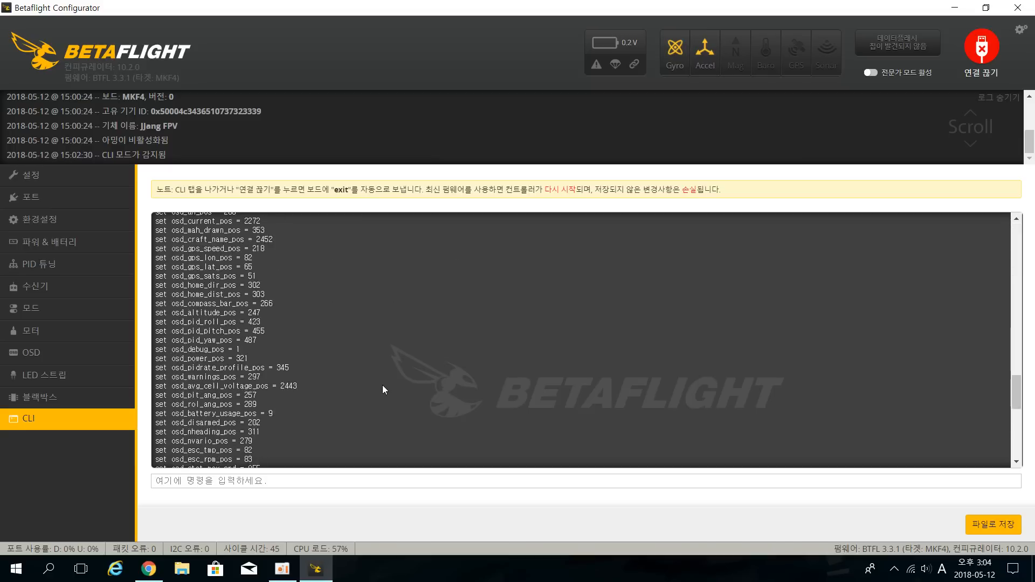
pyautogui.scroll(-8, 383, 386)
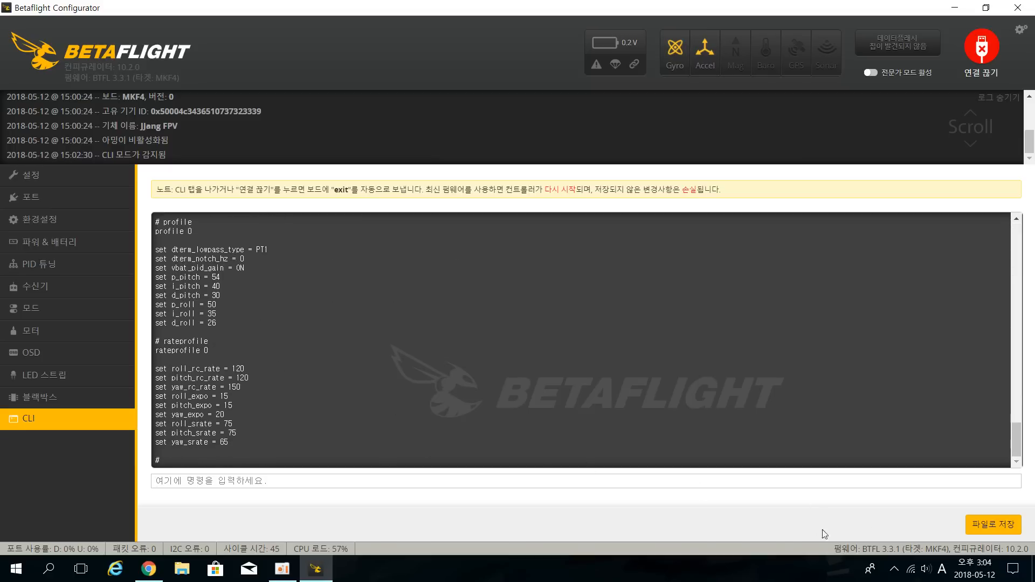
# Save the CLI output as a text file in My_Drone\Settings\Diatone_200S under the suggested file name
pyautogui.click(1002, 526)
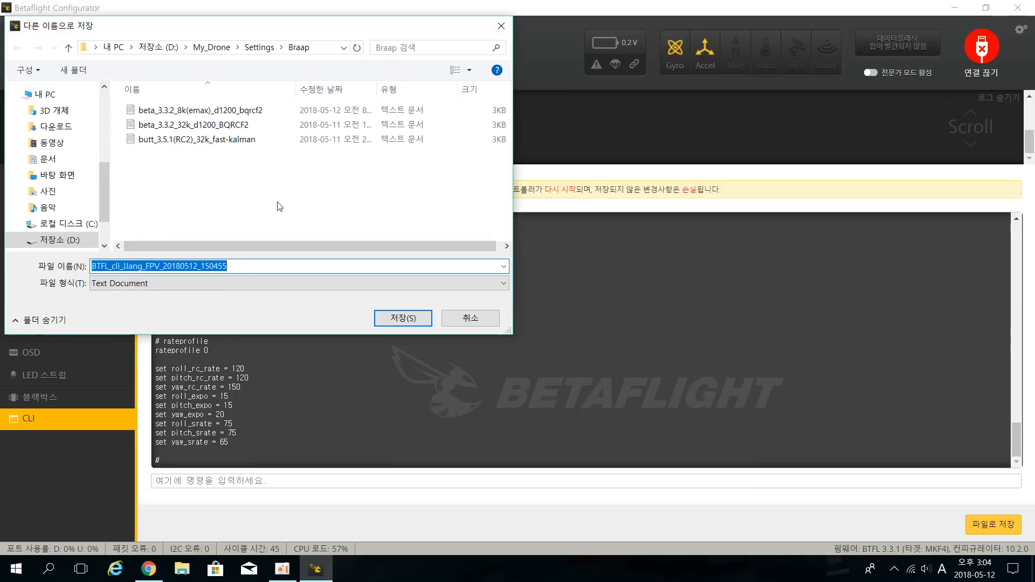
pyautogui.click(253, 48)
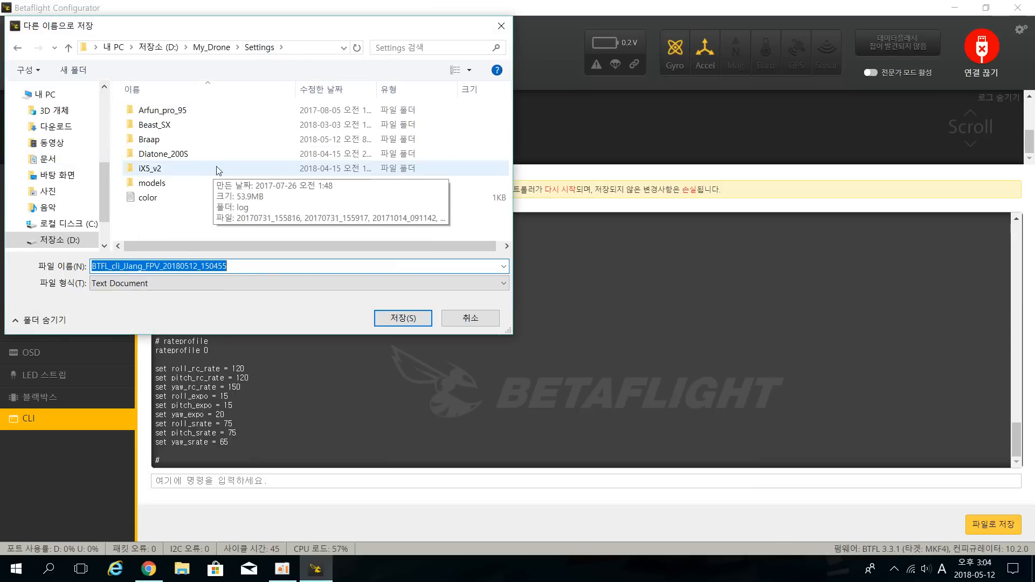
pyautogui.click(192, 157)
pyautogui.doubleClick(193, 158)
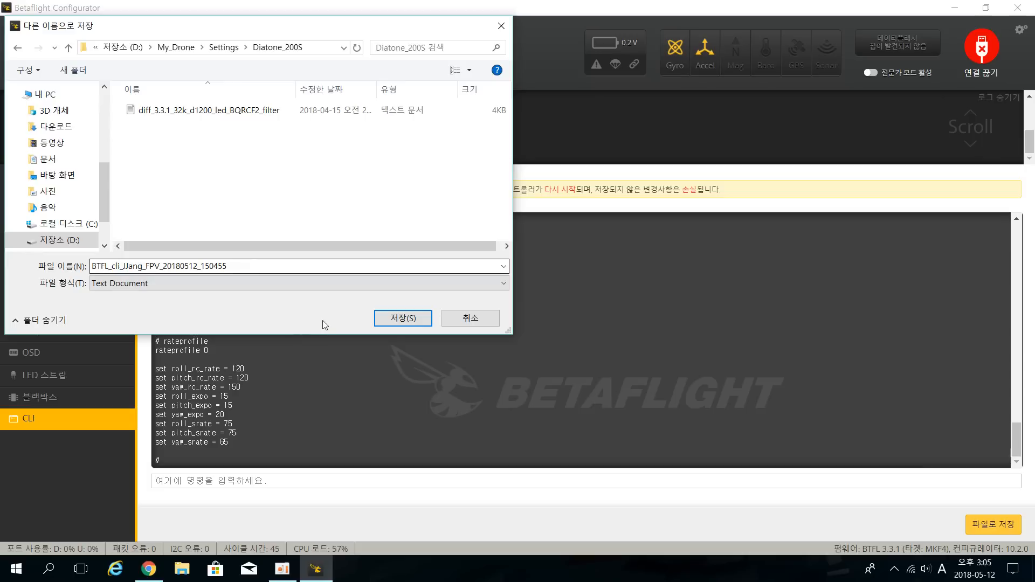
pyautogui.click(418, 320)
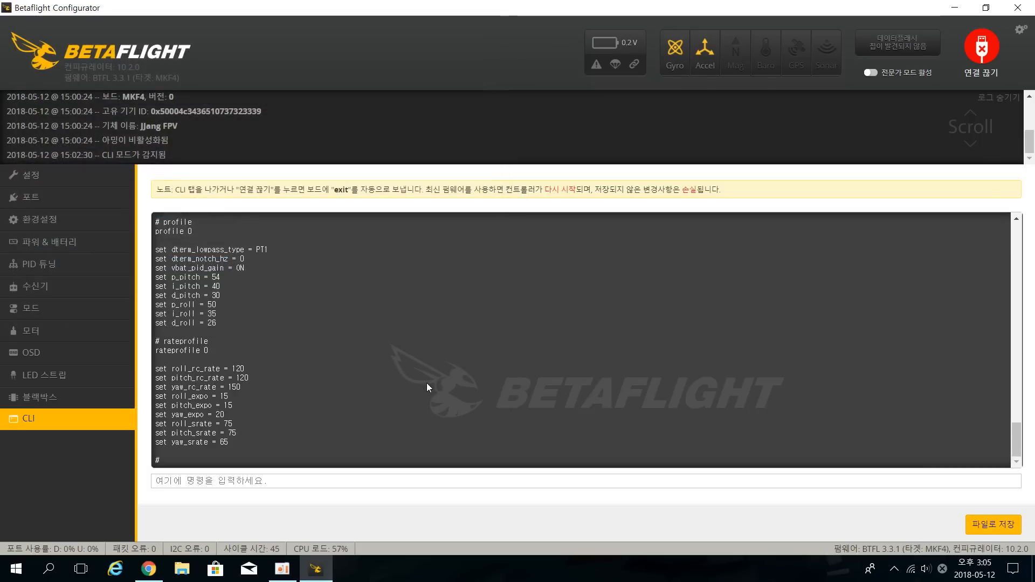
# Reboot the flight controller into bootloader (DFU) mode with the CLI command bl
pyautogui.click(383, 480)
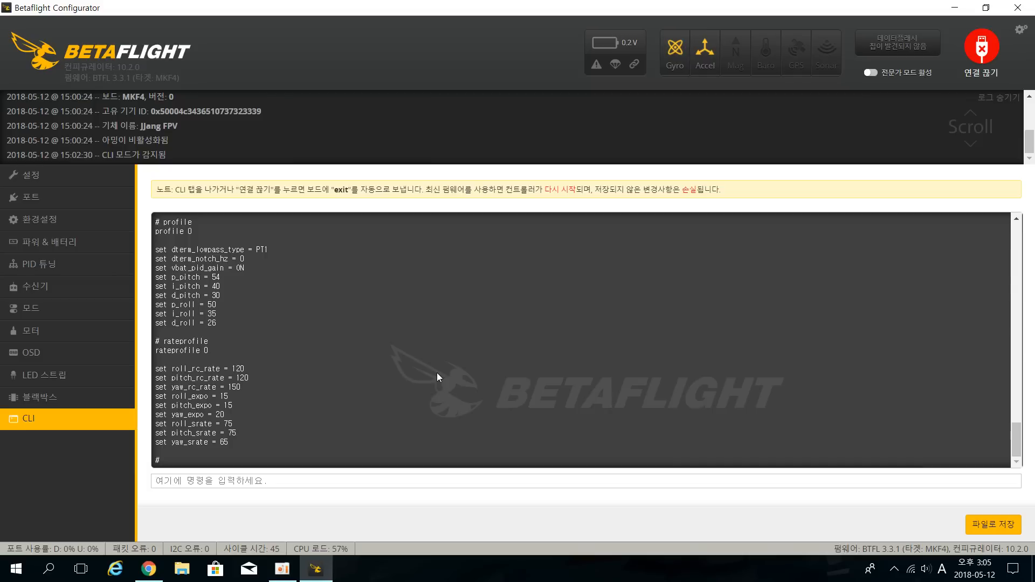
pyautogui.write('bl')
pyautogui.press('Return')
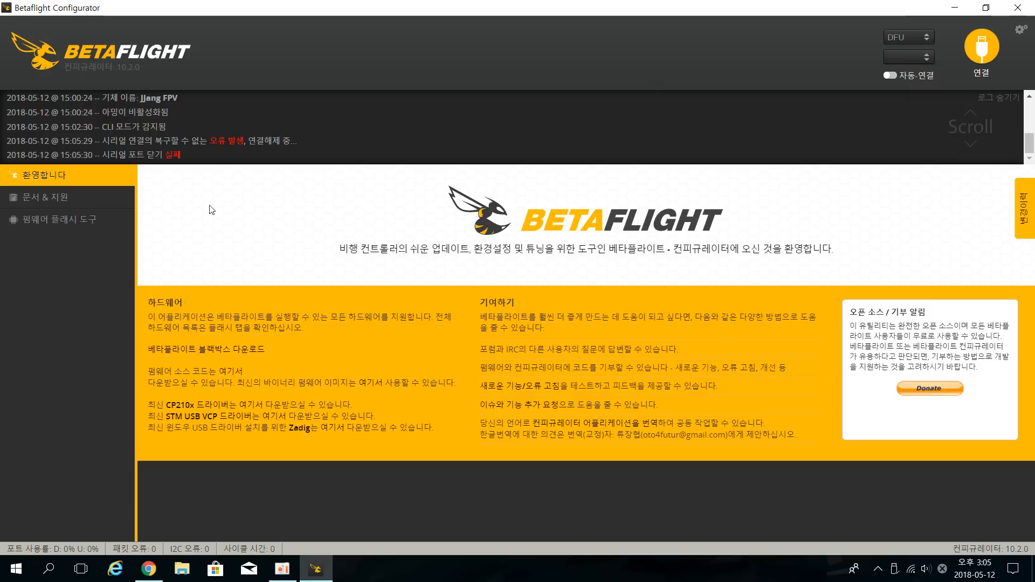
# Open the firmware flasher and select MATEKF405 as the target board
pyautogui.click(67, 221)
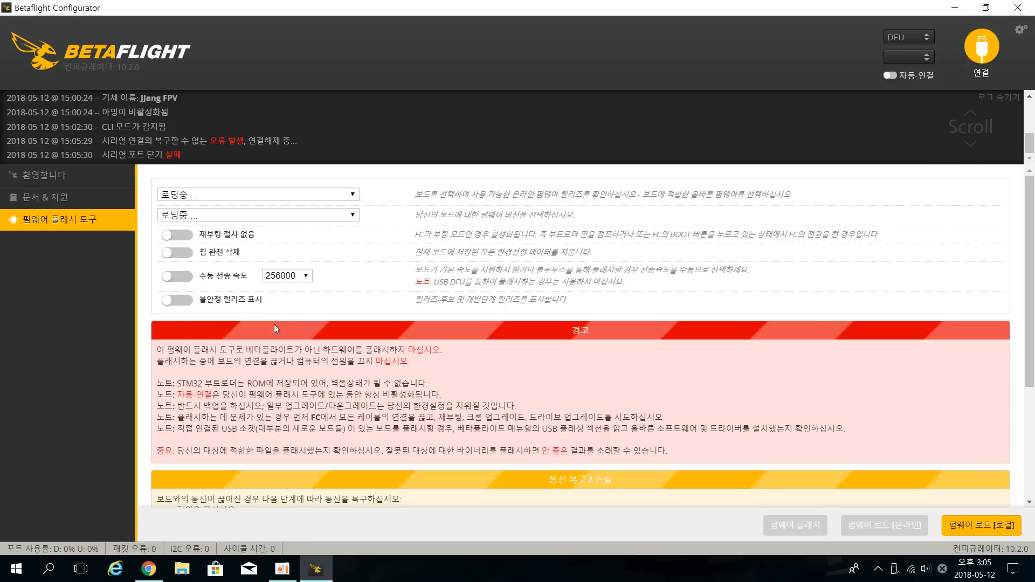
pyautogui.click(325, 195)
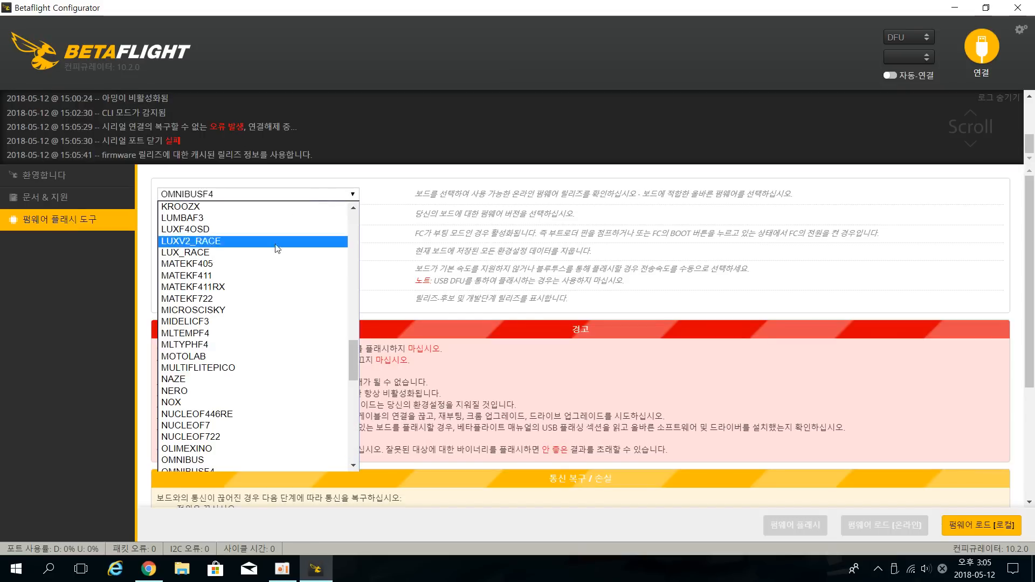
pyautogui.scroll(8, 280, 370)
pyautogui.scroll(-10, 280, 371)
pyautogui.scroll(3, 280, 372)
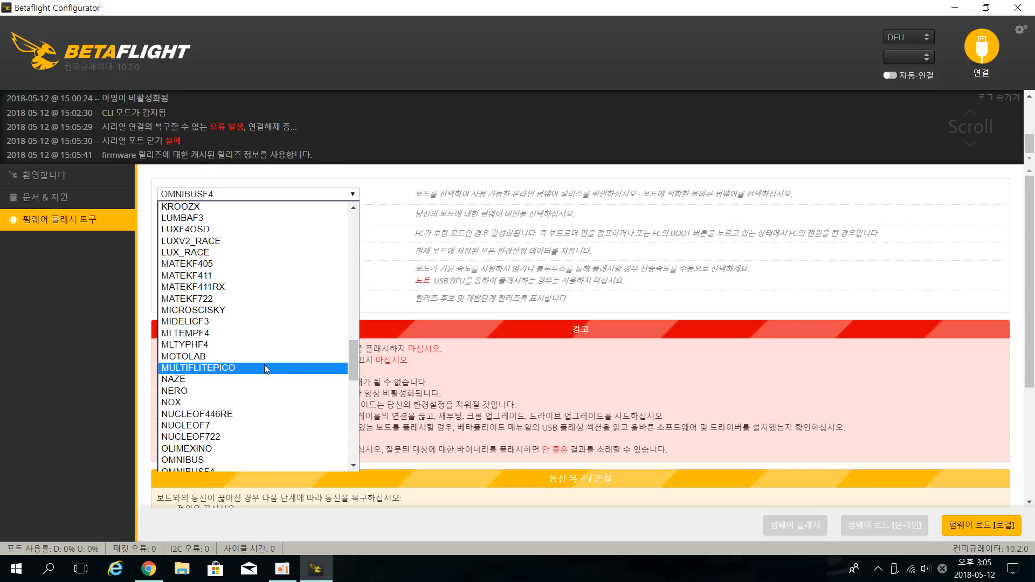
pyautogui.click(263, 264)
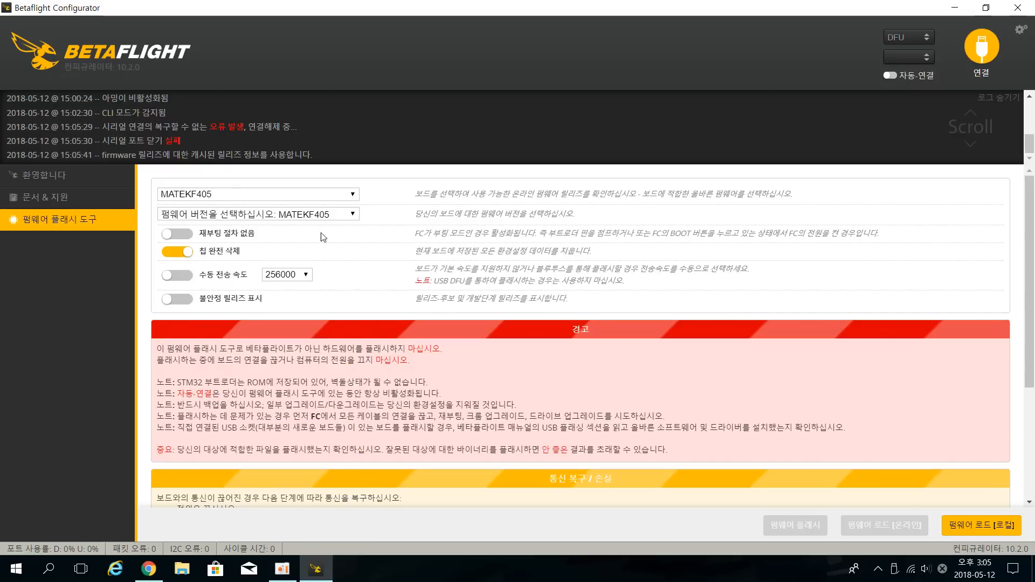
# Choose the stable 3.3.2 MATEKF405 release dated 04-05-2018 and load its firmware from online
pyautogui.click(309, 214)
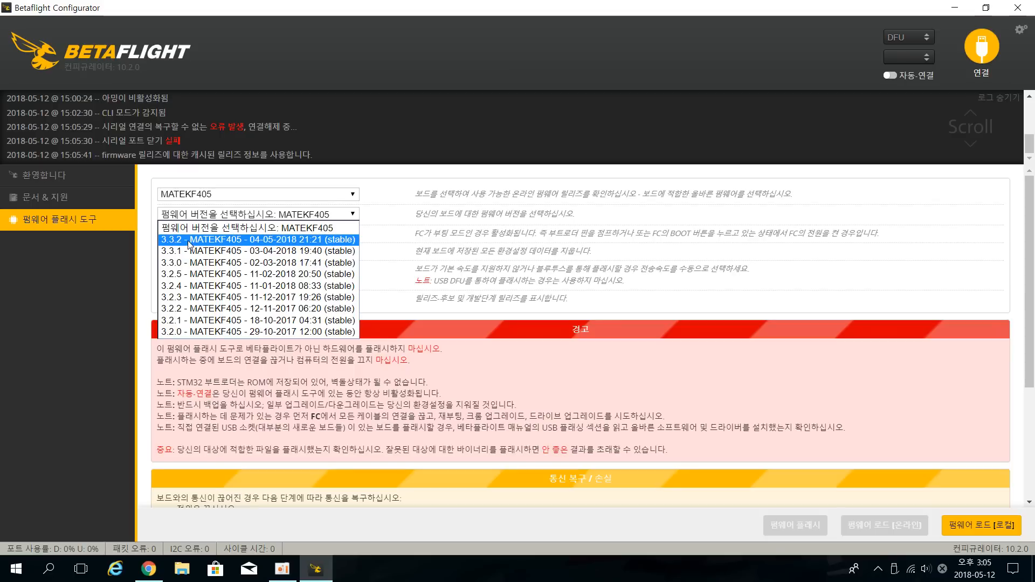
pyautogui.click(296, 241)
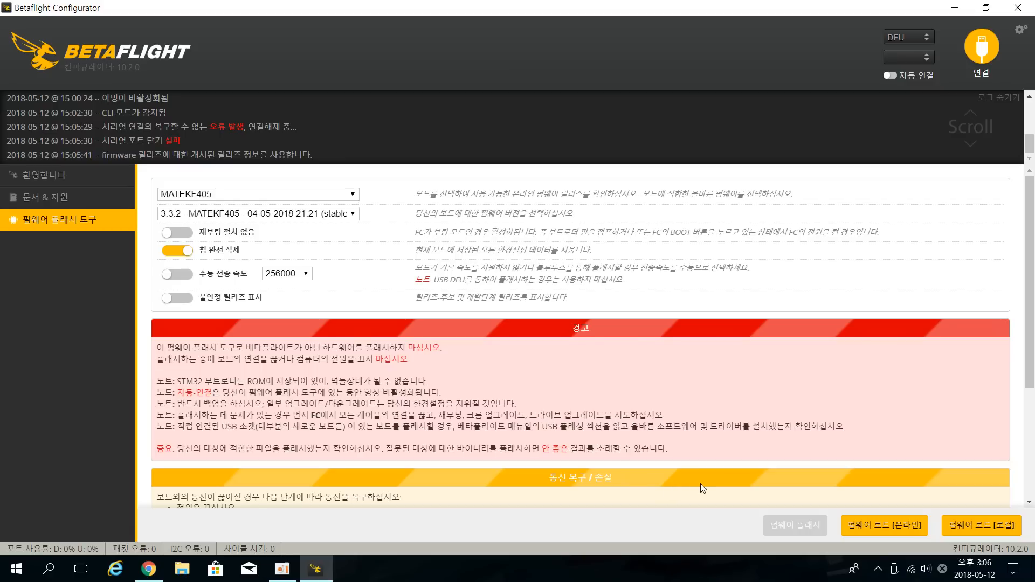
pyautogui.click(880, 531)
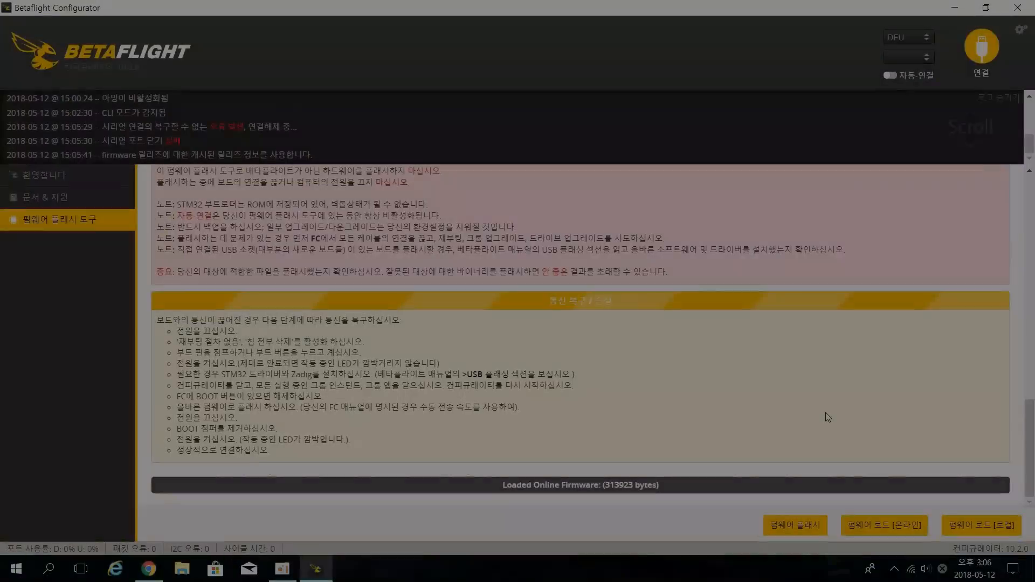
# Look through the release notes and flash the loaded firmware to the flight controller
pyautogui.scroll(6, 826, 415)
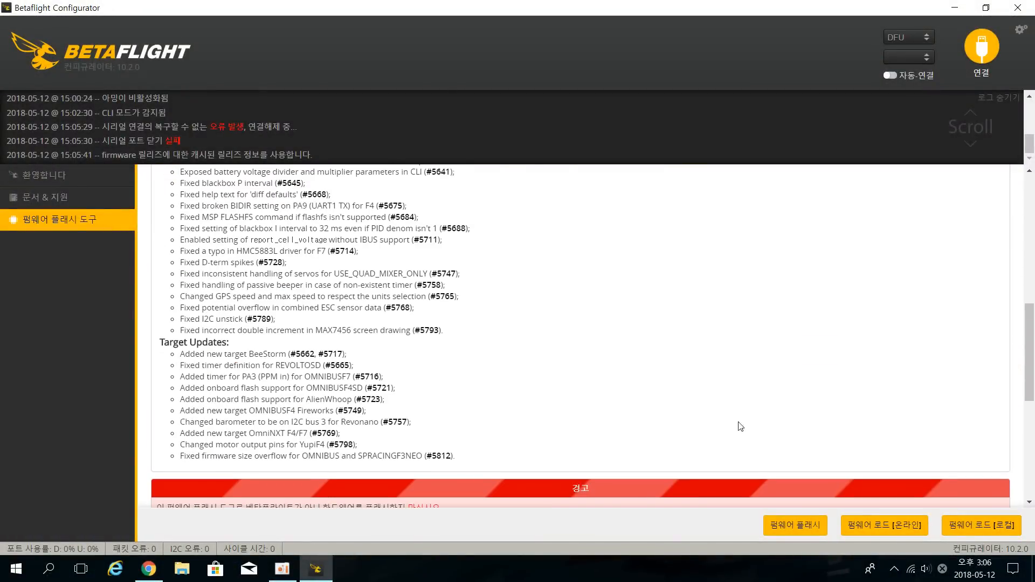
pyautogui.scroll(4, 773, 422)
pyautogui.scroll(-5, 684, 419)
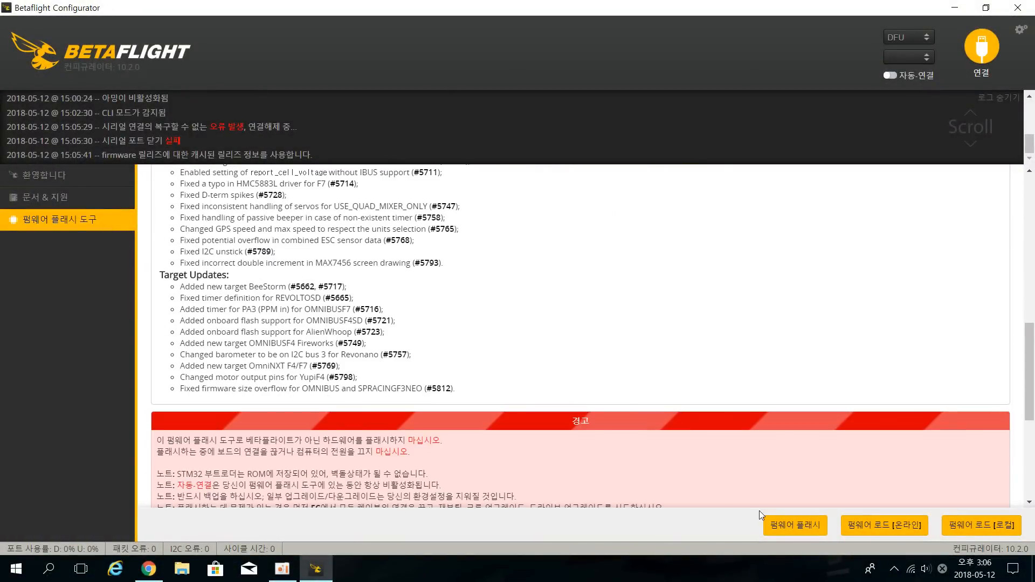
pyautogui.click(809, 526)
pyautogui.scroll(-5, 781, 485)
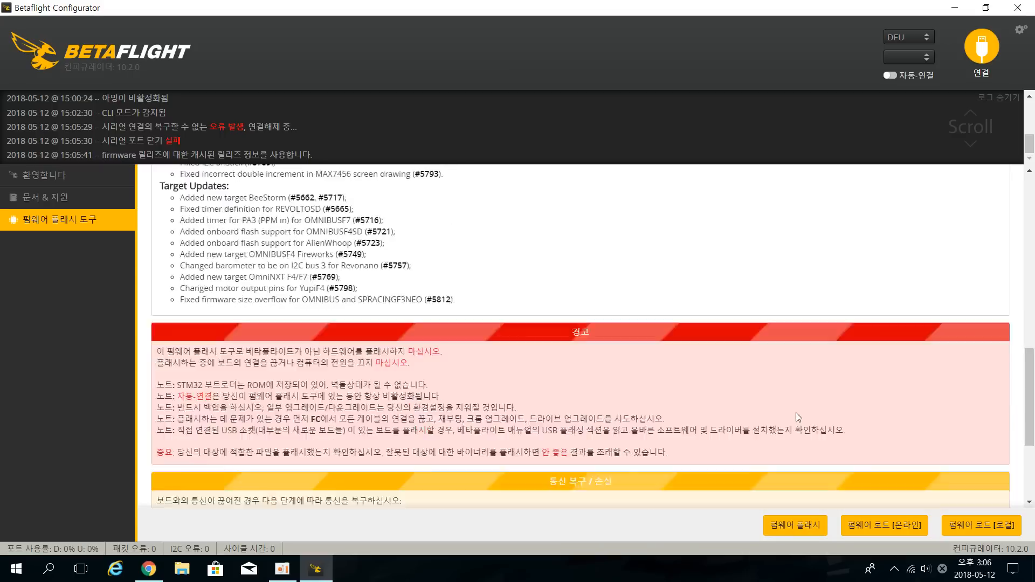
pyautogui.click(809, 526)
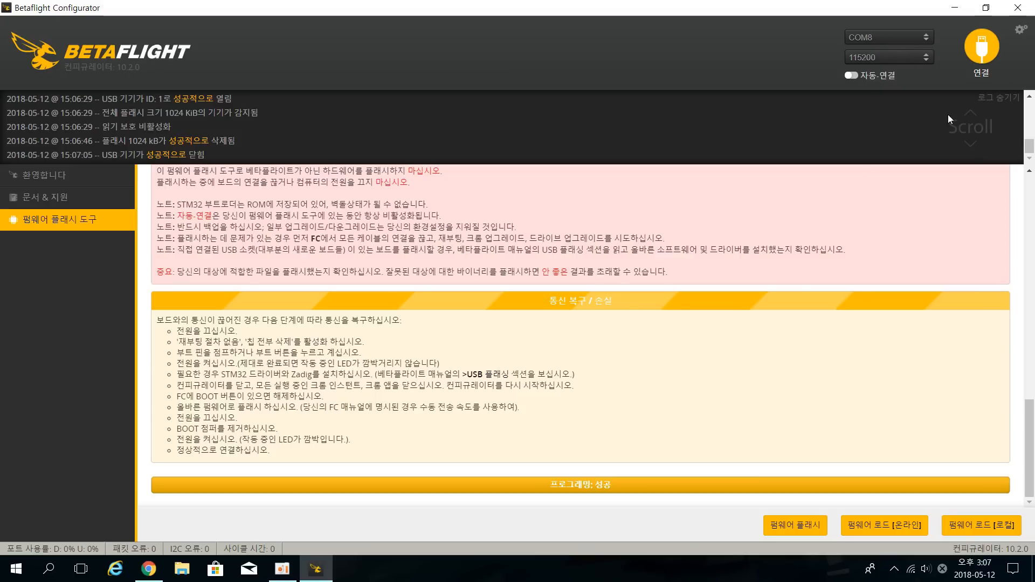
# Connect to the newly flashed flight controller and open its command-line interface
pyautogui.click(981, 46)
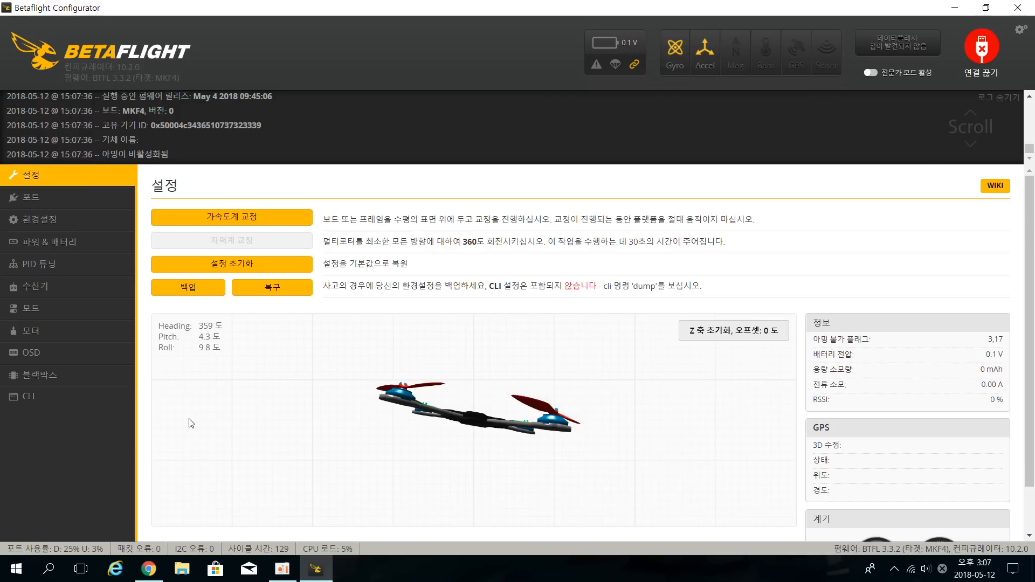
pyautogui.click(84, 407)
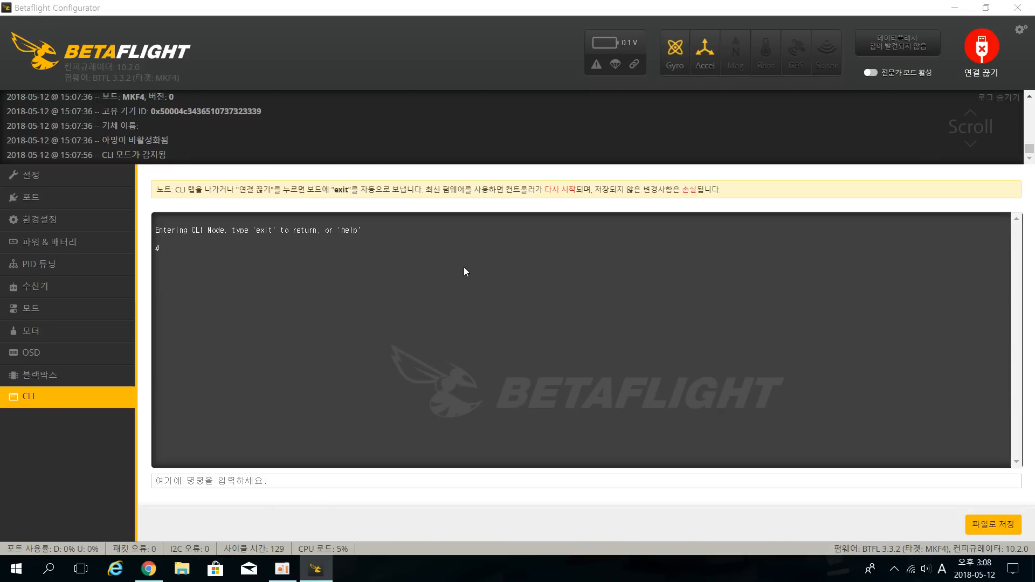
# Open the BTFL_cli backup text file dated 20180512_150455 from D:\My_Drone\Settings\Diatone_200S using File Explorer
pyautogui.scroll(-2, 366, 396)
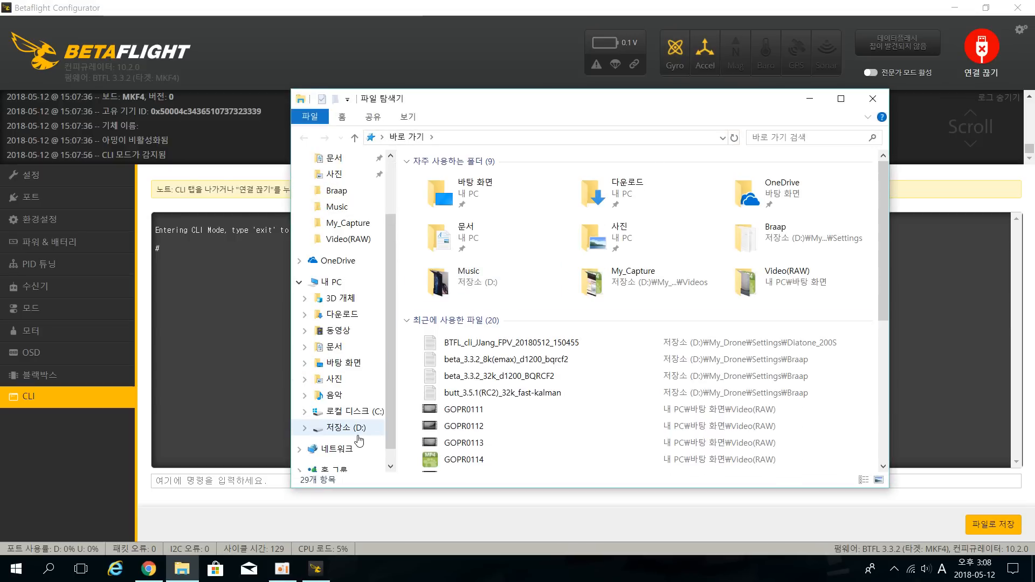
pyautogui.click(356, 429)
pyautogui.doubleClick(456, 212)
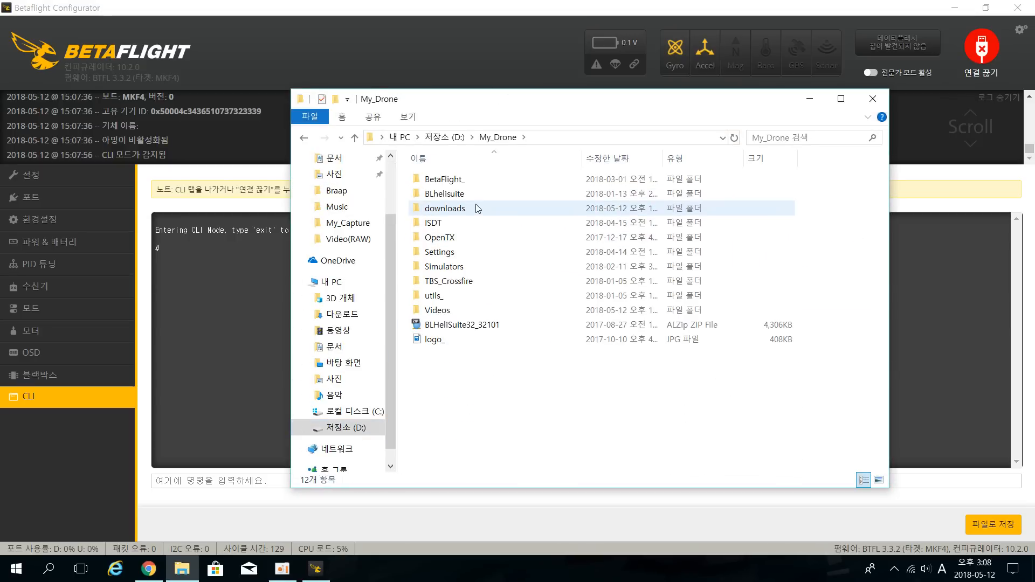
pyautogui.doubleClick(471, 254)
pyautogui.doubleClick(476, 225)
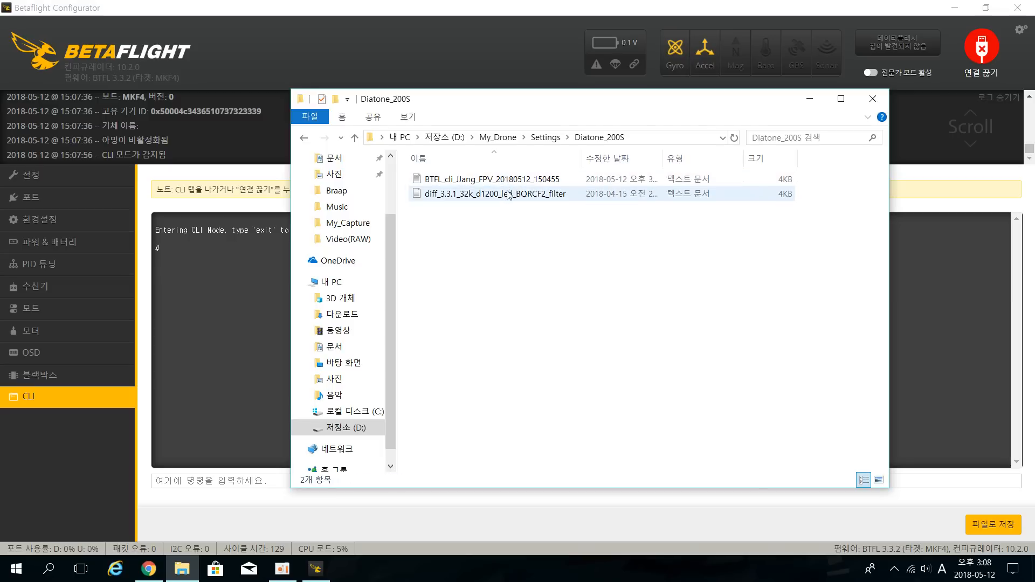
pyautogui.doubleClick(506, 180)
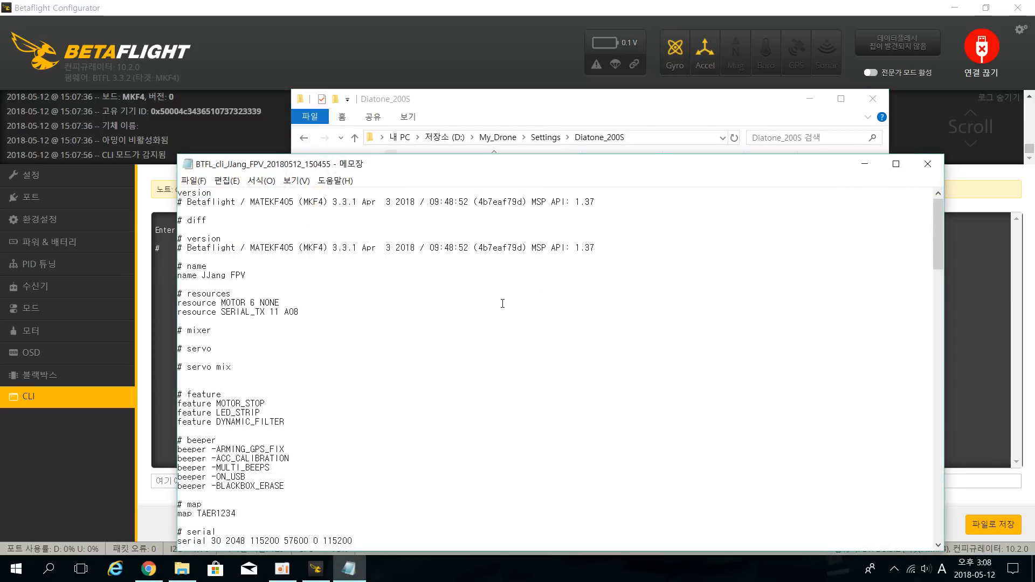
# Copy the entire contents of the backup text file and close it
pyautogui.scroll(-13, 517, 356)
pyautogui.scroll(13, 524, 359)
pyautogui.hotkey('ctrl', 'a')
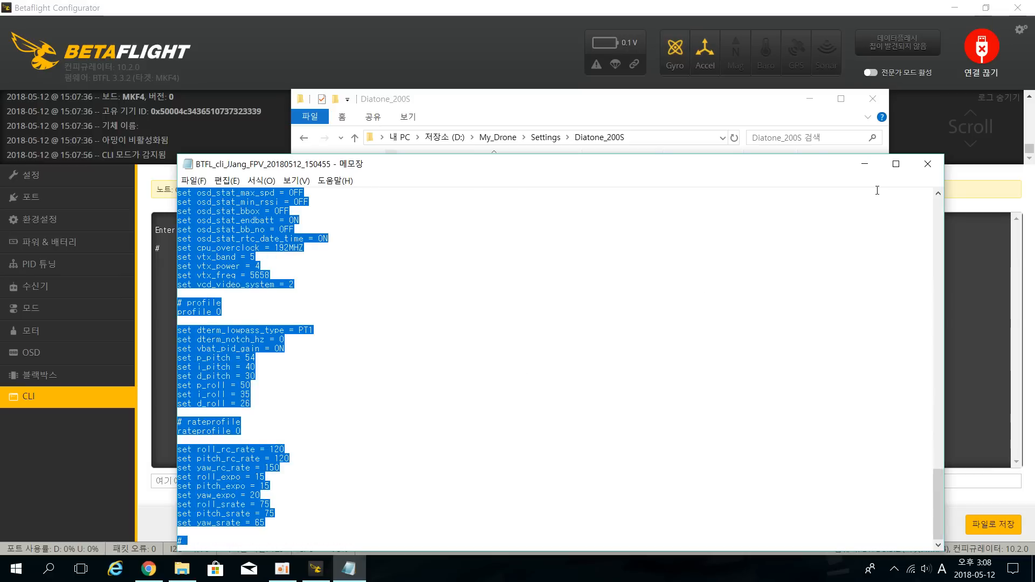
pyautogui.click(927, 164)
# Paste the copied backup settings into the CLI, run them, and store them with the save command
pyautogui.click(246, 488)
pyautogui.click(247, 480)
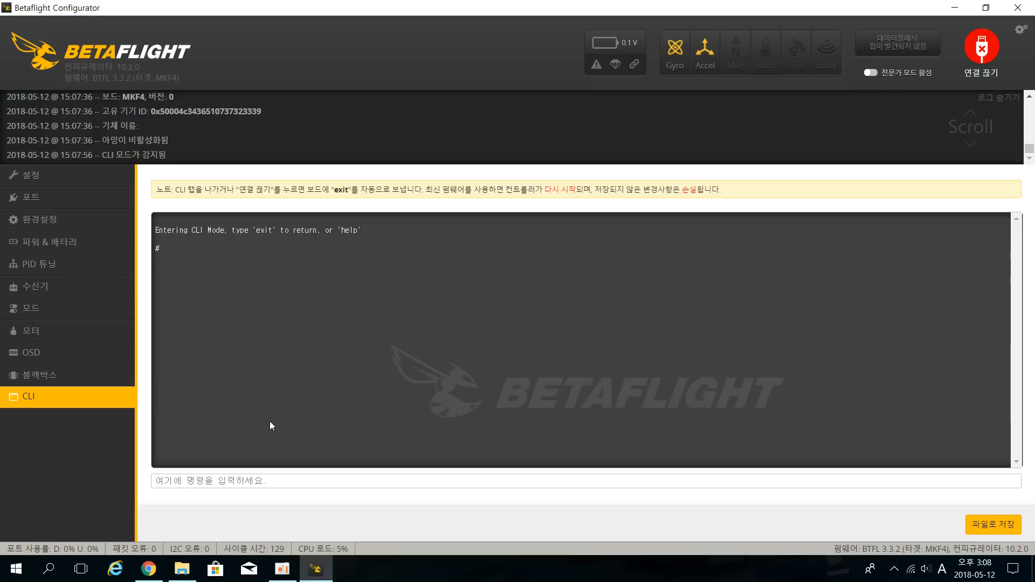
pyautogui.write('diff')
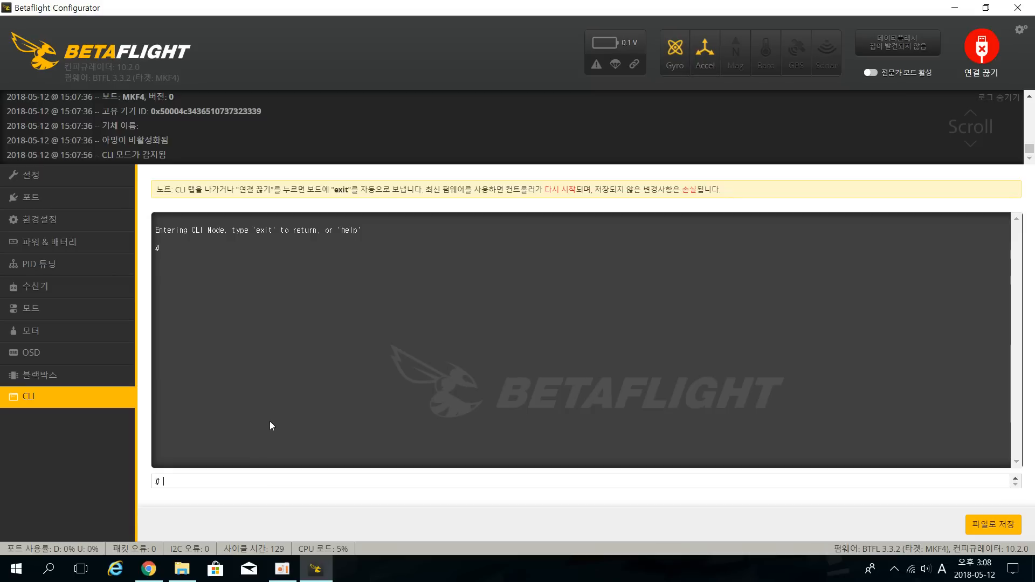
pyautogui.press('Return')
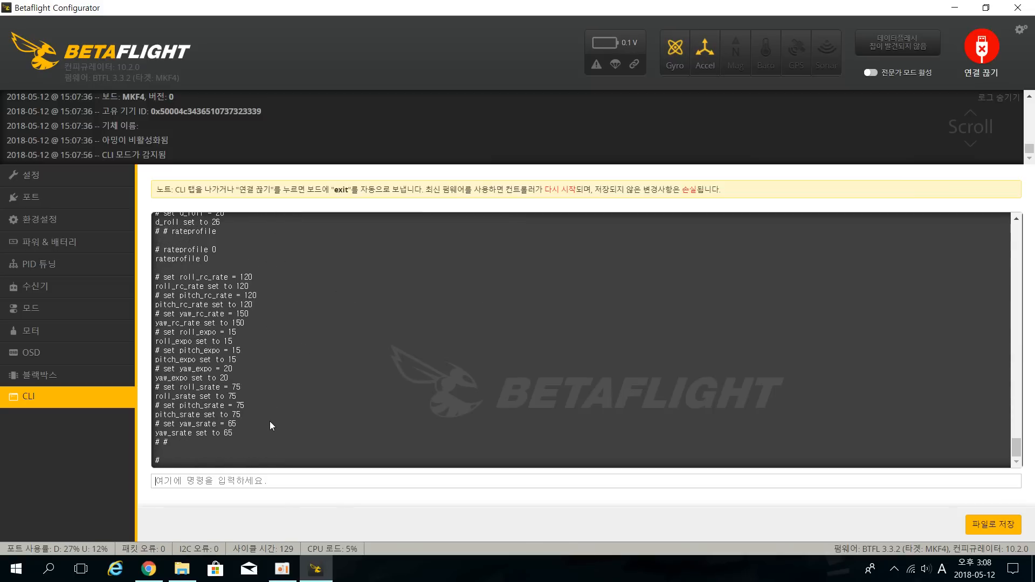
pyautogui.write('save')
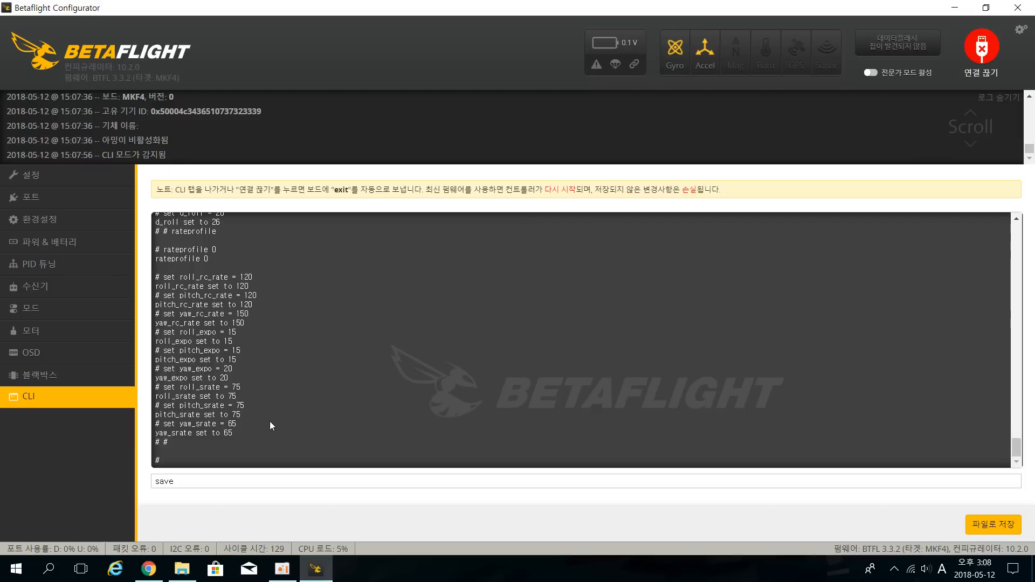
pyautogui.press('Return')
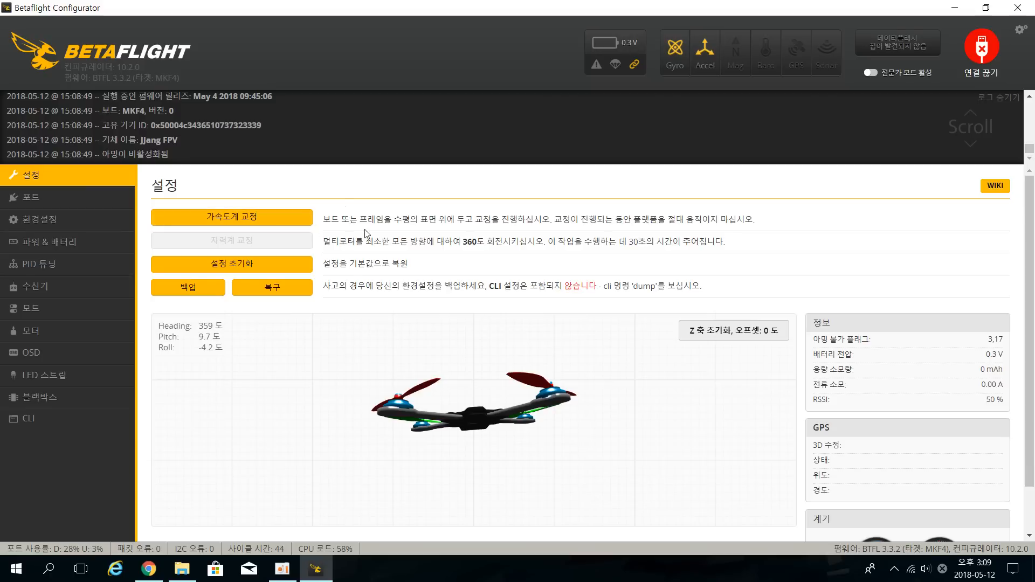
# Check the serial port assignments against the pad layout on the MATEKSYS F405-STD web page in Chrome
pyautogui.click(100, 207)
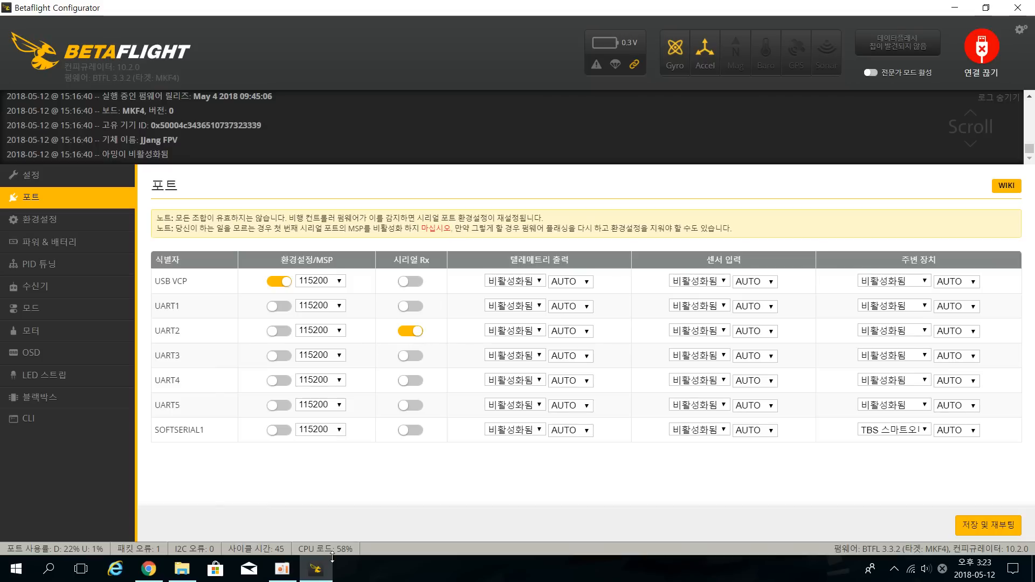
pyautogui.click(149, 569)
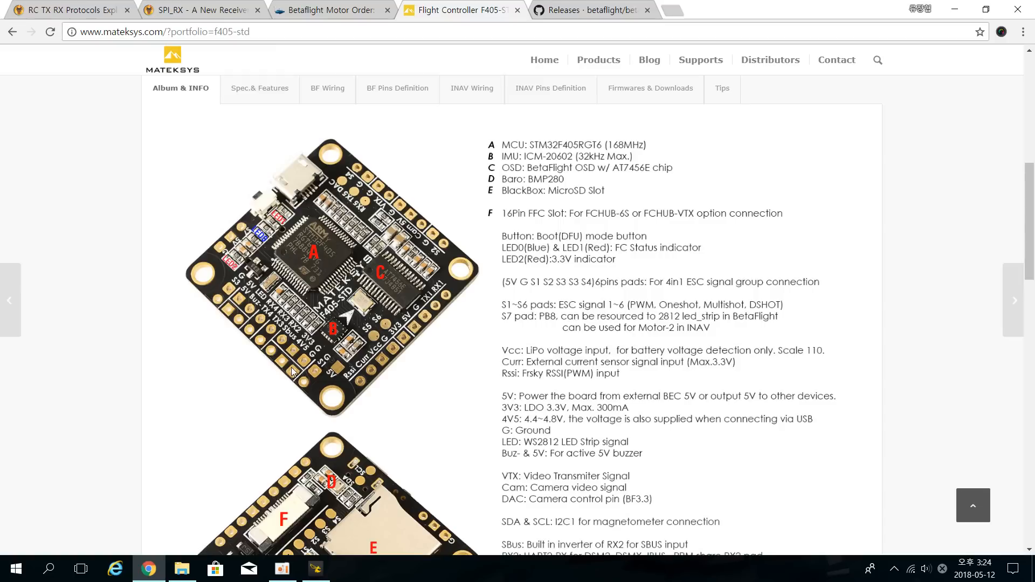
pyautogui.click(316, 569)
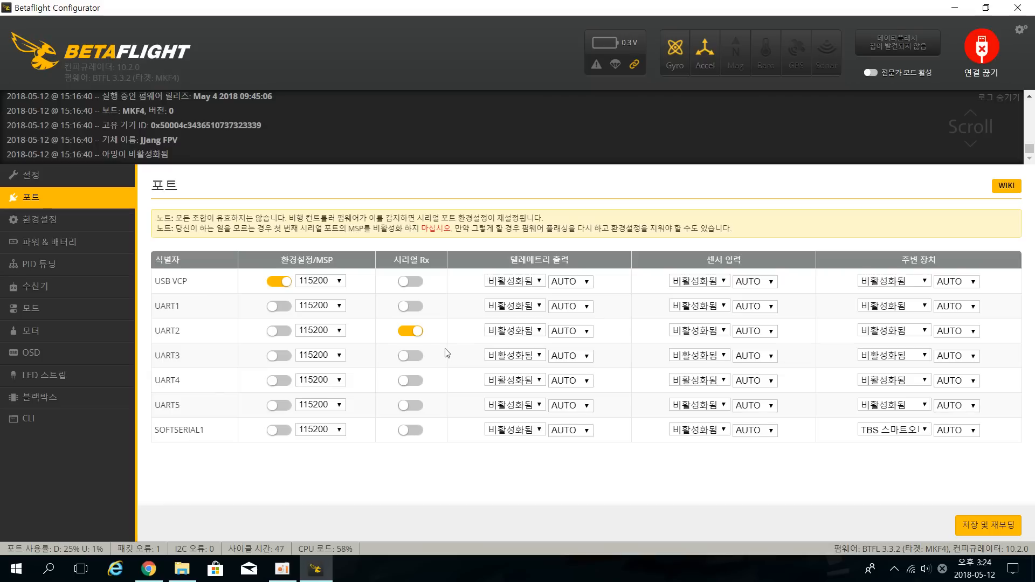
# Switch Serial Rx from UART2 to UART1 and back to UART2
pyautogui.click(410, 331)
pyautogui.click(413, 308)
pyautogui.click(414, 332)
pyautogui.click(408, 311)
# Open the configuration page and choose Quad X as the mixer type
pyautogui.click(94, 229)
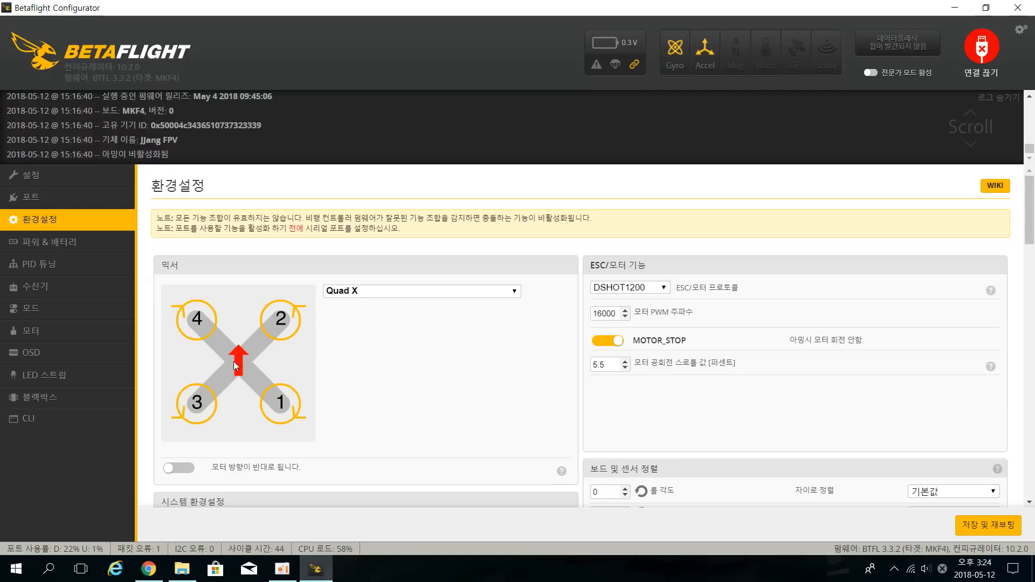
pyautogui.click(377, 291)
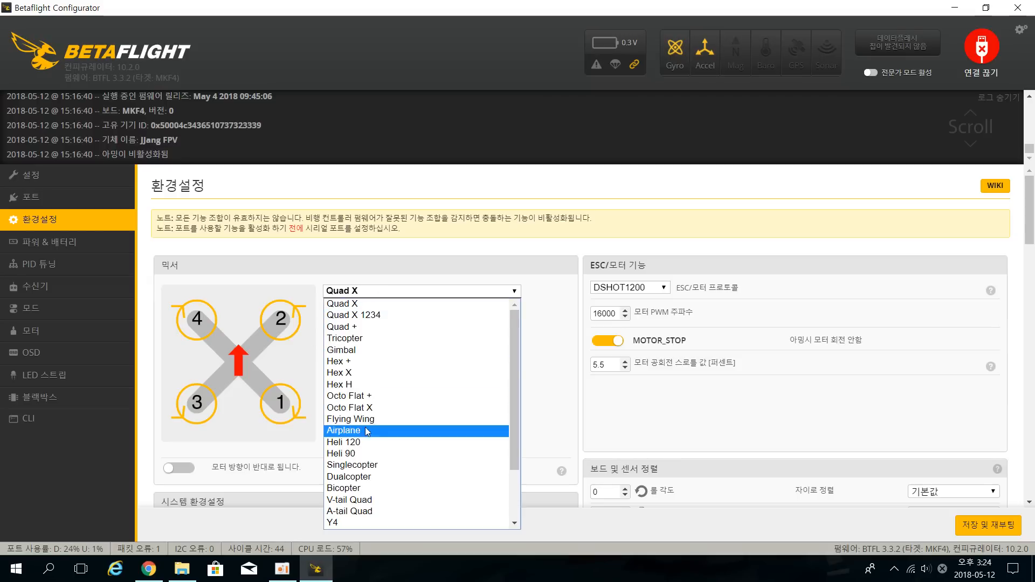
pyautogui.click(345, 304)
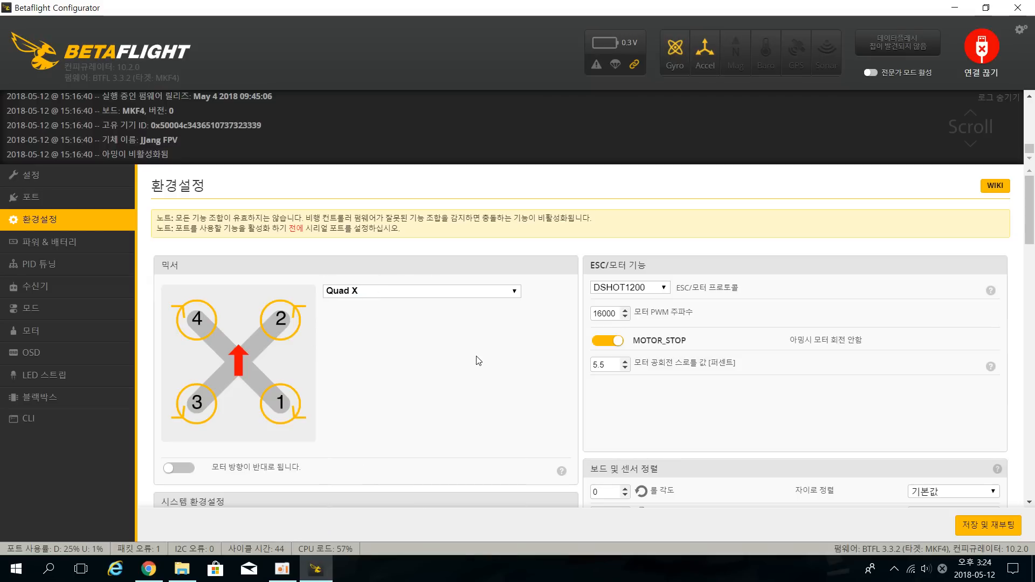
# Toggle 32 kHz gyro sampling off and on in the system configuration, and choose 16 kHz for the PID loop frequency
pyautogui.scroll(-1, 476, 360)
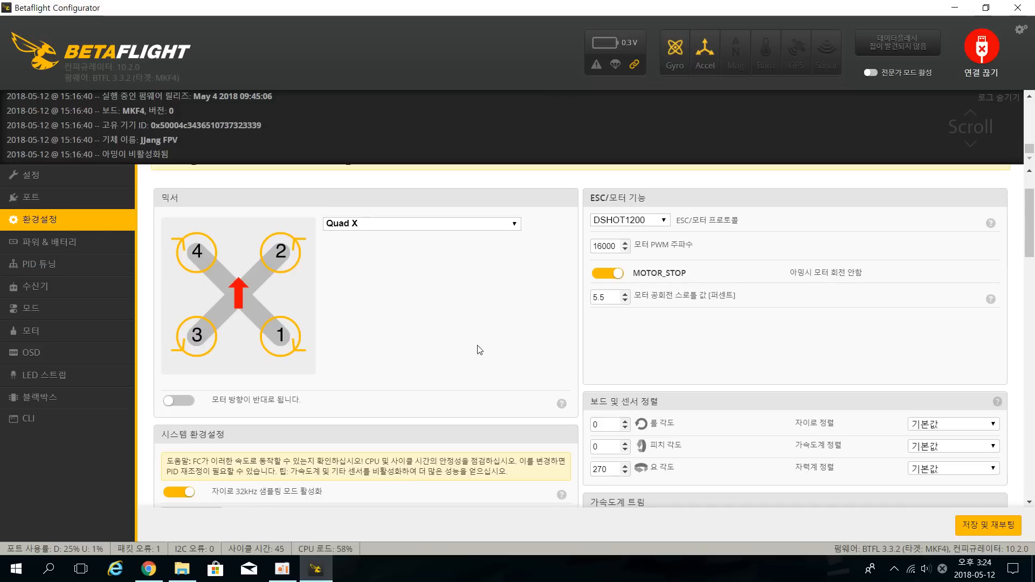
pyautogui.scroll(-3, 480, 343)
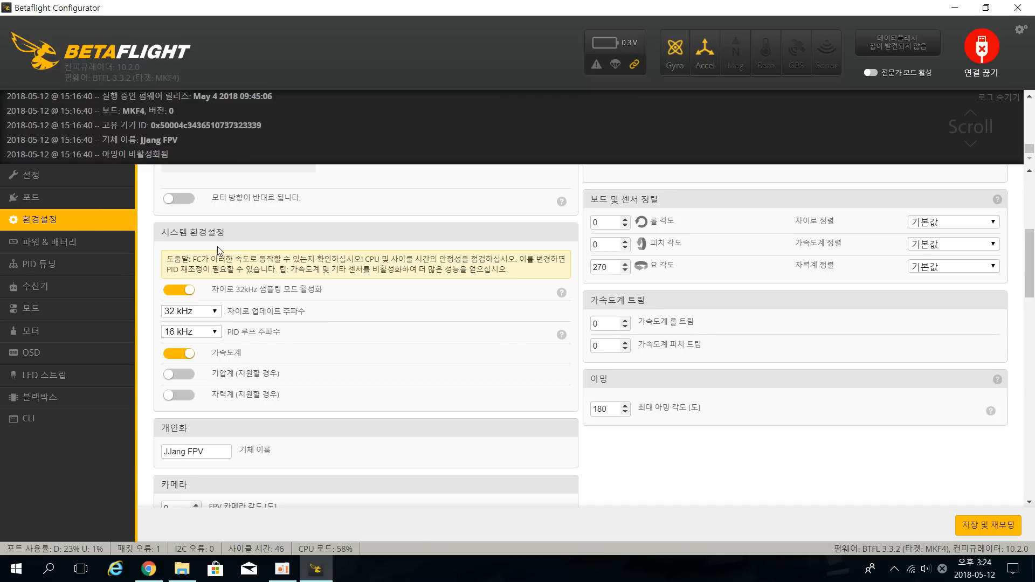
pyautogui.scroll(2, 278, 311)
pyautogui.scroll(-1, 291, 306)
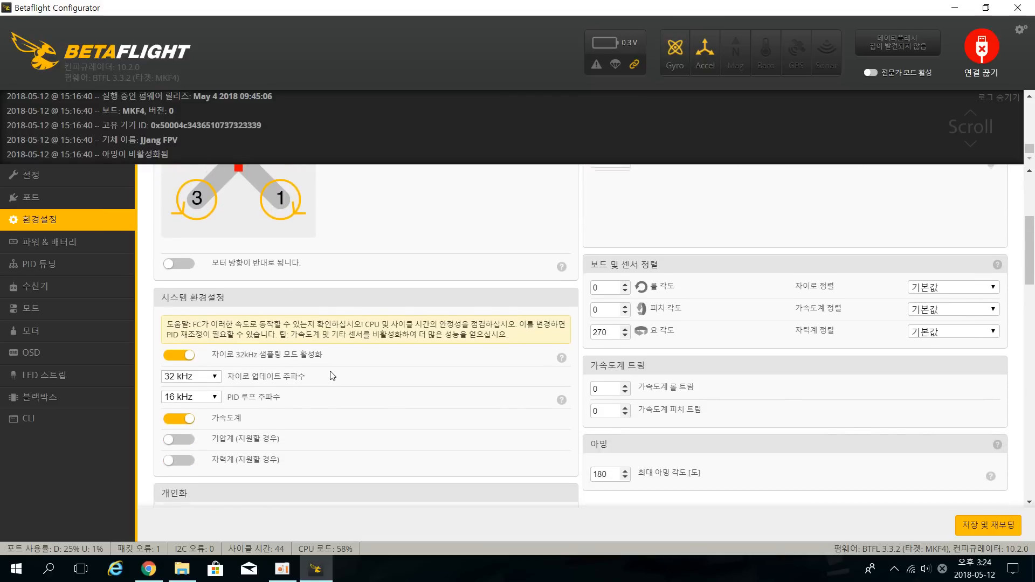
pyautogui.scroll(-2, 332, 376)
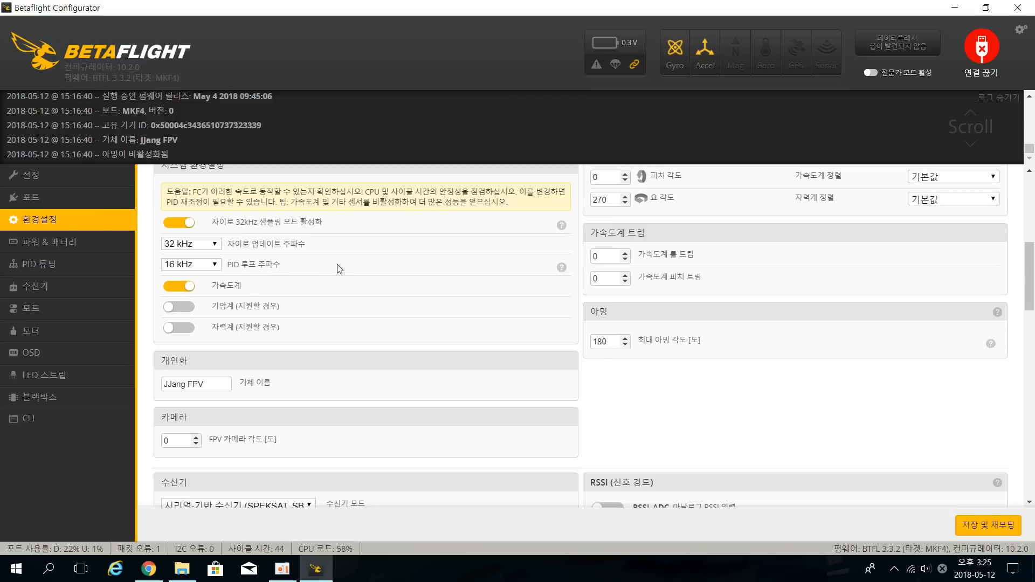
pyautogui.click(177, 223)
pyautogui.click(203, 248)
pyautogui.click(203, 248)
pyautogui.click(178, 222)
pyautogui.click(201, 266)
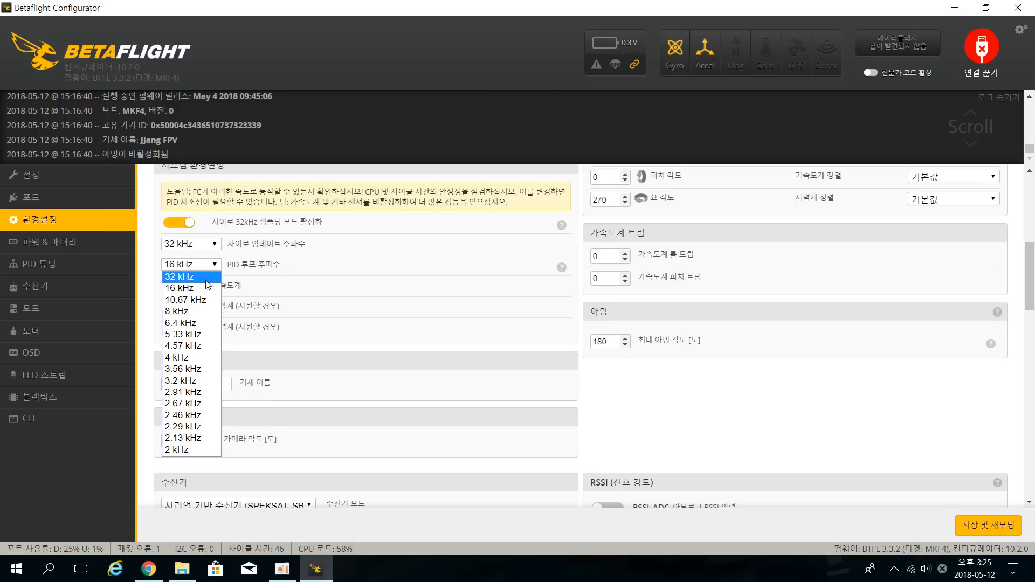
pyautogui.click(205, 289)
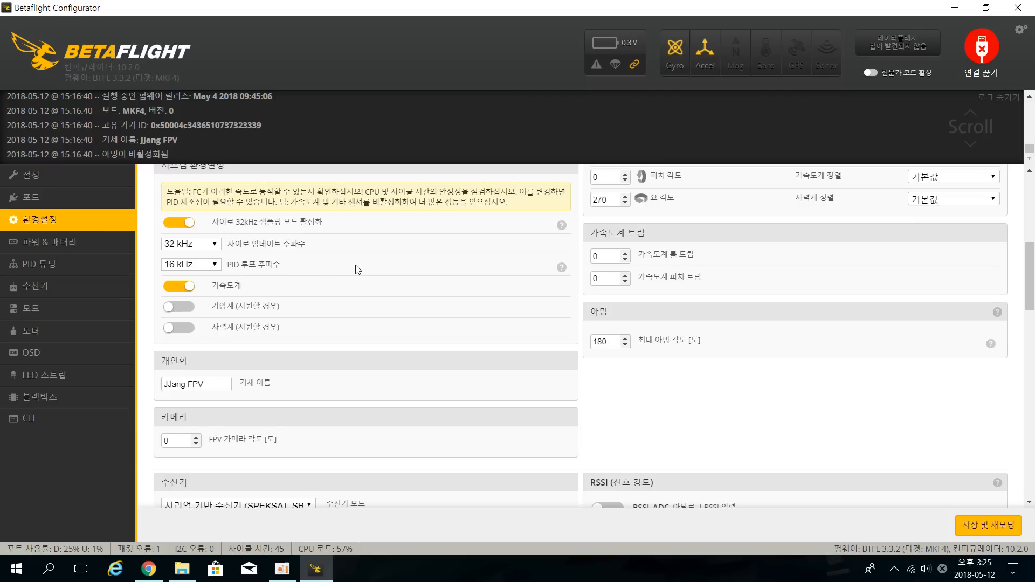
# Review the mixer and system configuration, and check the craft's 3D attitude preview on the setup page
pyautogui.scroll(6, 356, 269)
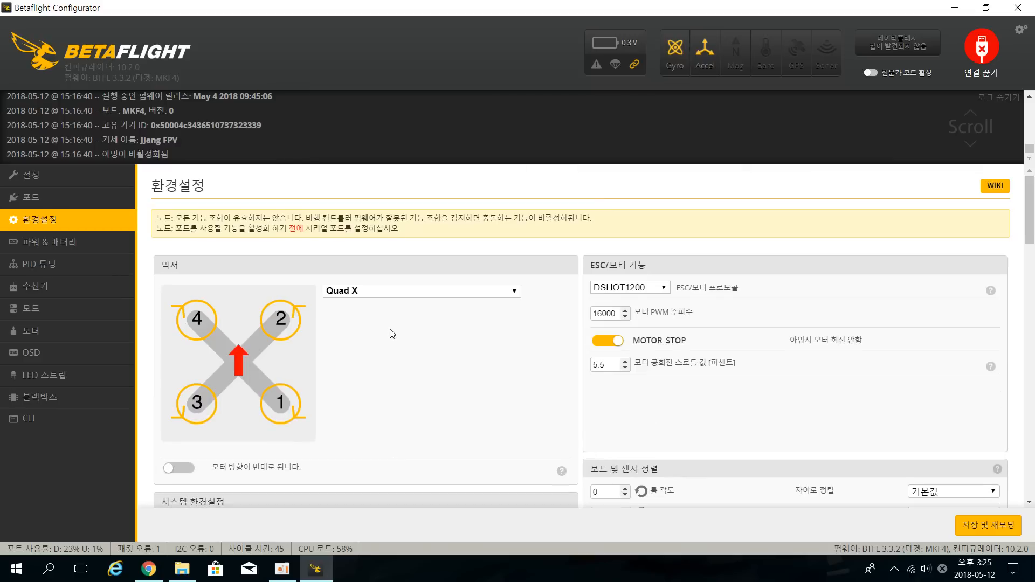
pyautogui.scroll(-4, 391, 329)
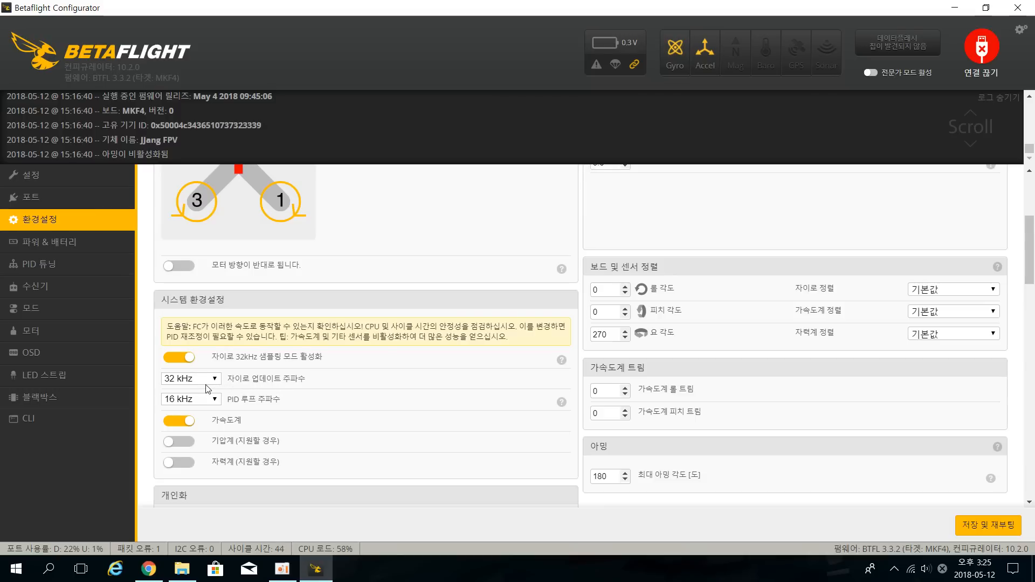
pyautogui.click(79, 184)
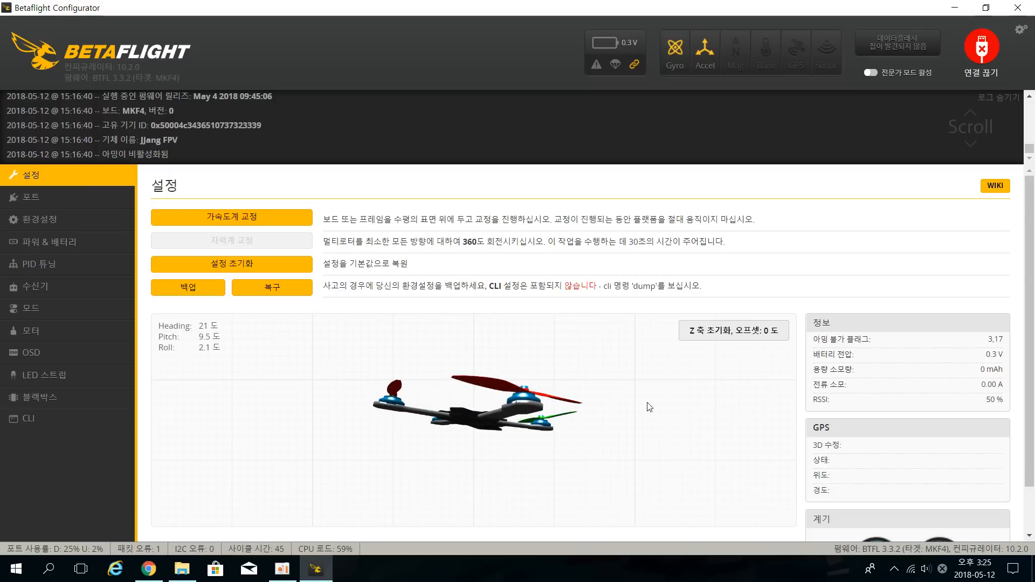
# Disable 32 kHz gyro sampling in the system configuration and set the gyro update frequency to 8 kHz
pyautogui.click(108, 220)
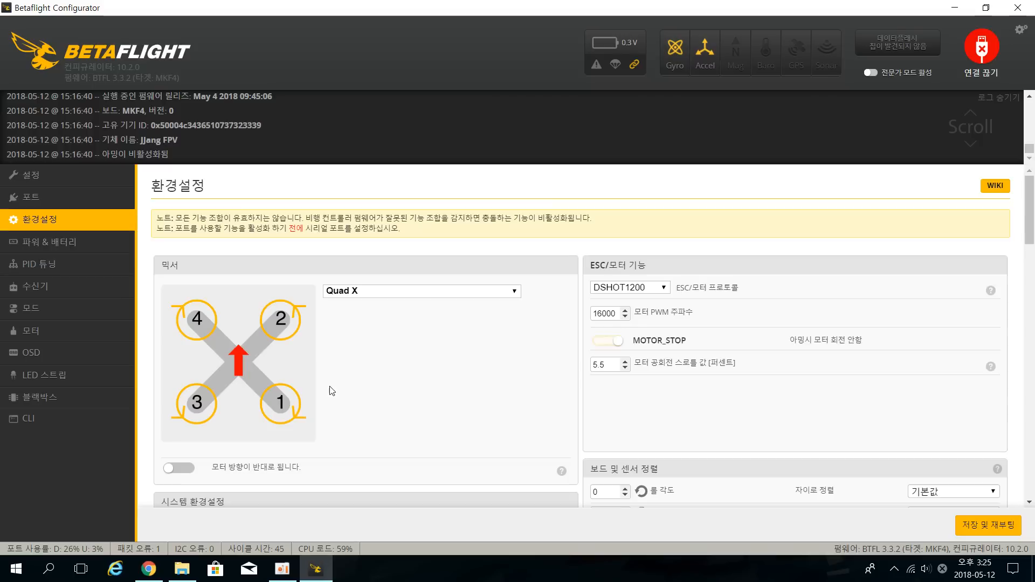
pyautogui.scroll(-10, 334, 399)
pyautogui.scroll(3, 278, 402)
pyautogui.click(181, 290)
pyautogui.click(213, 313)
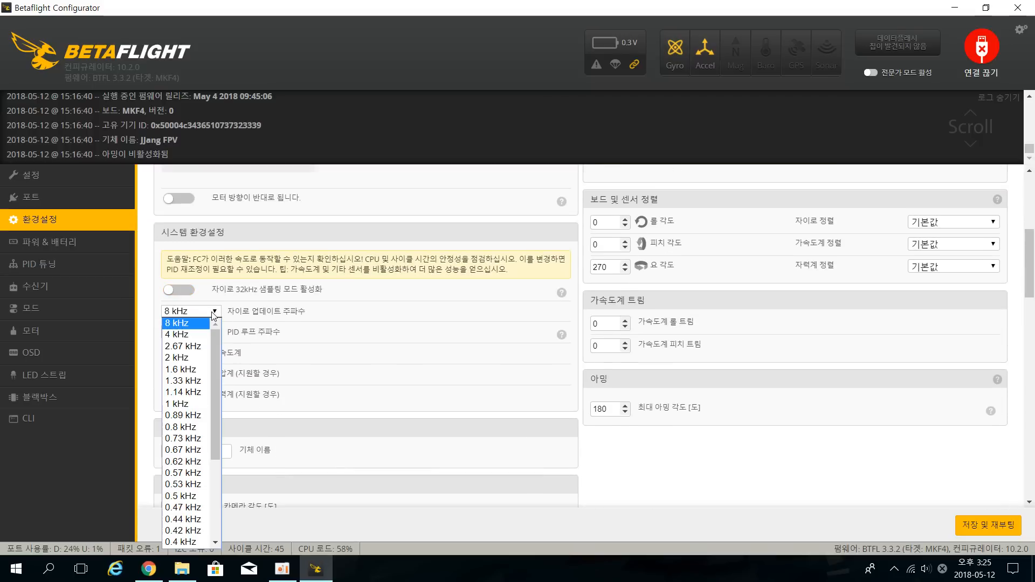
pyautogui.click(205, 322)
# Set the gyro update frequency to 2 kHz, then save the configuration and reboot the flight controller
pyautogui.scroll(-3, 204, 323)
pyautogui.scroll(5, 202, 336)
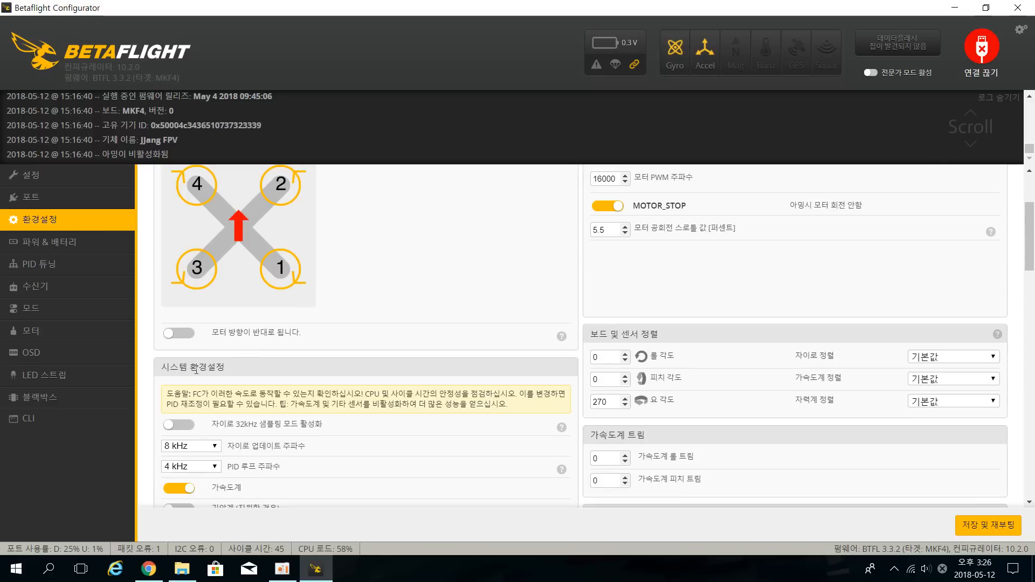
pyautogui.click(205, 453)
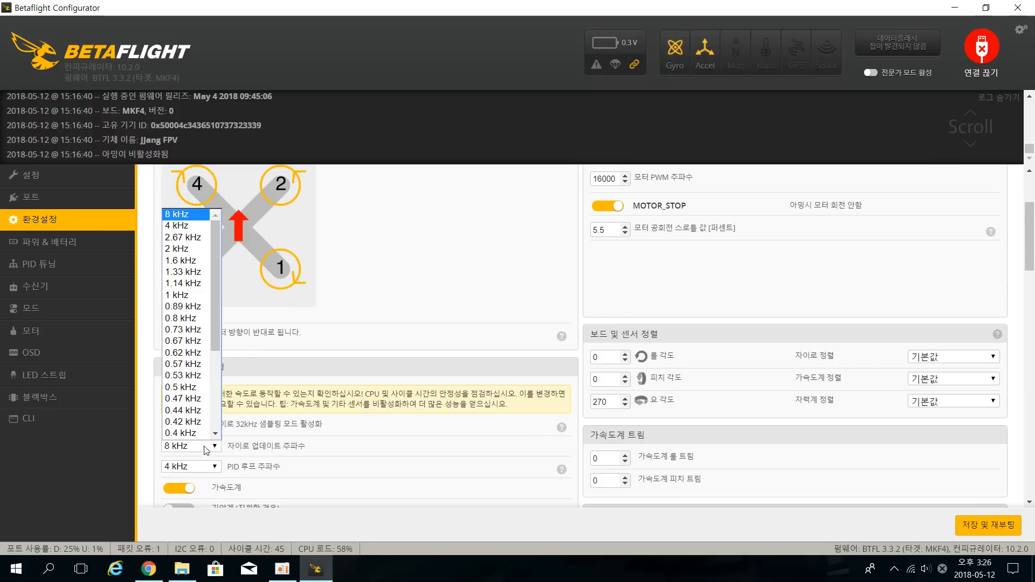
pyautogui.click(197, 264)
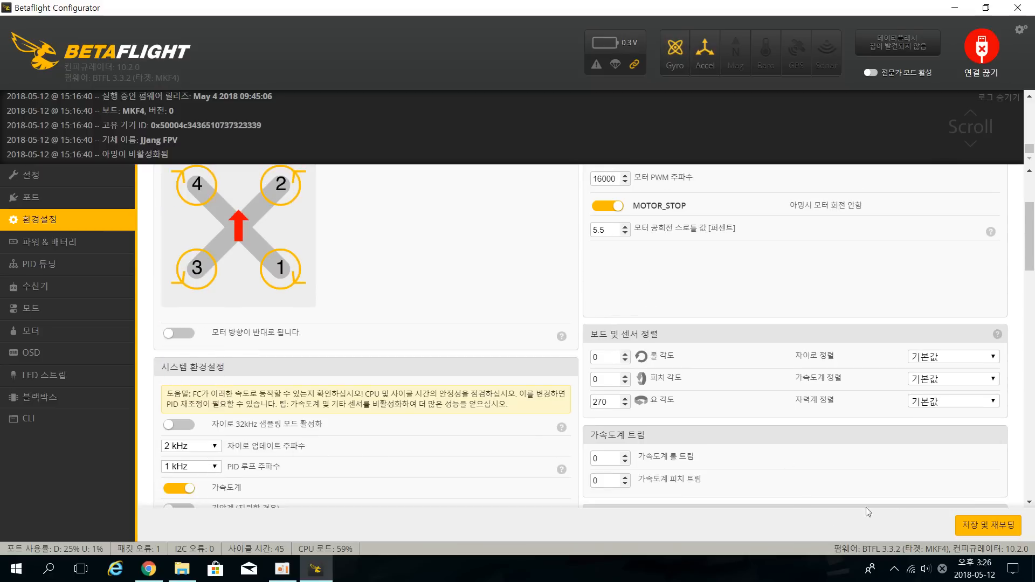
pyautogui.click(987, 525)
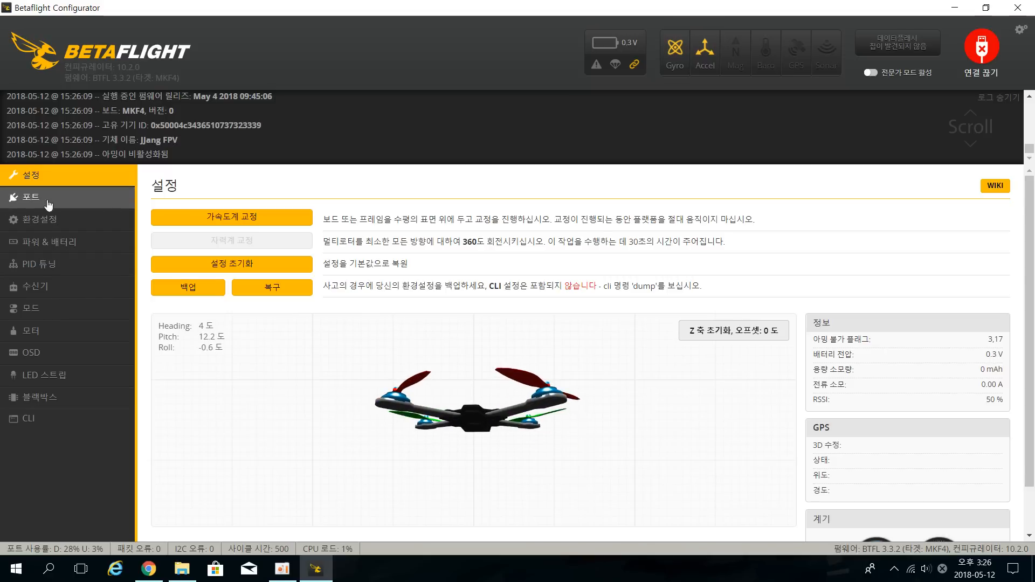
# Re-enable 32 kHz gyro sampling and set the gyro update frequency to 32 kHz with a 16 kHz PID loop
pyautogui.click(54, 220)
pyautogui.scroll(-5, 365, 413)
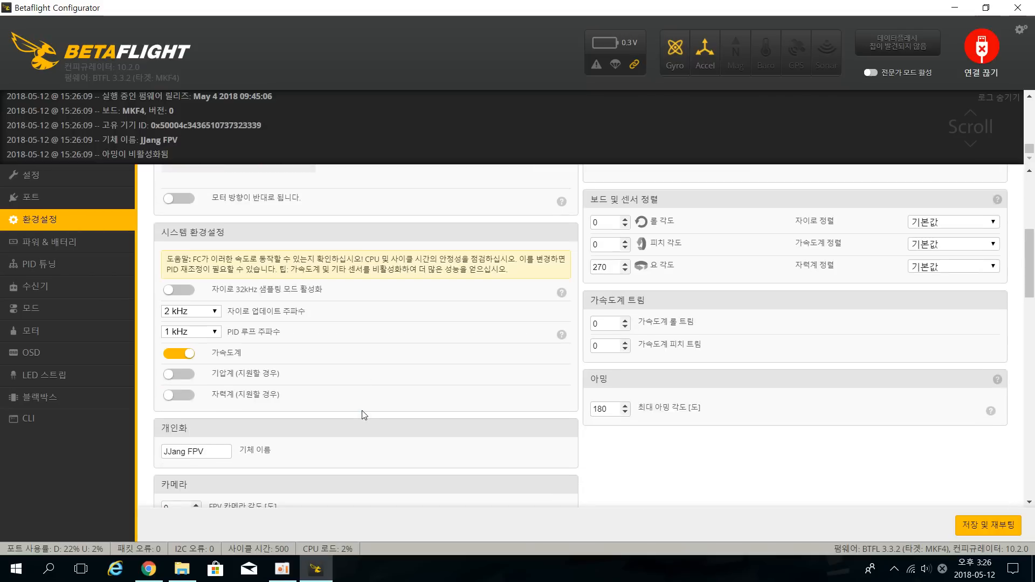
pyautogui.click(184, 290)
pyautogui.click(204, 314)
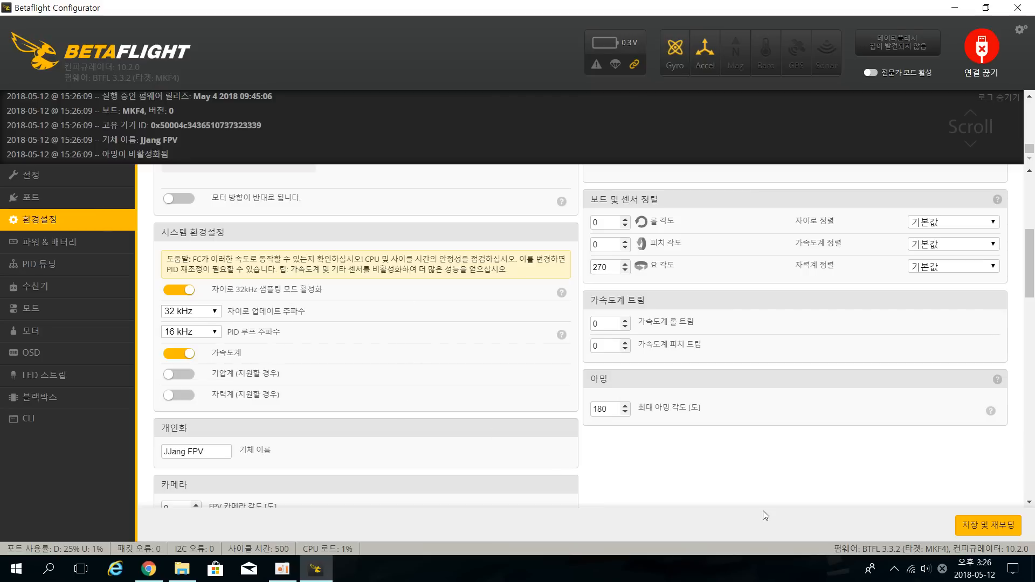
# Save the configuration, reboot the flight controller, and reopen the configuration page at the system configuration settings
pyautogui.click(965, 524)
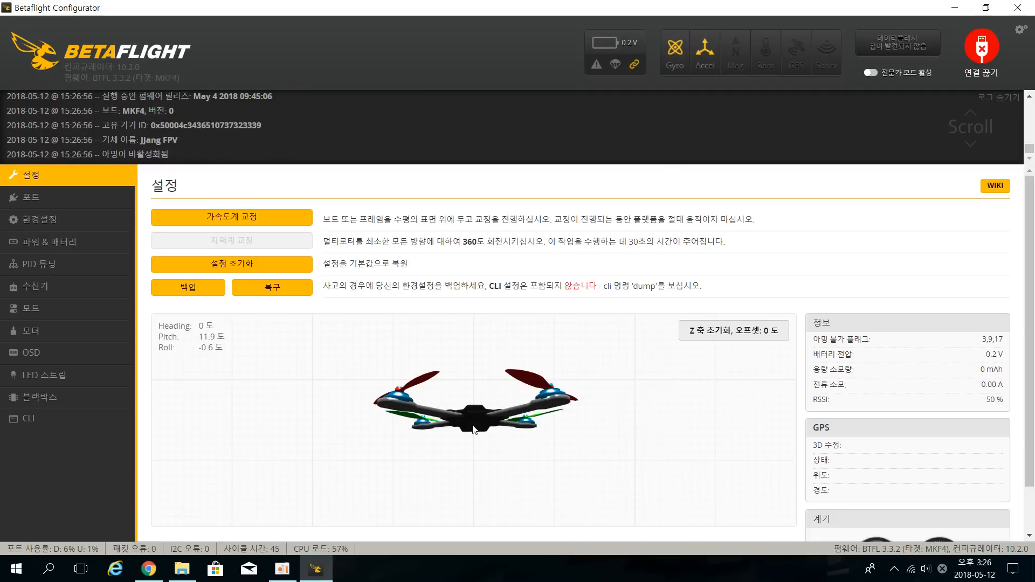
pyautogui.click(32, 219)
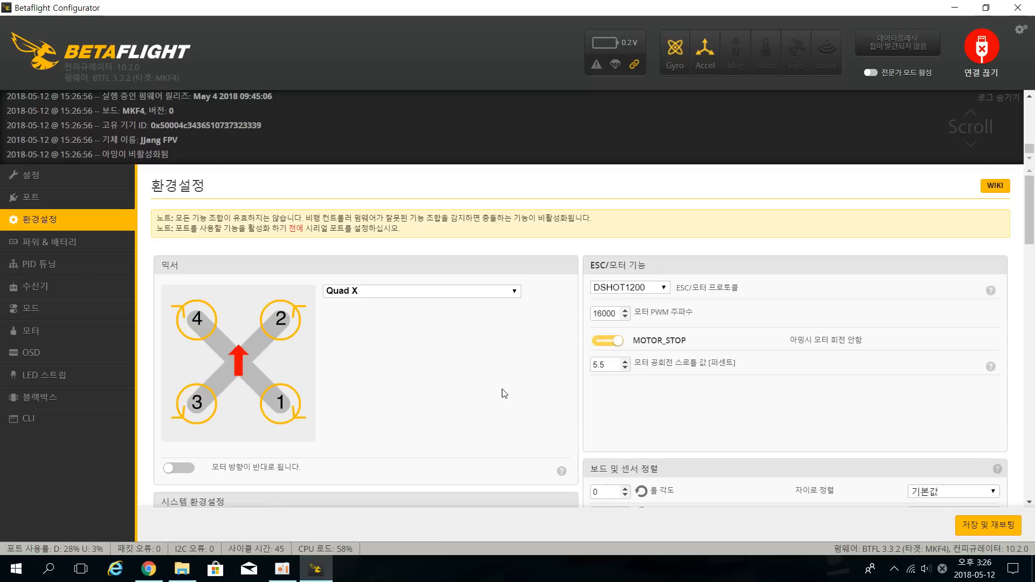
pyautogui.scroll(-8, 566, 378)
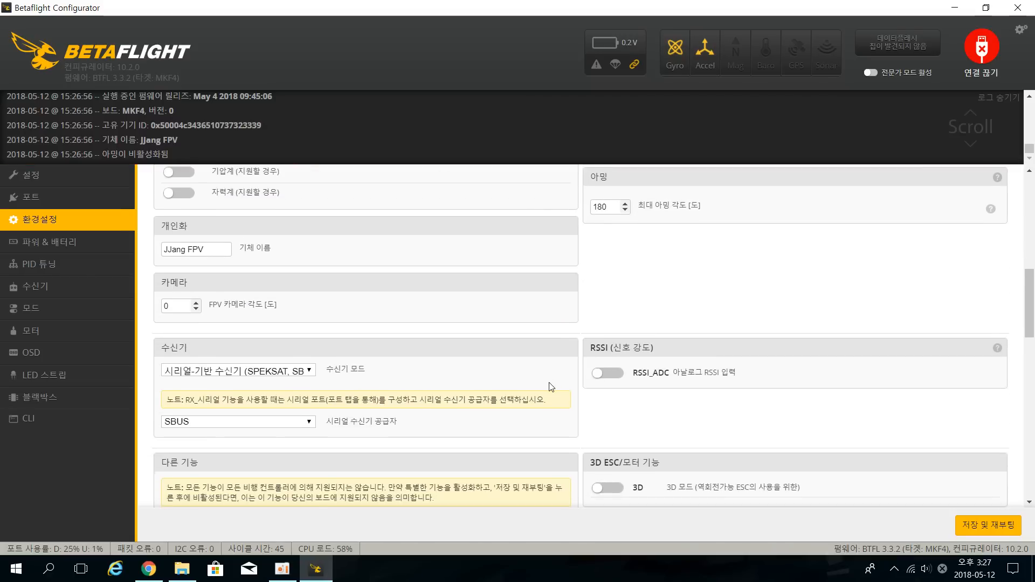
pyautogui.scroll(2, 537, 383)
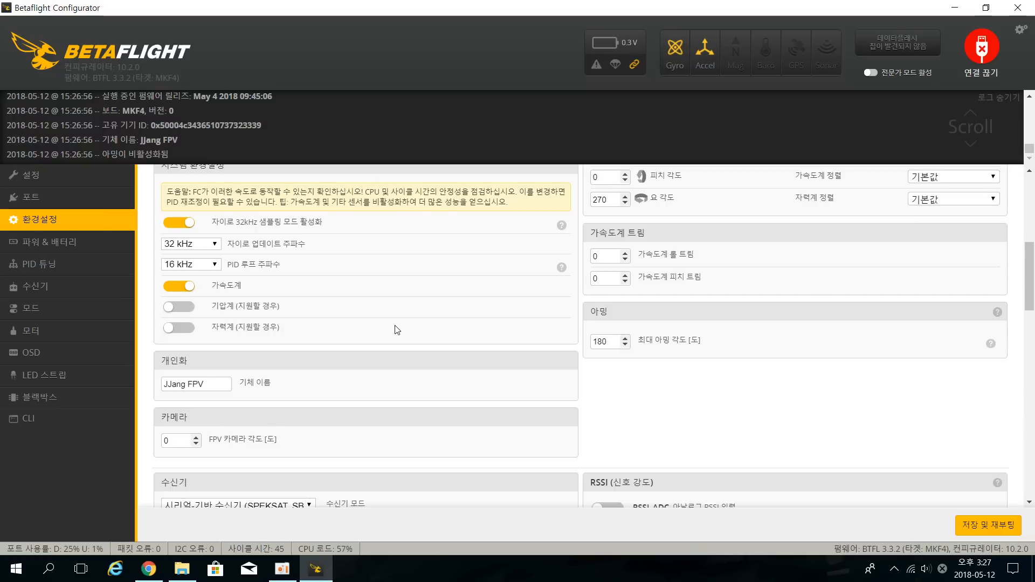
# Review the available receiver modes and serial receiver providers, keeping the serial-based receiver mode with SBUS
pyautogui.scroll(-3, 398, 330)
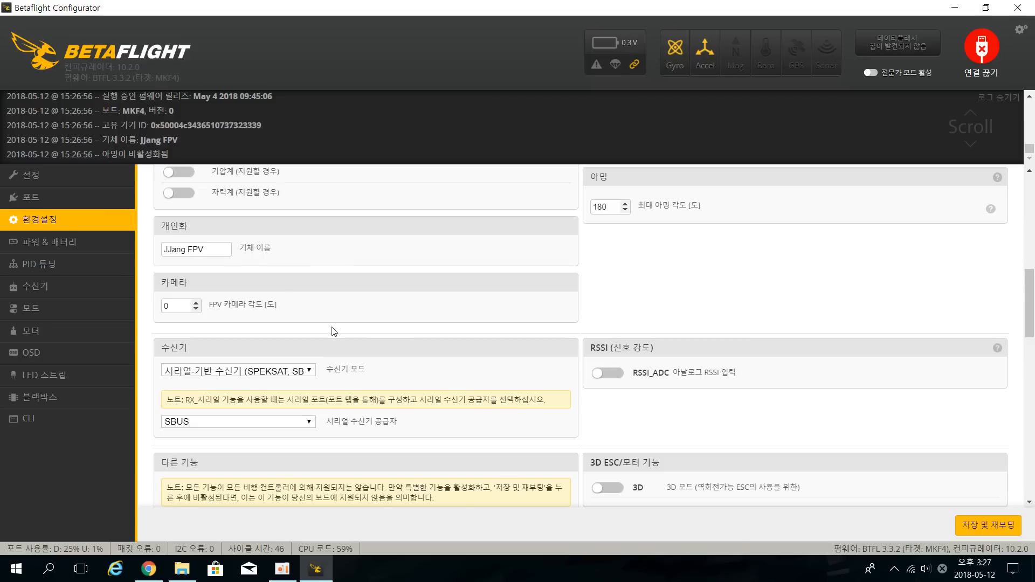
pyautogui.scroll(-3, 333, 329)
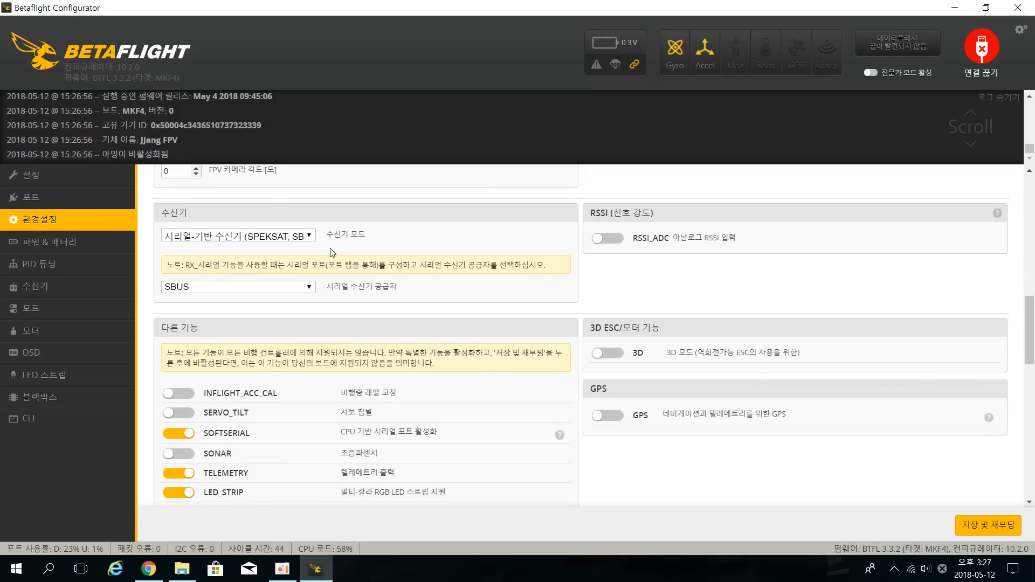
pyautogui.click(286, 243)
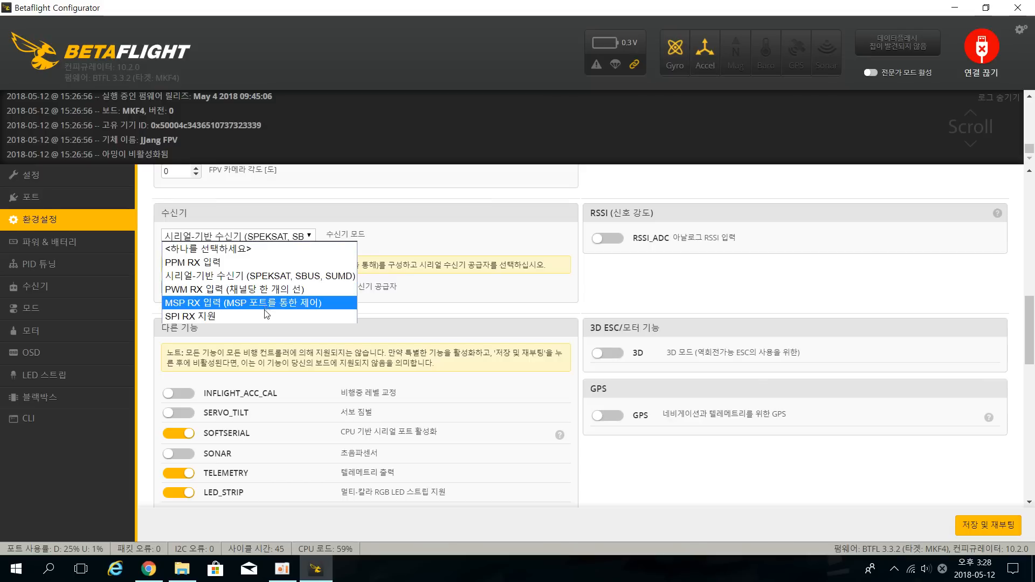
pyautogui.click(322, 281)
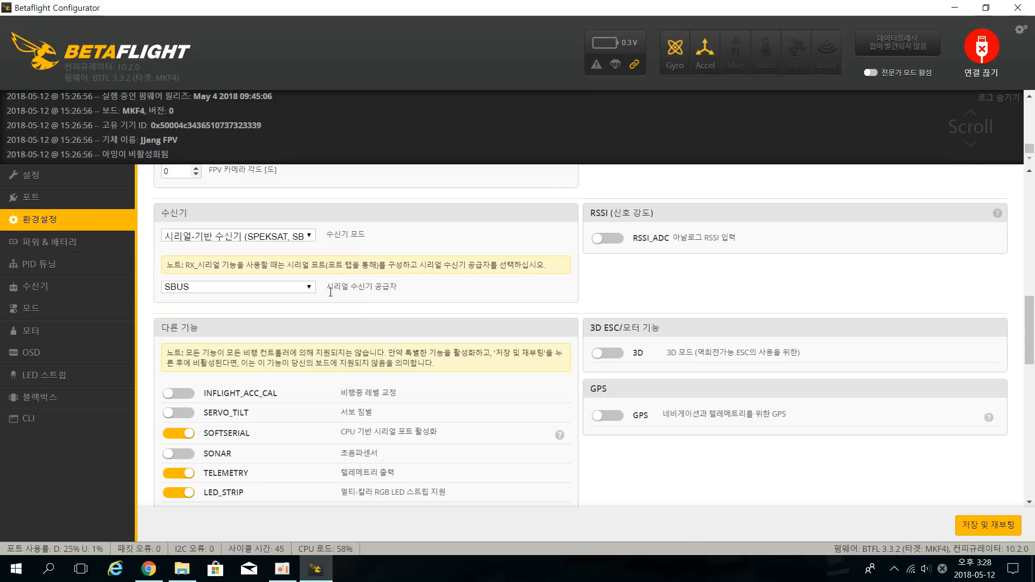
pyautogui.click(283, 288)
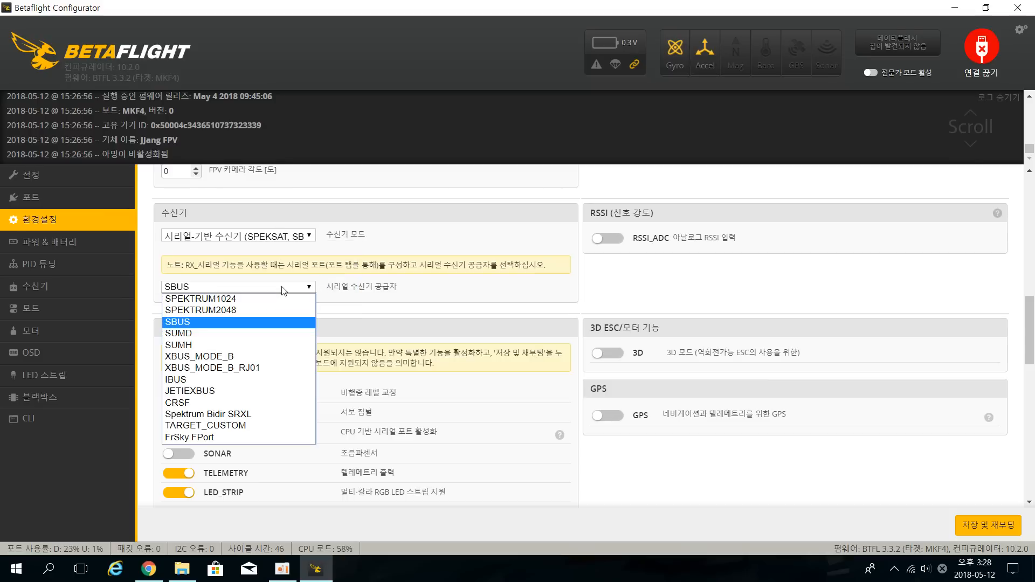
pyautogui.click(283, 288)
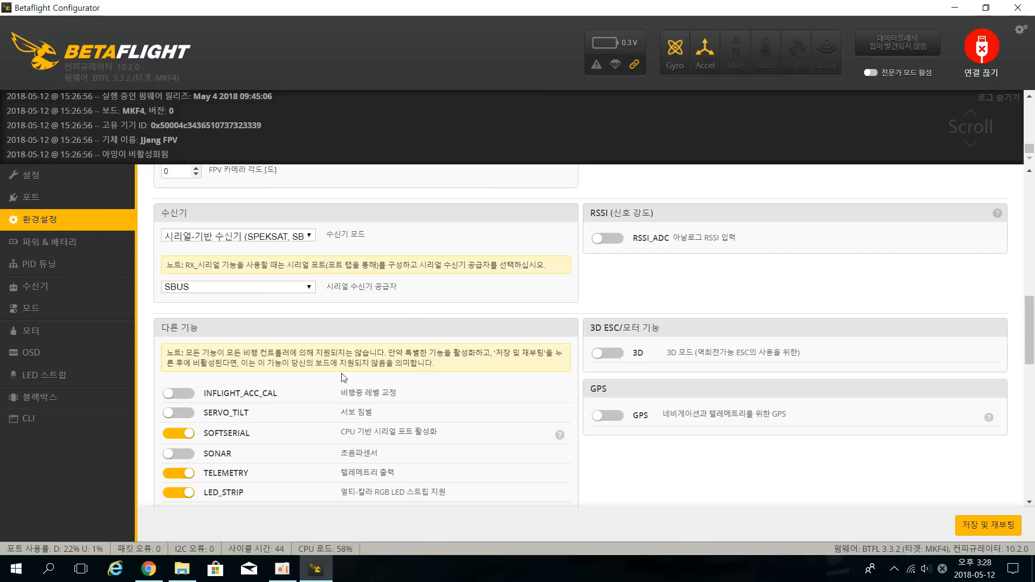
# Switch to Chrome and read the RX and TX protocol lists in the RC protocols article
pyautogui.click(148, 568)
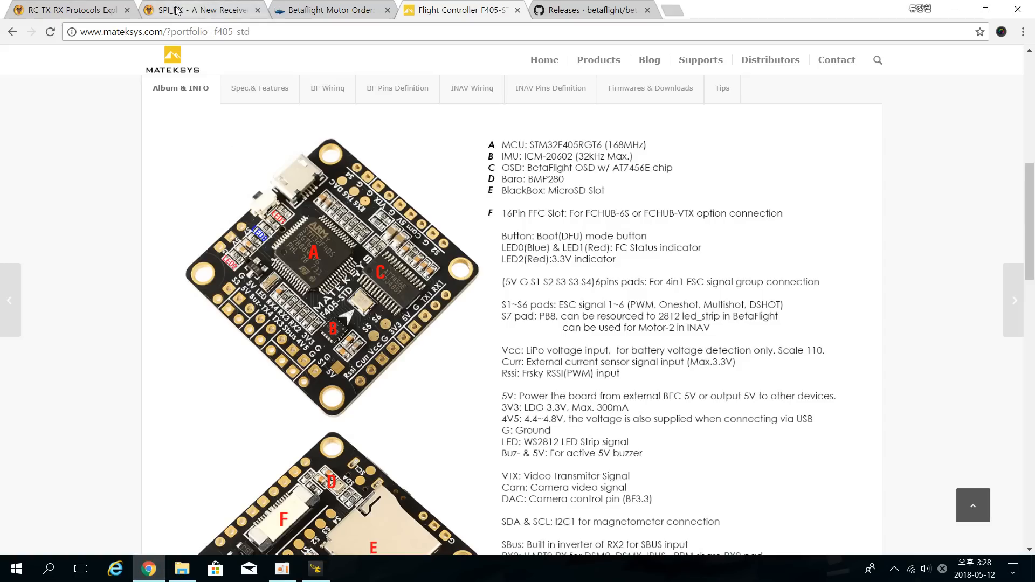
pyautogui.click(58, 11)
pyautogui.scroll(-6, 566, 384)
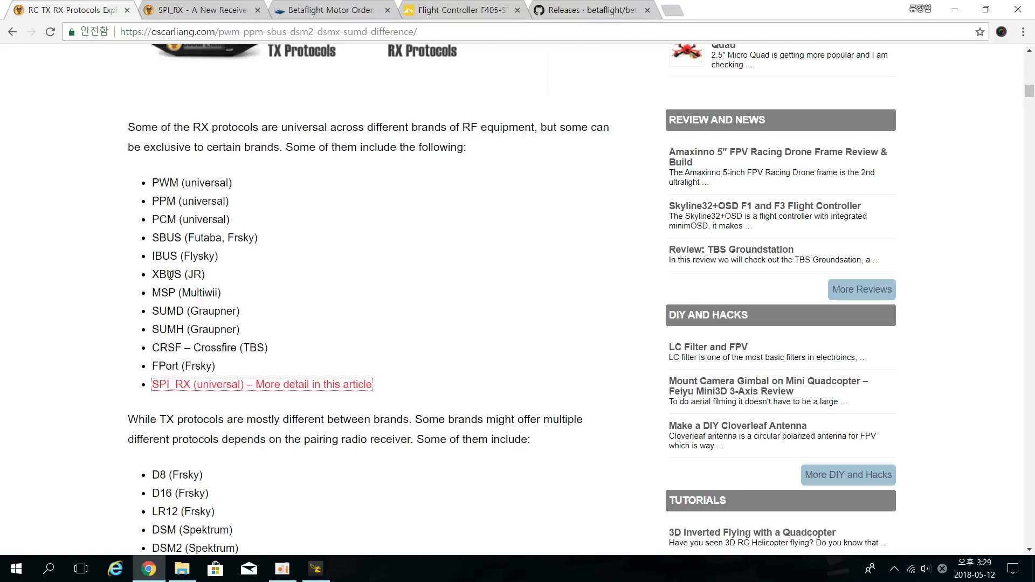
pyautogui.scroll(-1, 248, 272)
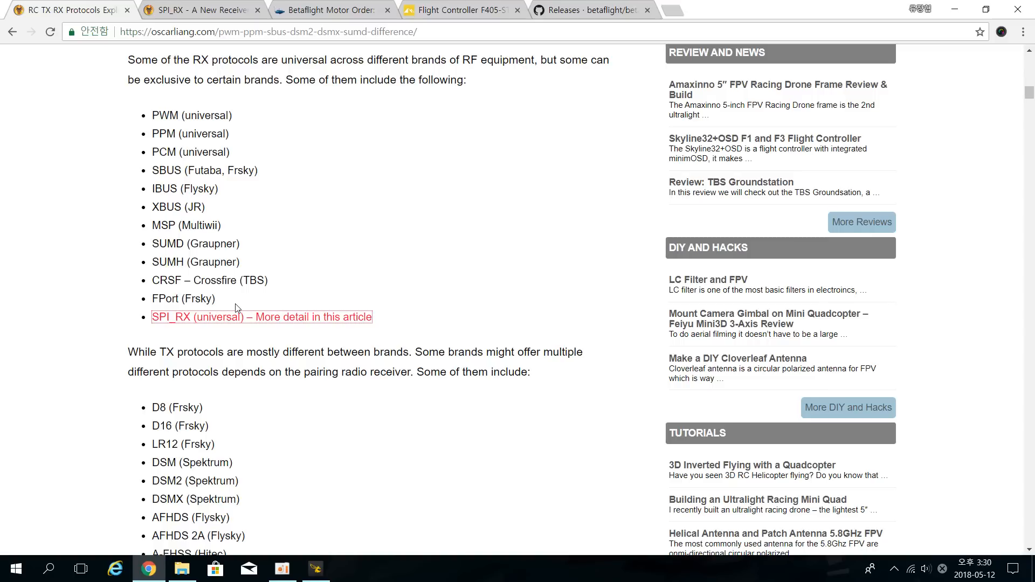
pyautogui.click(405, 295)
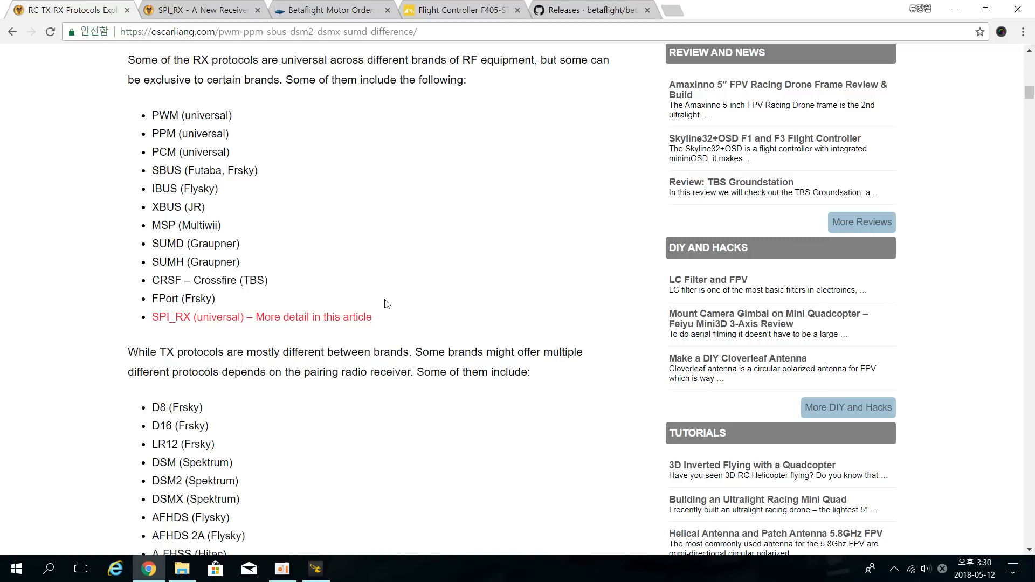
pyautogui.scroll(-1, 390, 302)
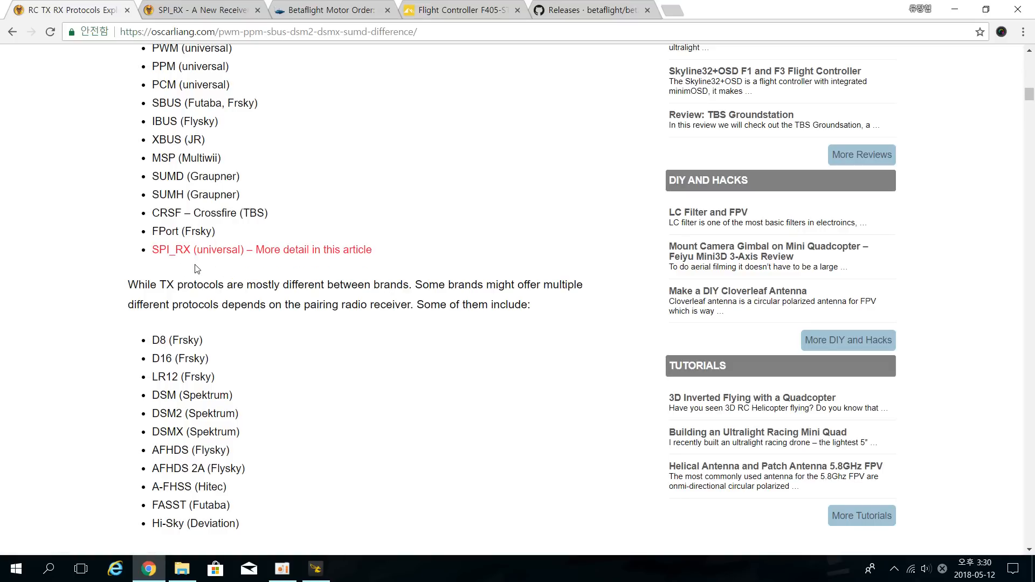
# Read the SPI_RX receiver protocol article, examining the Matek F411-ONE board photo and the explanation of SPI
pyautogui.click(221, 11)
pyautogui.scroll(2, 544, 331)
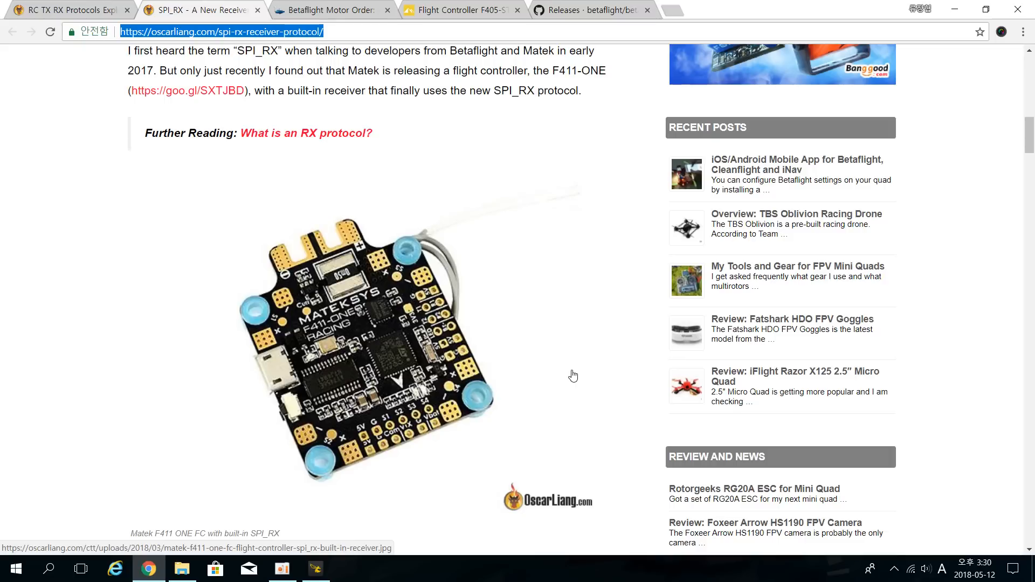
pyautogui.scroll(-1, 542, 367)
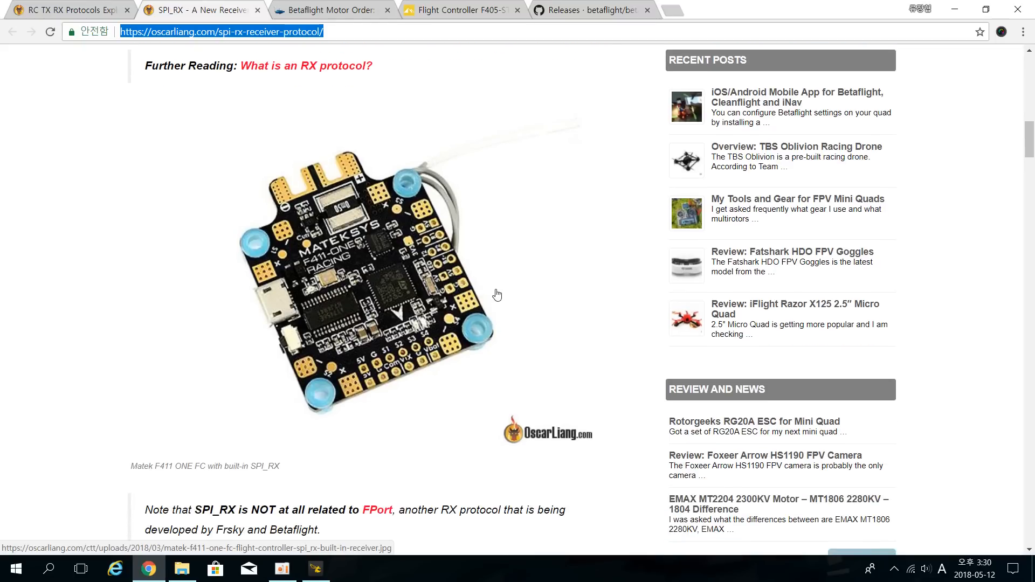
pyautogui.scroll(-2, 516, 315)
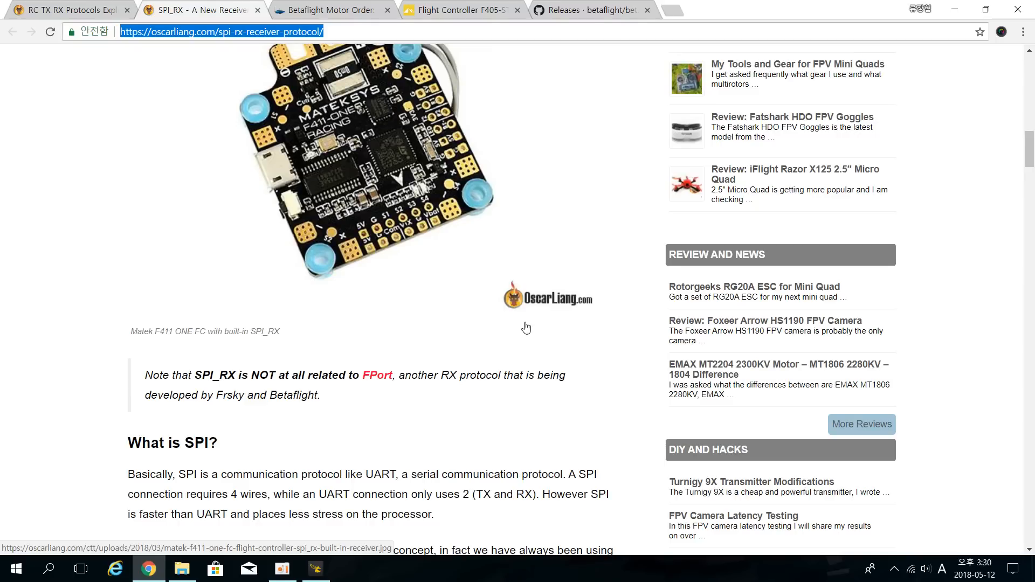
pyautogui.scroll(2, 525, 328)
pyautogui.scroll(-9, 526, 328)
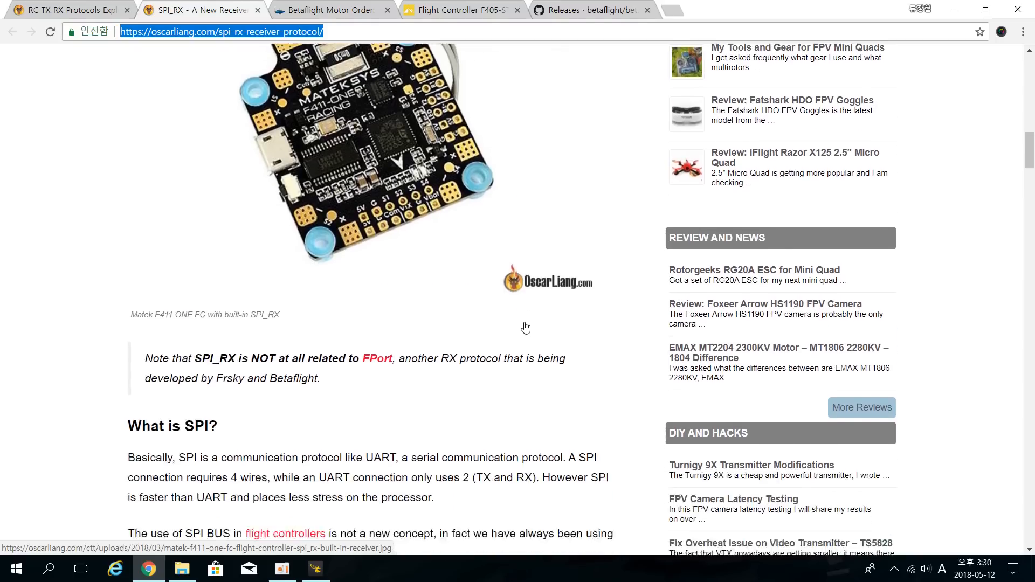
# Switch to Betaflight Configurator and check the SOFTSERIAL feature against the serial port assignments
pyautogui.scroll(-4, 526, 328)
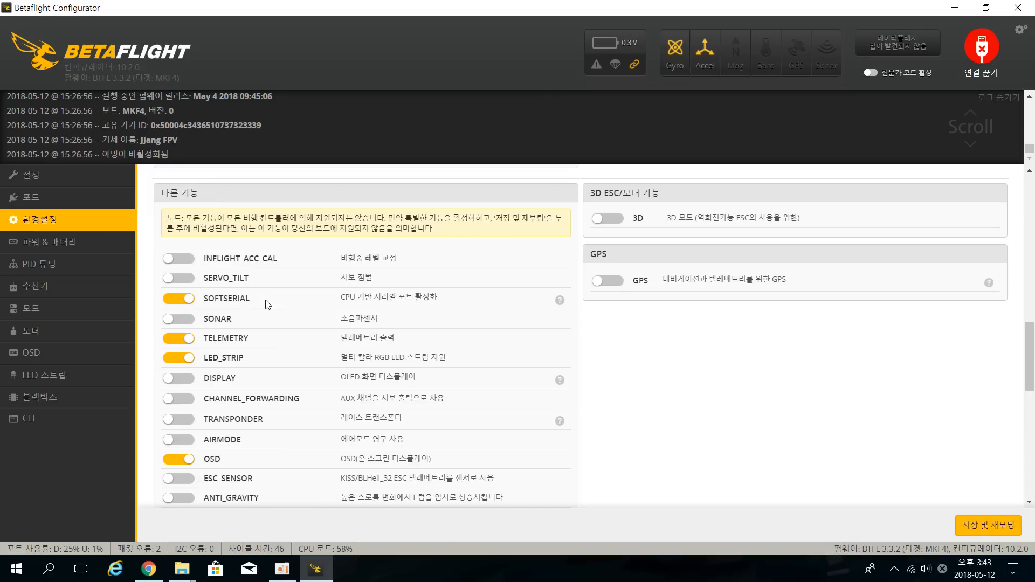
pyautogui.click(81, 198)
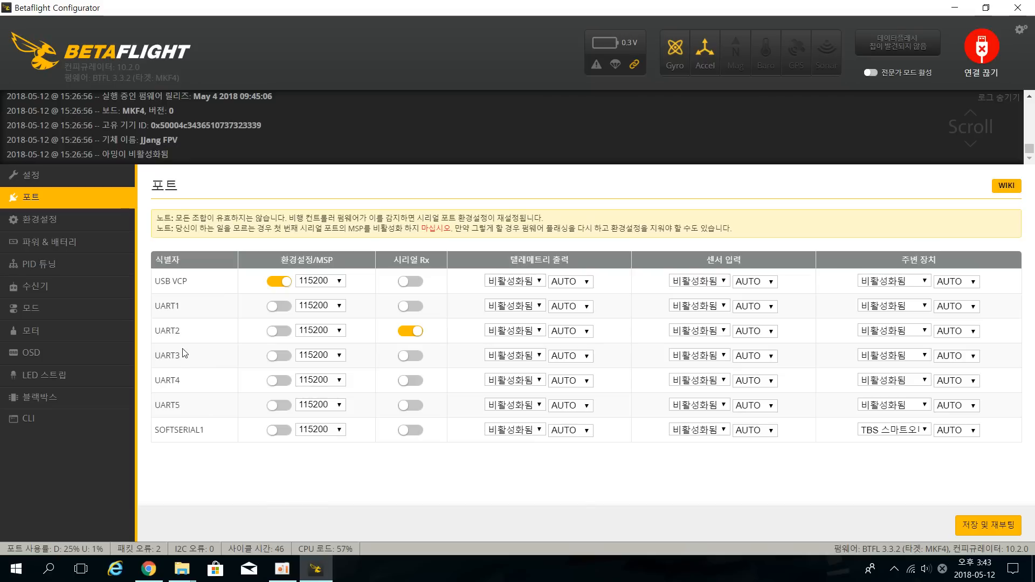
pyautogui.click(81, 219)
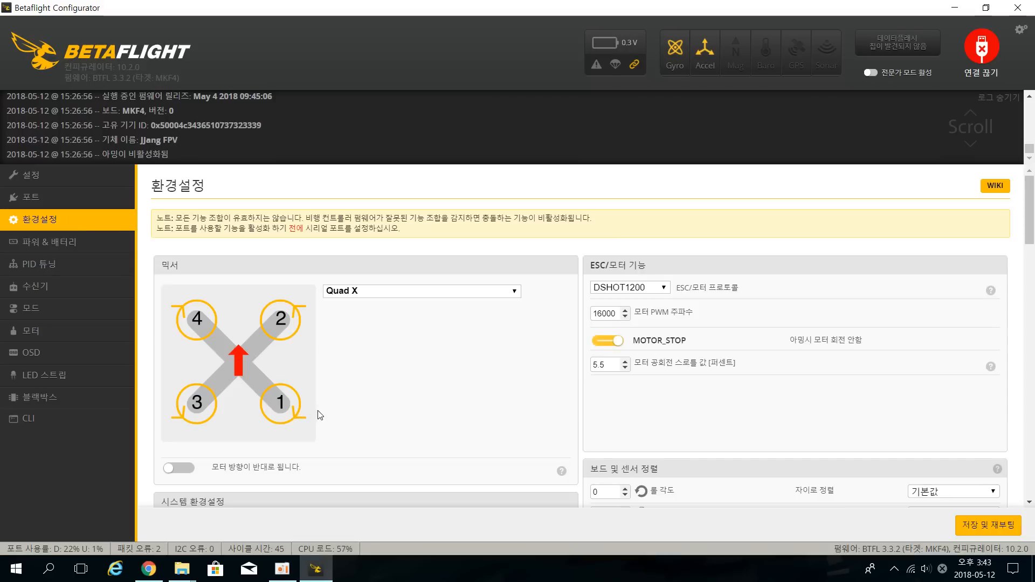
pyautogui.scroll(-10, 409, 401)
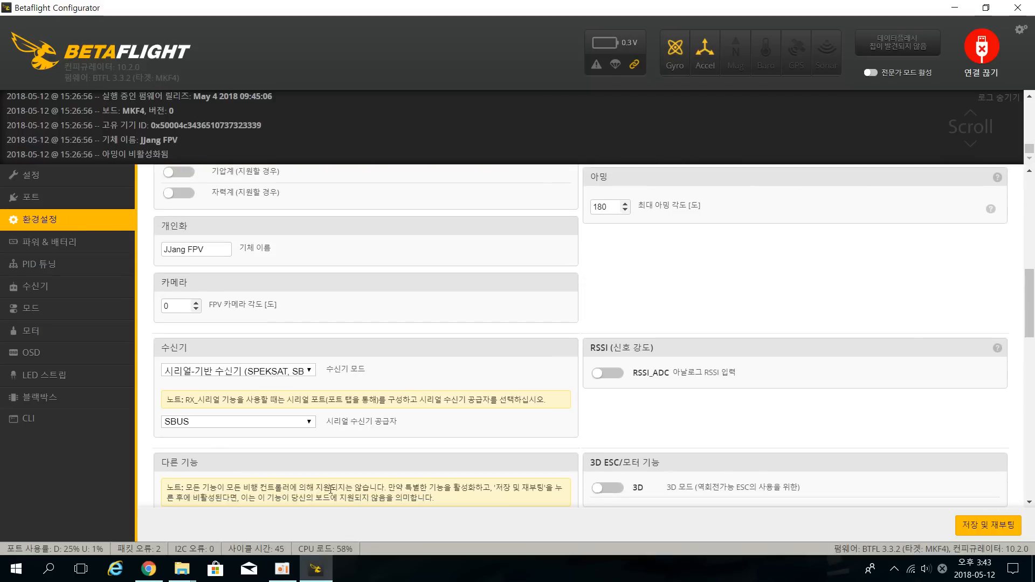
# Switch to Chrome and consult the board layout, pad descriptions and softserial tips on the Matek F405-STD page
pyautogui.click(149, 569)
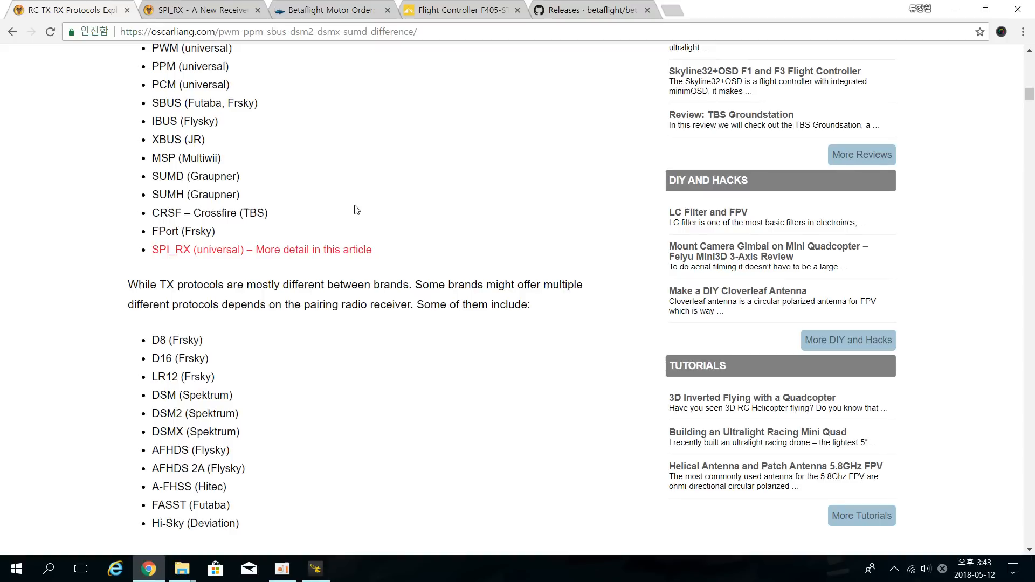
pyautogui.click(454, 14)
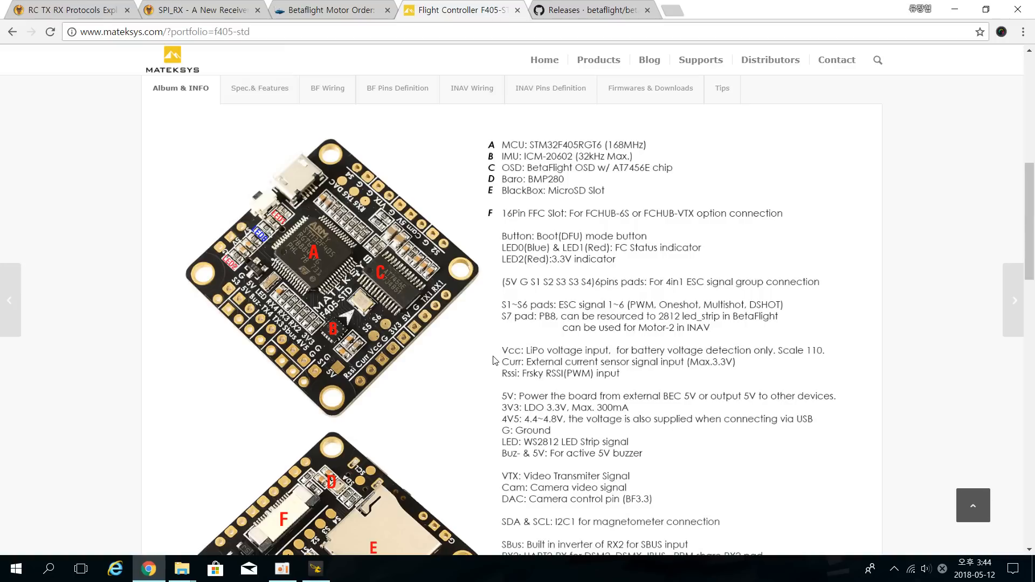
pyautogui.scroll(-20, 485, 354)
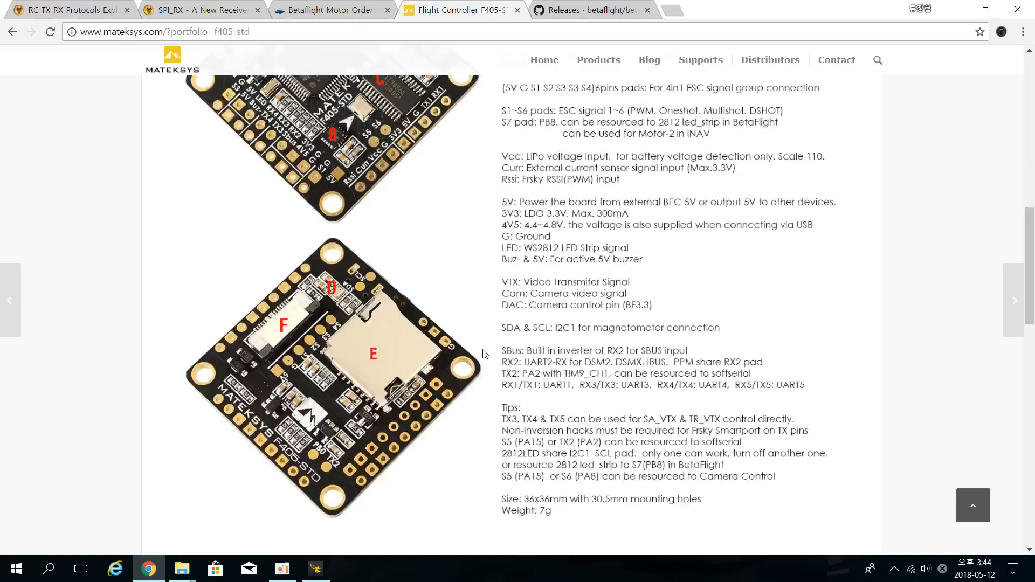
pyautogui.scroll(20, 485, 353)
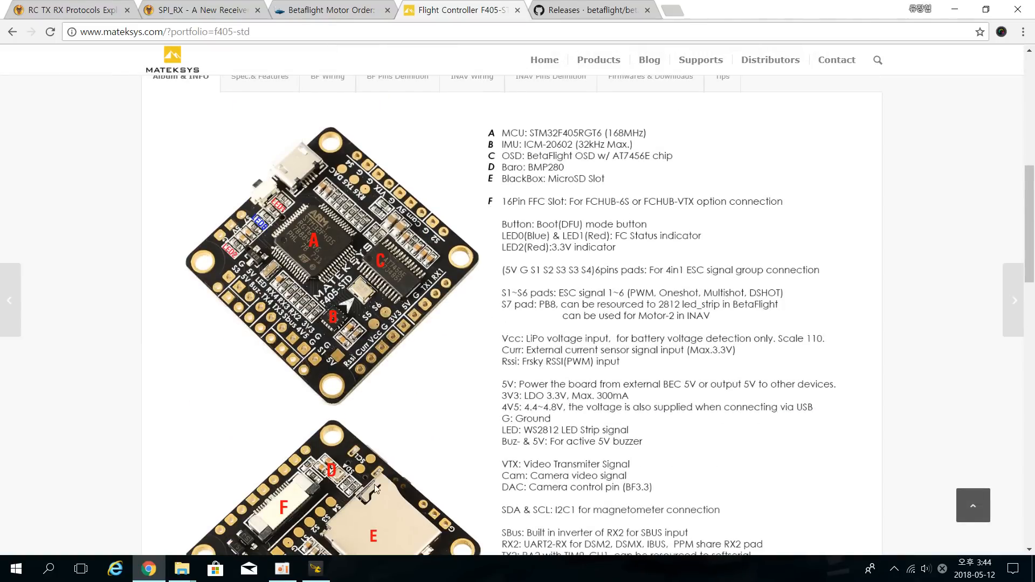
# Switch back to Betaflight Configurator and review the other features, including TELEMETRY and LED_STRIP, along with the UART port assignments
pyautogui.click(311, 572)
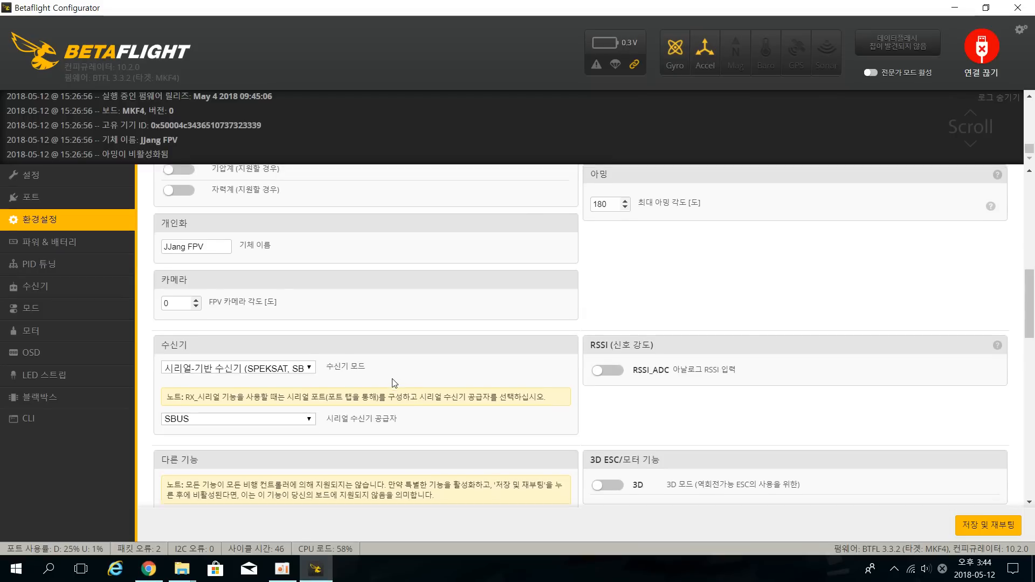
pyautogui.scroll(-3, 395, 384)
pyautogui.scroll(-2, 394, 384)
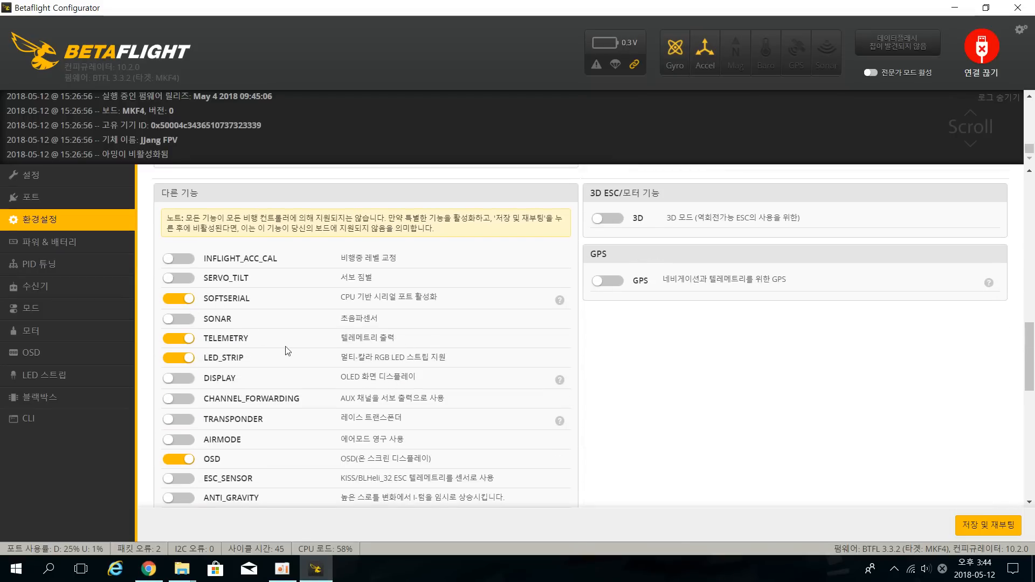
pyautogui.click(75, 198)
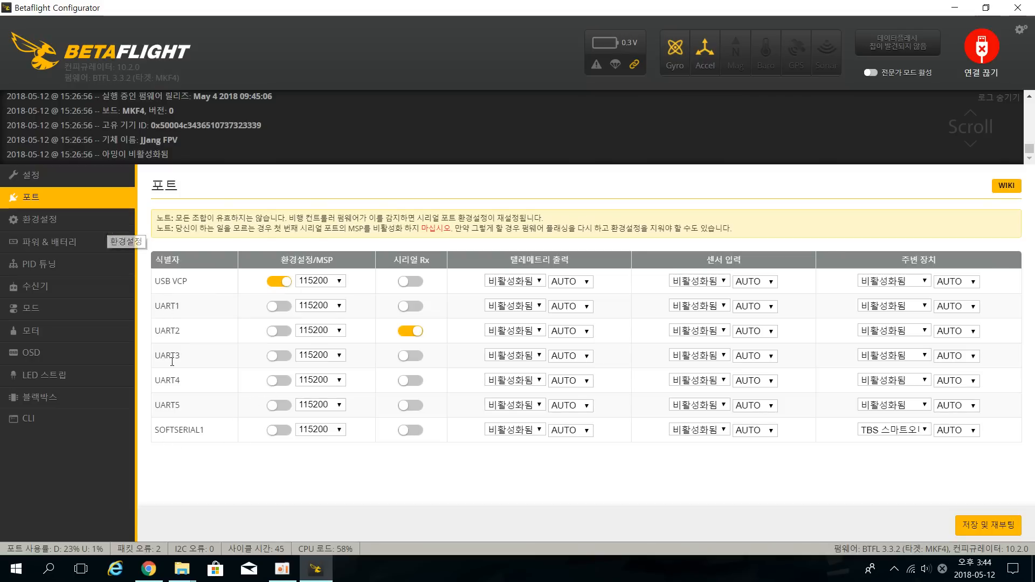
pyautogui.click(57, 220)
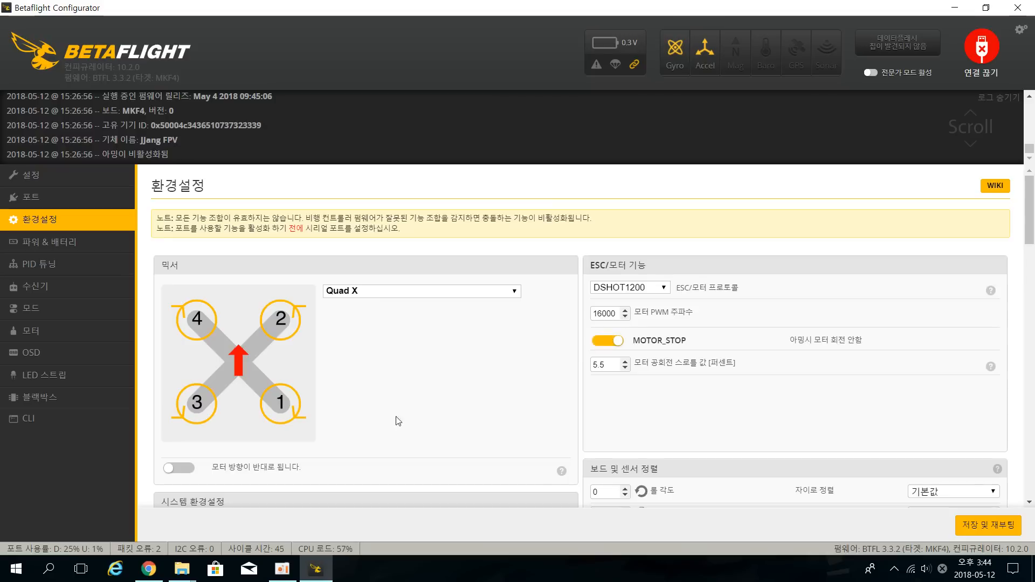
# Review the configuration page from the system settings through the other features to the DSHOT beacon and beeper settings
pyautogui.scroll(-5, 410, 419)
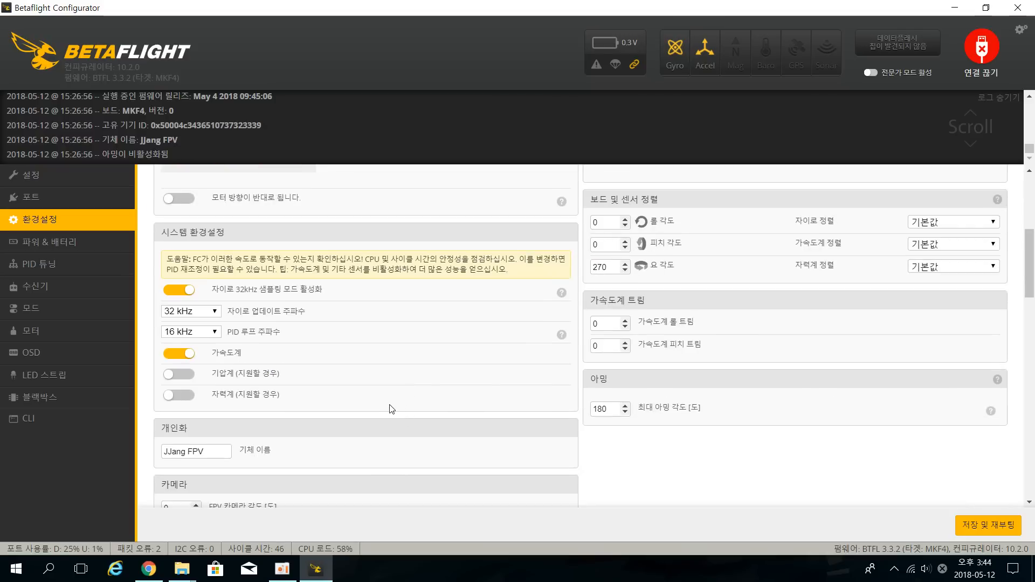
pyautogui.scroll(-7, 390, 406)
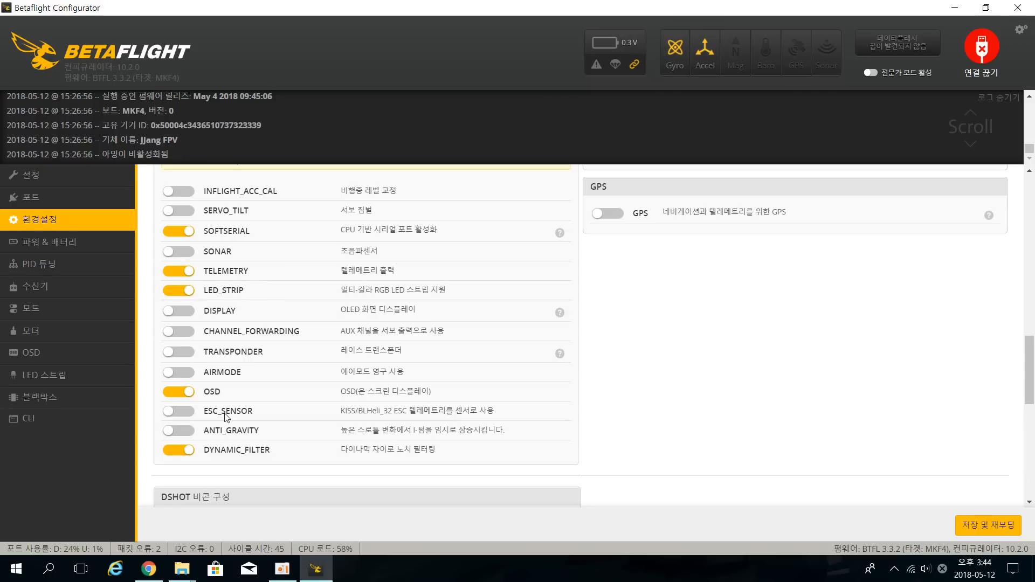
pyautogui.scroll(-2, 236, 399)
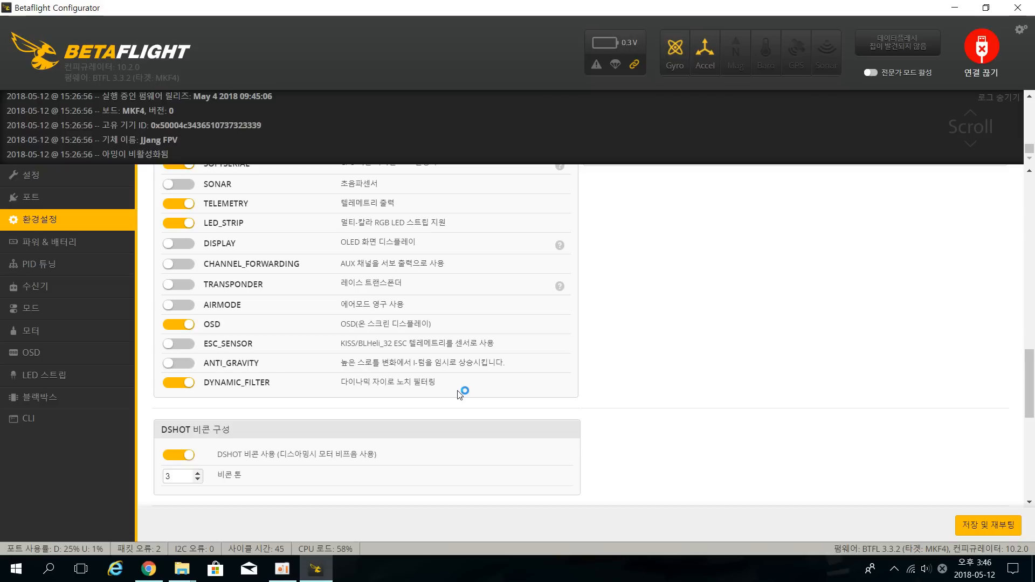
pyautogui.scroll(-2, 458, 396)
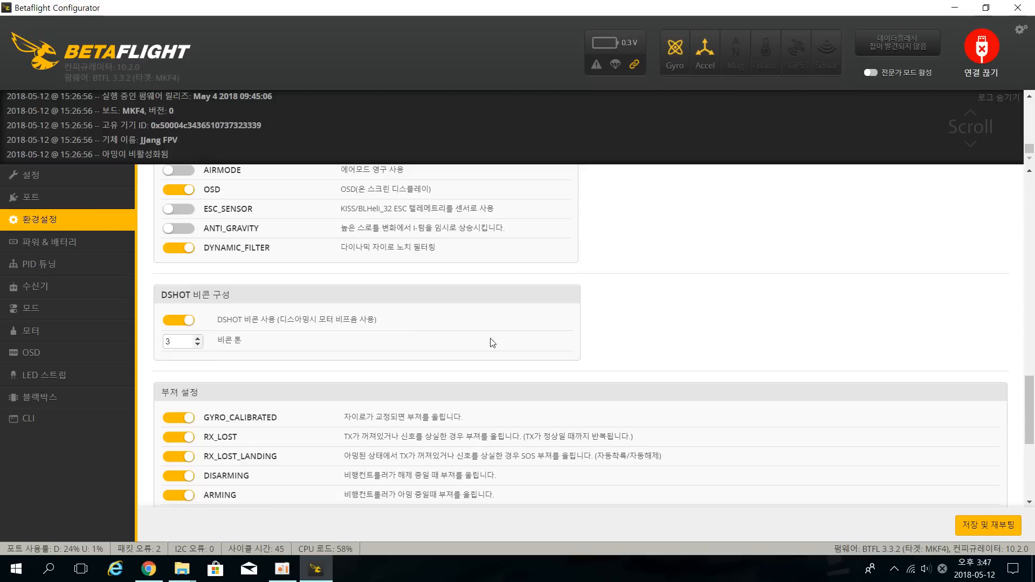
# Review the beeper settings, mixer and available ESC/motor protocols on the configuration page, keeping DSHOT1200 selected
pyautogui.scroll(-3, 654, 341)
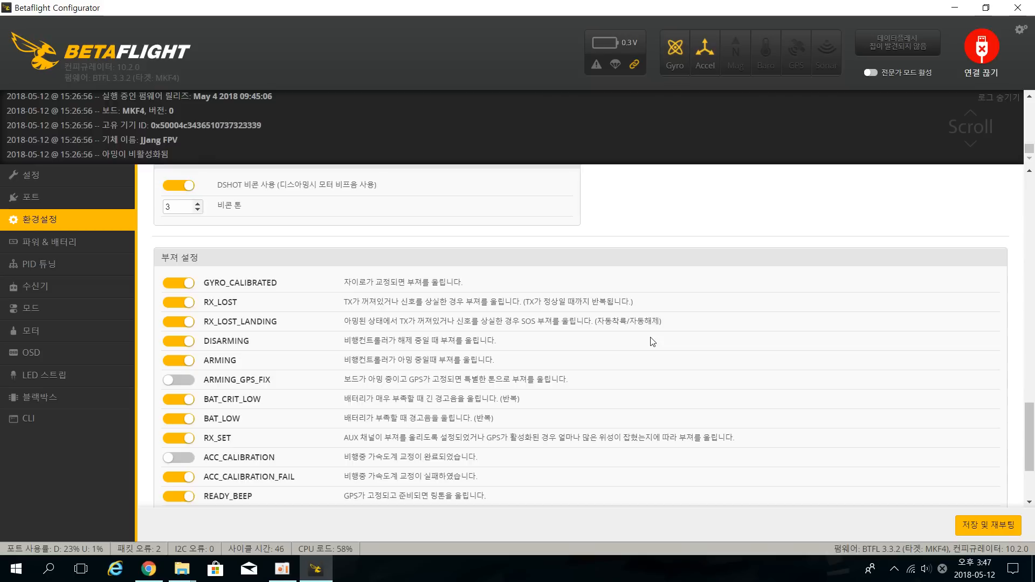
pyautogui.scroll(-1, 652, 340)
pyautogui.scroll(15, 652, 341)
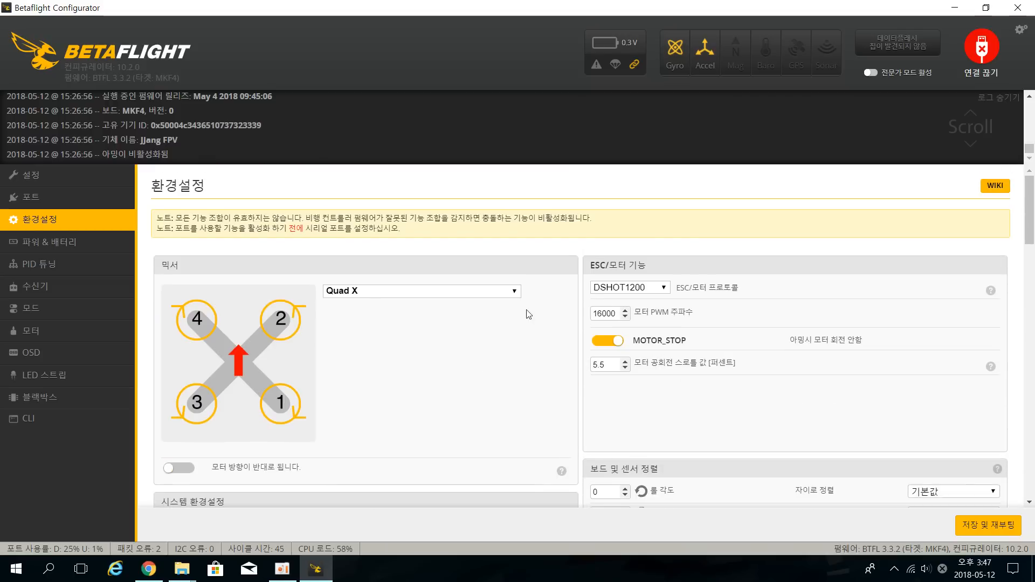
pyautogui.scroll(-1, 745, 316)
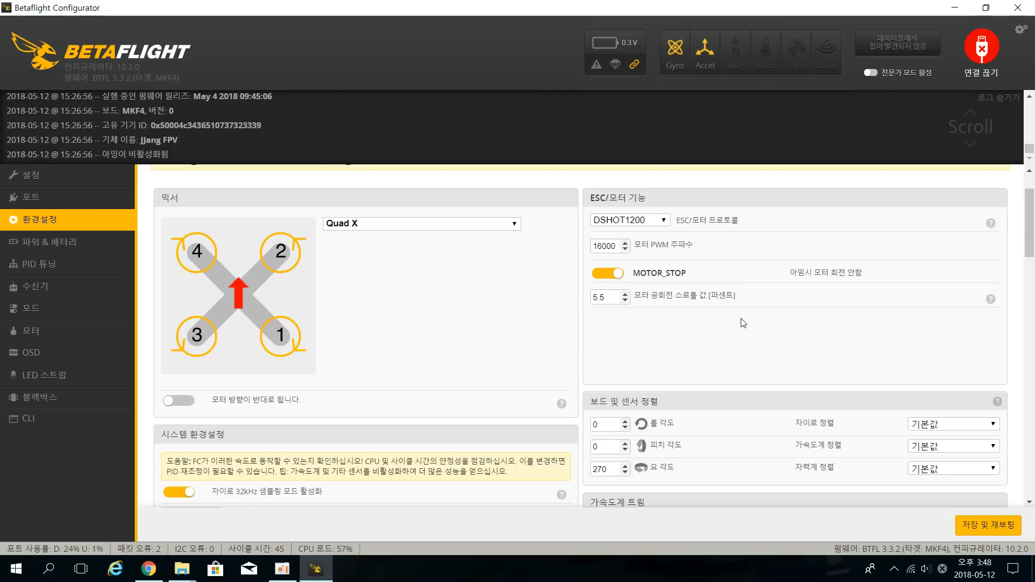
pyautogui.click(664, 221)
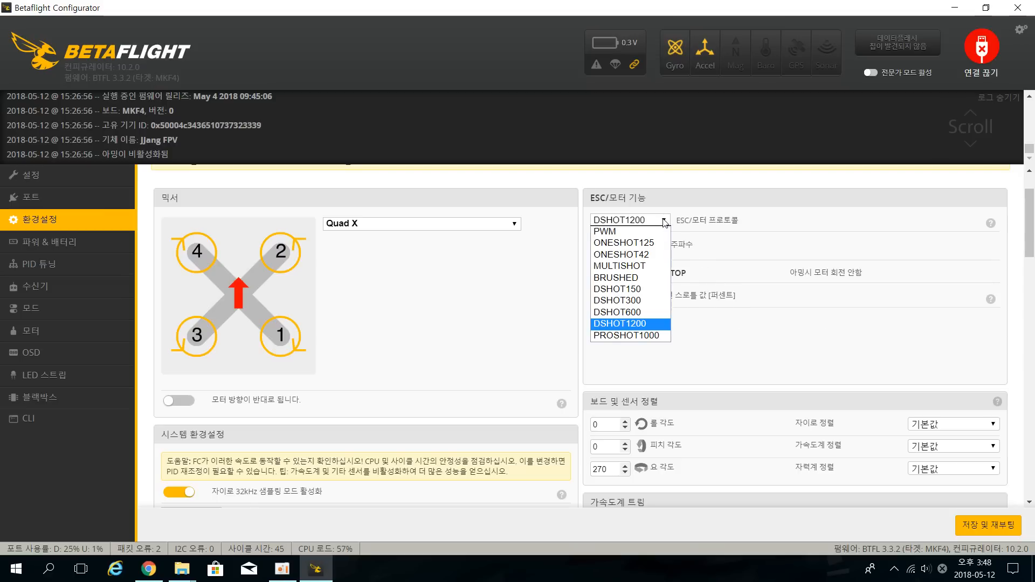
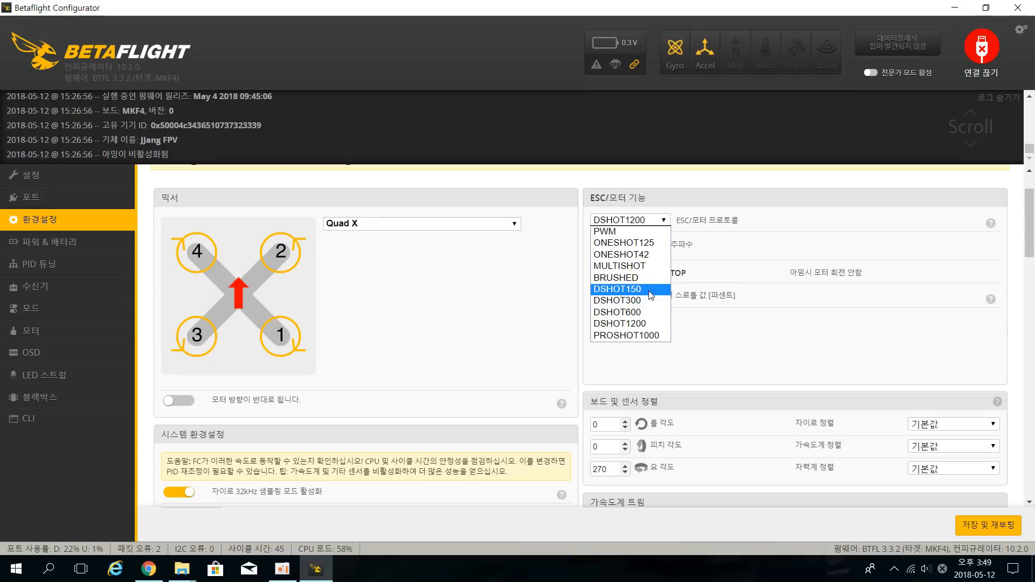
pyautogui.click(632, 324)
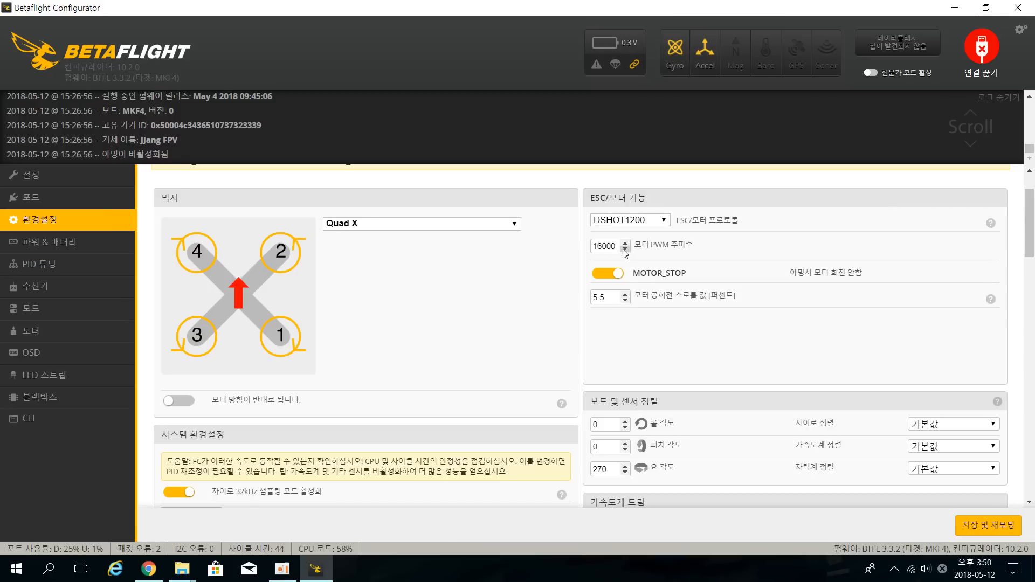
# Try MULTISHOT as the ESC/motor protocol and set it back to DSHOT1200
pyautogui.click(662, 222)
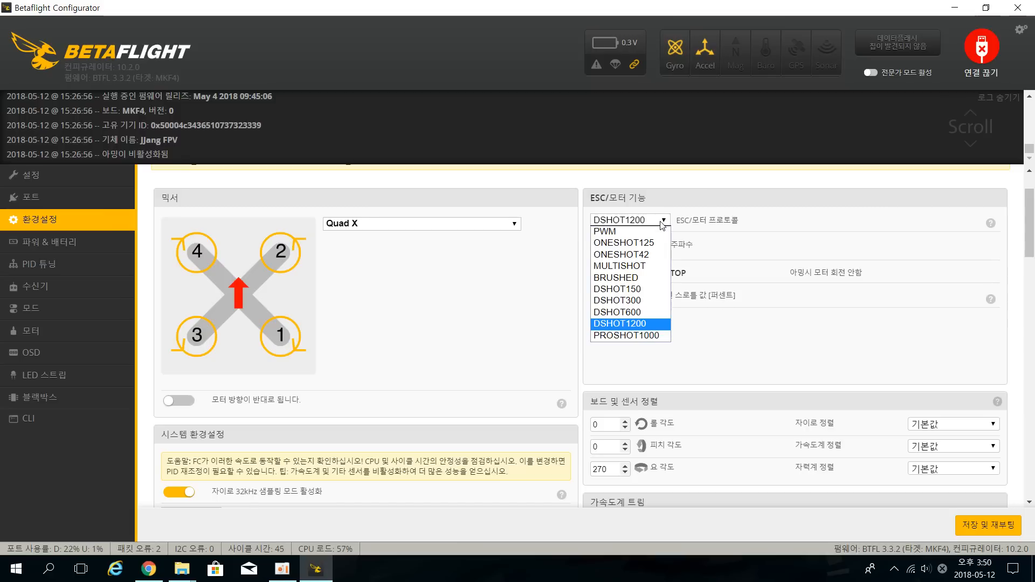
pyautogui.click(659, 271)
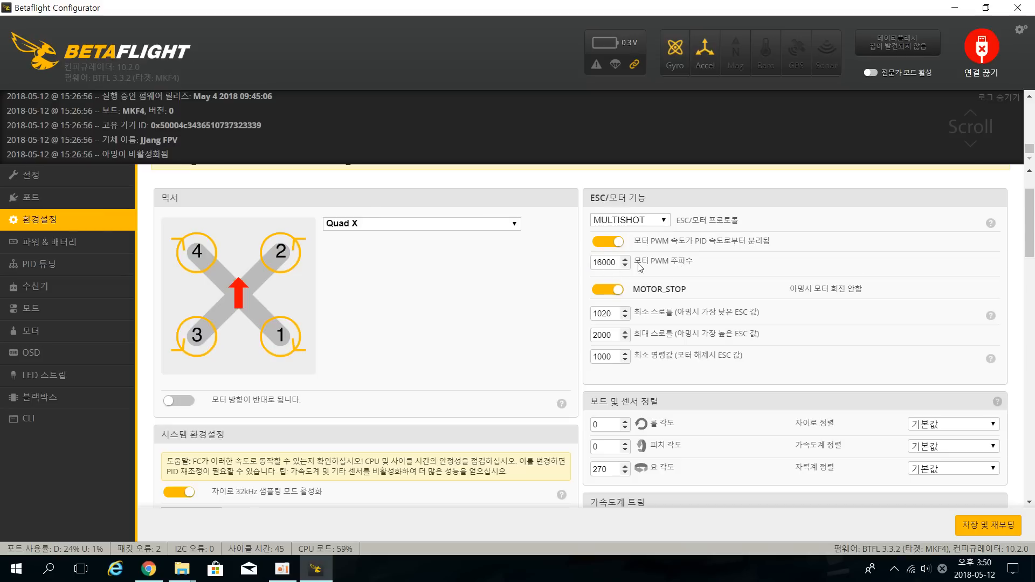
pyautogui.click(663, 221)
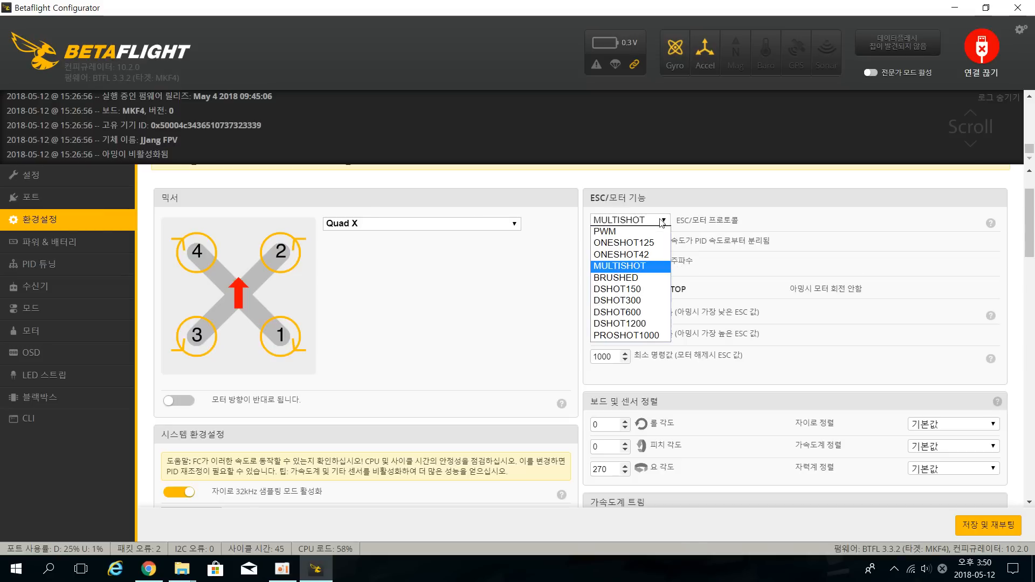
pyautogui.click(647, 325)
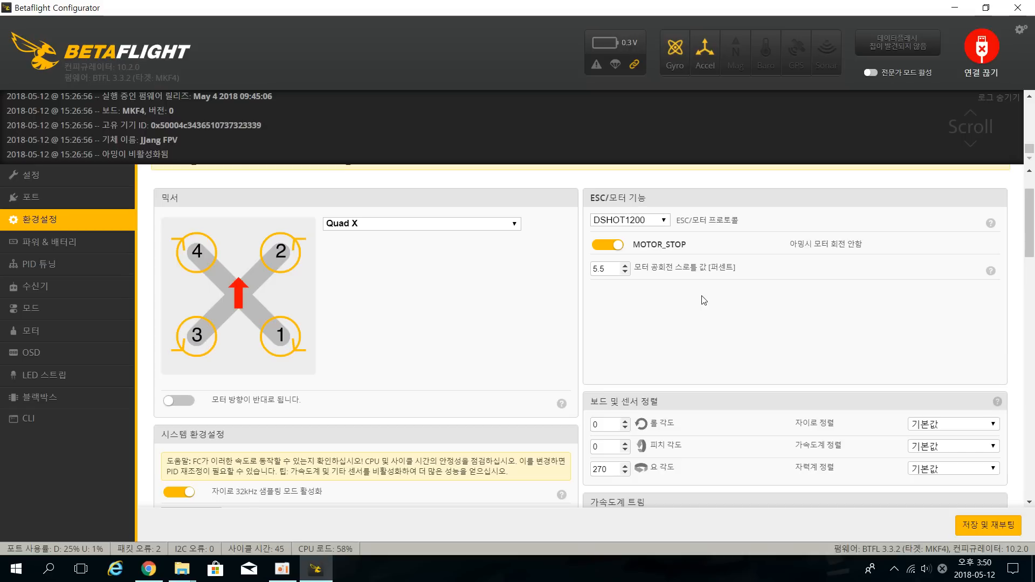
# Switch MOTOR_STOP off and back on in the ESC/motor features
pyautogui.click(614, 246)
pyautogui.click(614, 249)
pyautogui.click(615, 248)
pyautogui.click(614, 249)
# Compare the ESC/motor protocols by trying MULTISHOT with its throttle settings, and restore DSHOT1200
pyautogui.click(646, 224)
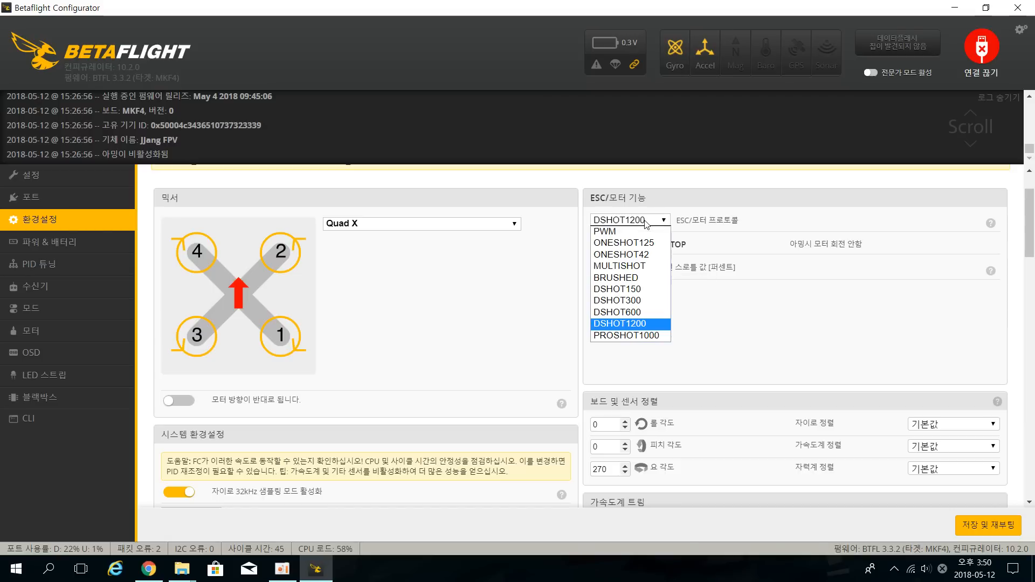
pyautogui.click(646, 223)
pyautogui.click(647, 224)
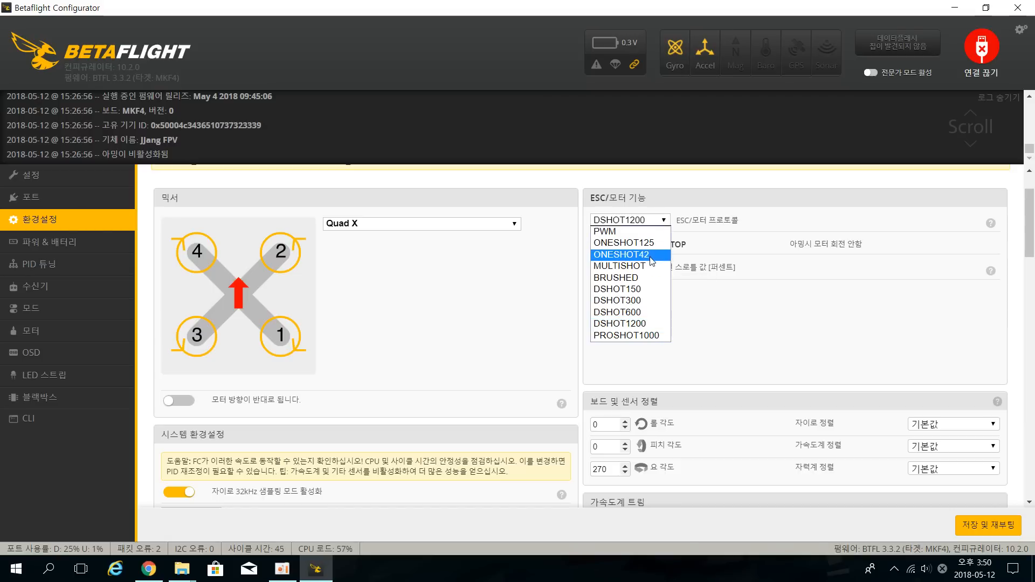
pyautogui.click(620, 265)
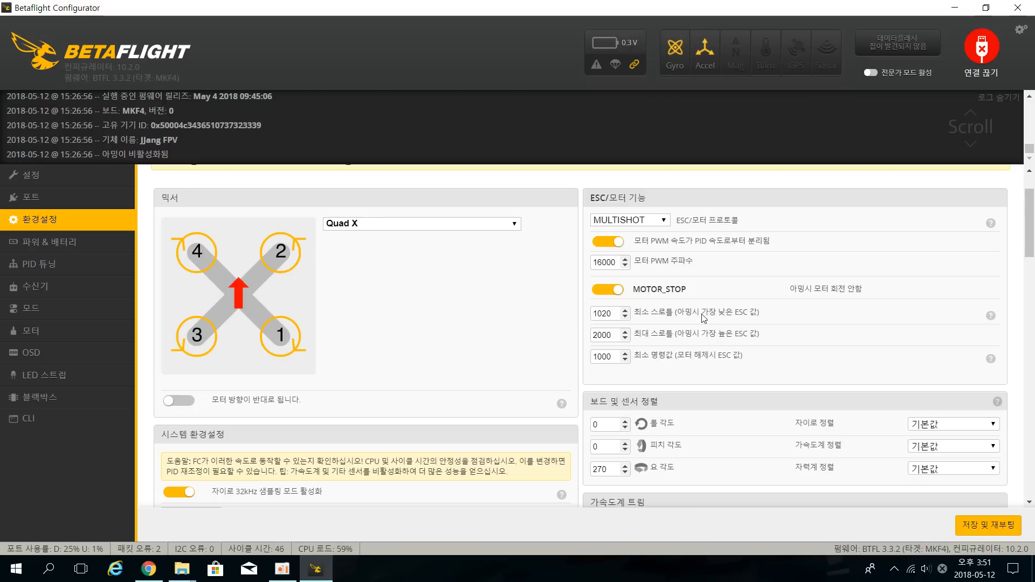
pyautogui.click(657, 222)
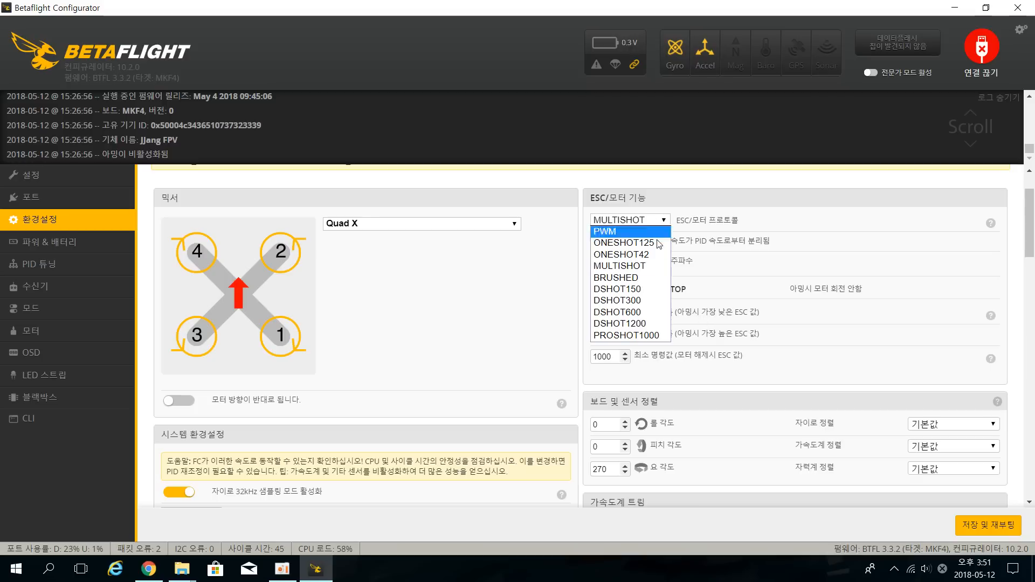
pyautogui.click(653, 324)
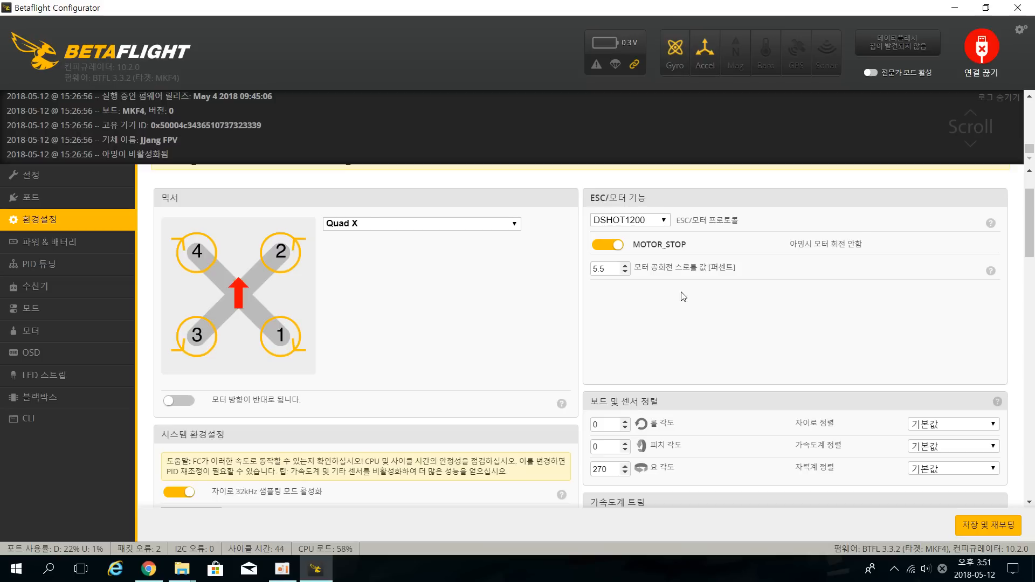
# Toggle the MOTOR_STOP option repeatedly to compare its off and on states
pyautogui.click(608, 245)
pyautogui.click(609, 246)
pyautogui.click(612, 246)
pyautogui.click(614, 249)
# Check the board alignment settings, switch to Chrome and examine the board layout on the Matek F405-STD page
pyautogui.scroll(-3, 746, 318)
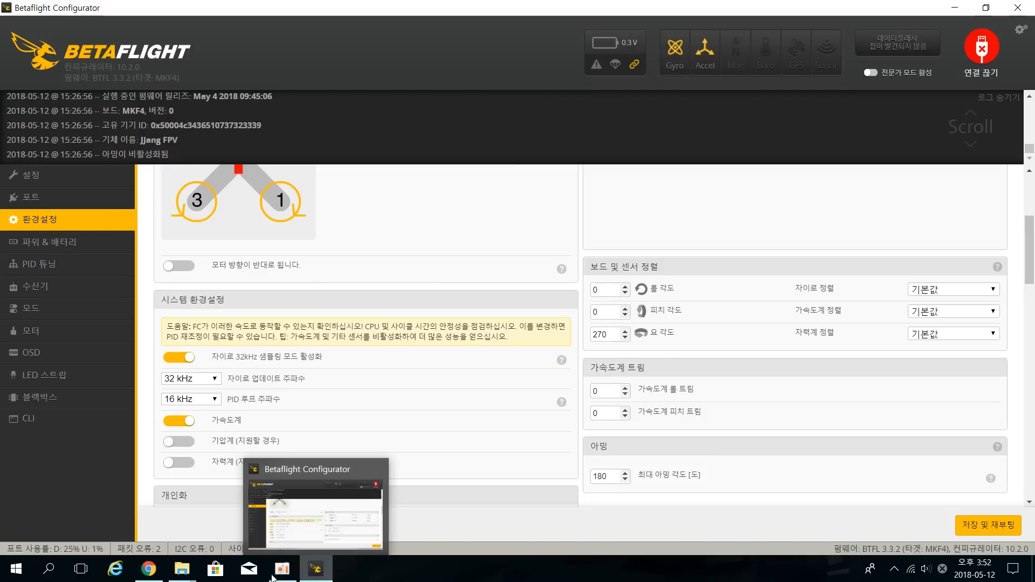
pyautogui.click(150, 573)
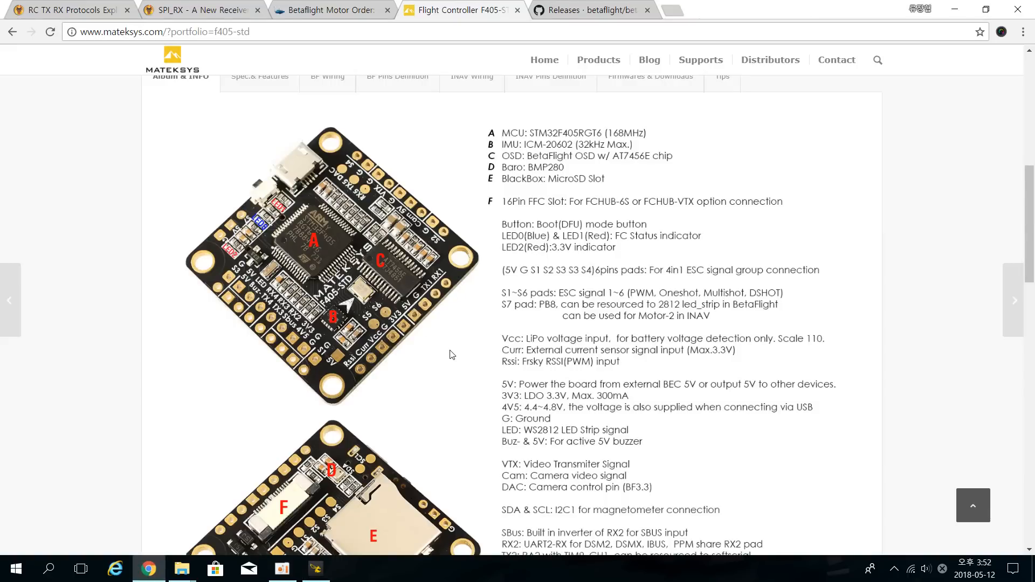
pyautogui.scroll(-5, 455, 353)
pyautogui.scroll(4, 464, 351)
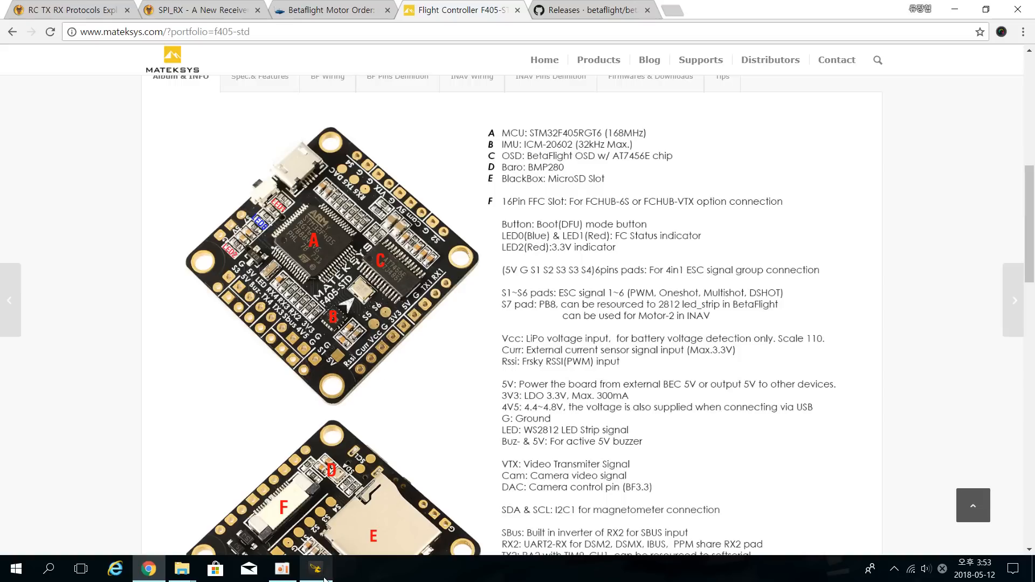
# Switch back to Betaflight Configurator and review the board and sensor alignment, accelerometer trim and arming settings
pyautogui.moveTo(325, 579)
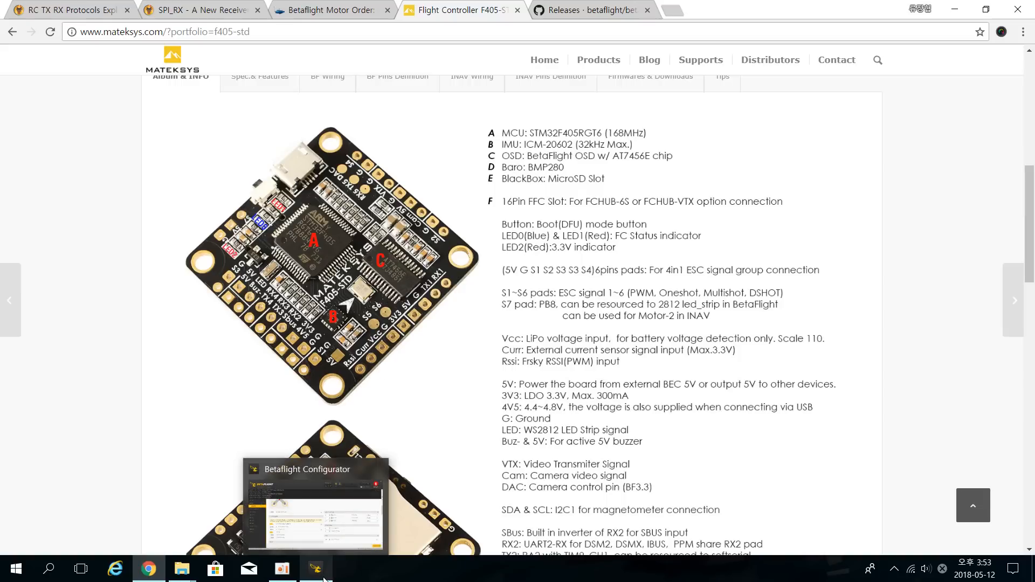
pyautogui.click(324, 579)
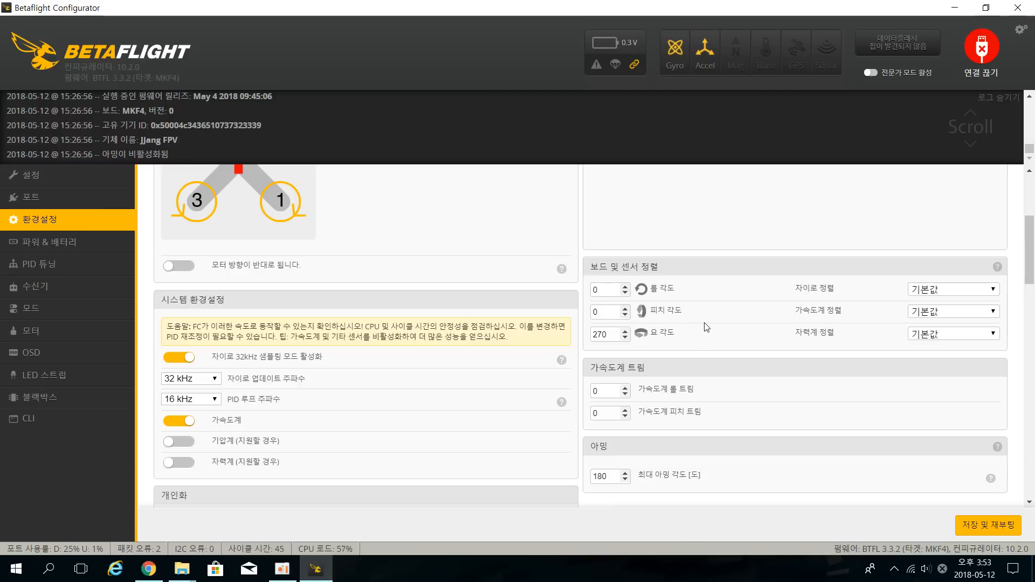
pyautogui.scroll(-3, 725, 345)
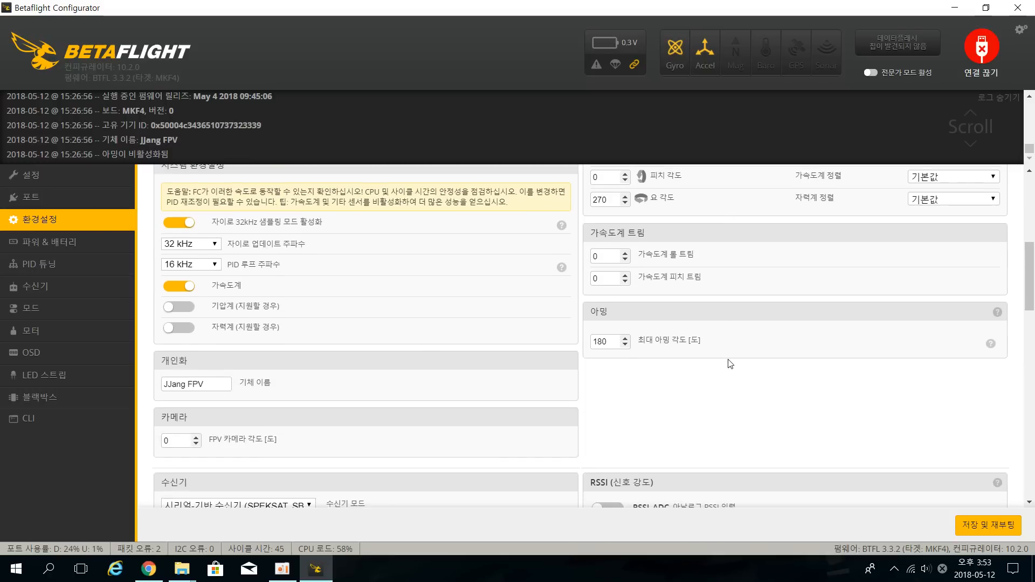
pyautogui.scroll(1, 730, 364)
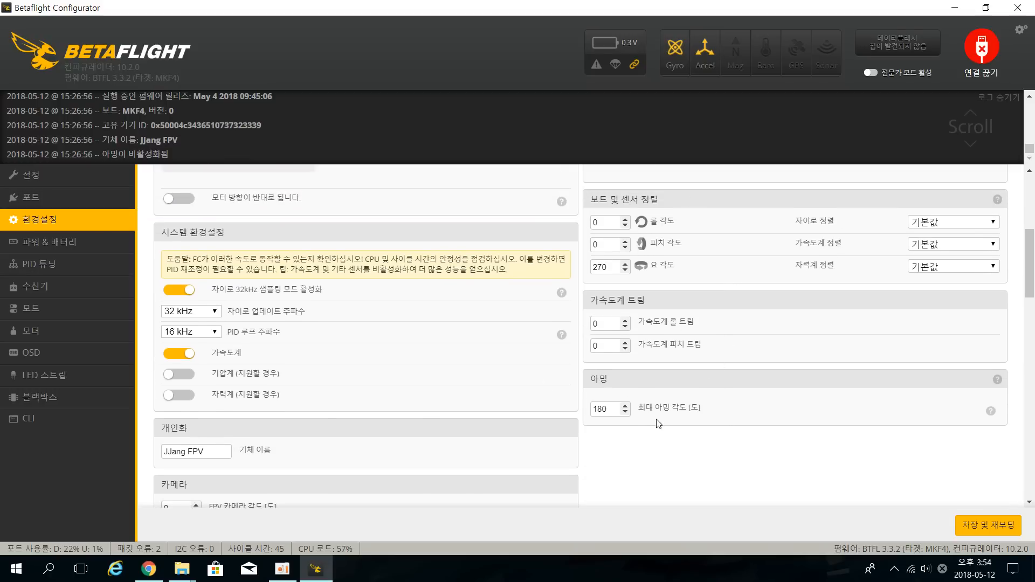
pyautogui.scroll(-1, 658, 424)
pyautogui.scroll(-1, 659, 424)
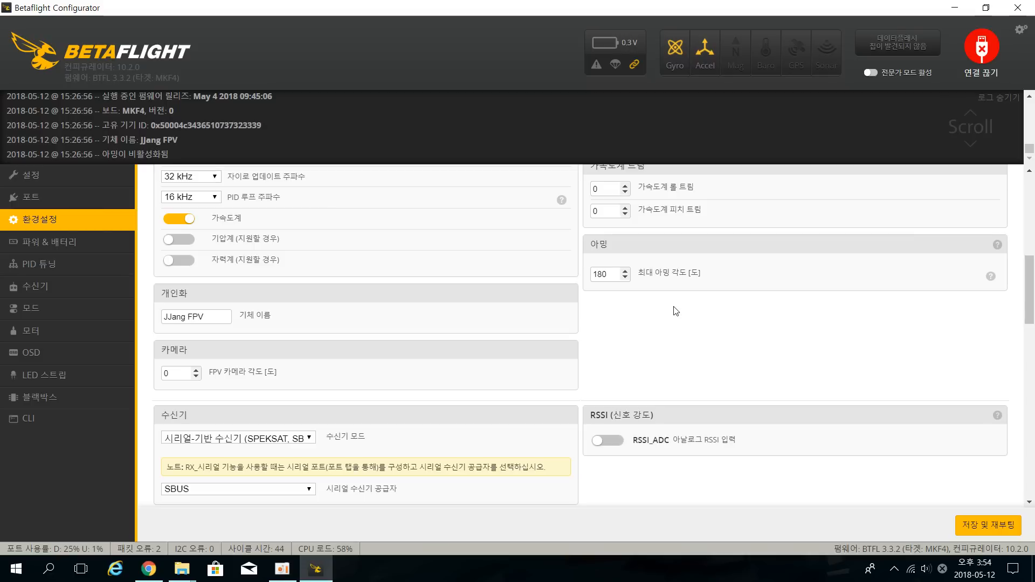
# Try a maximum arming angle of 25 degrees and restore it to 180
pyautogui.doubleClick(616, 276)
pyautogui.write('5')
pyautogui.press('BackSpace')
pyautogui.write('25')
pyautogui.press('BackSpace')
pyautogui.press('BackSpace')
pyautogui.write('180')
# Review the receiver, RSSI, 3D, GPS, other features and DSHOT beacon sections of the configuration page
pyautogui.scroll(-3, 711, 339)
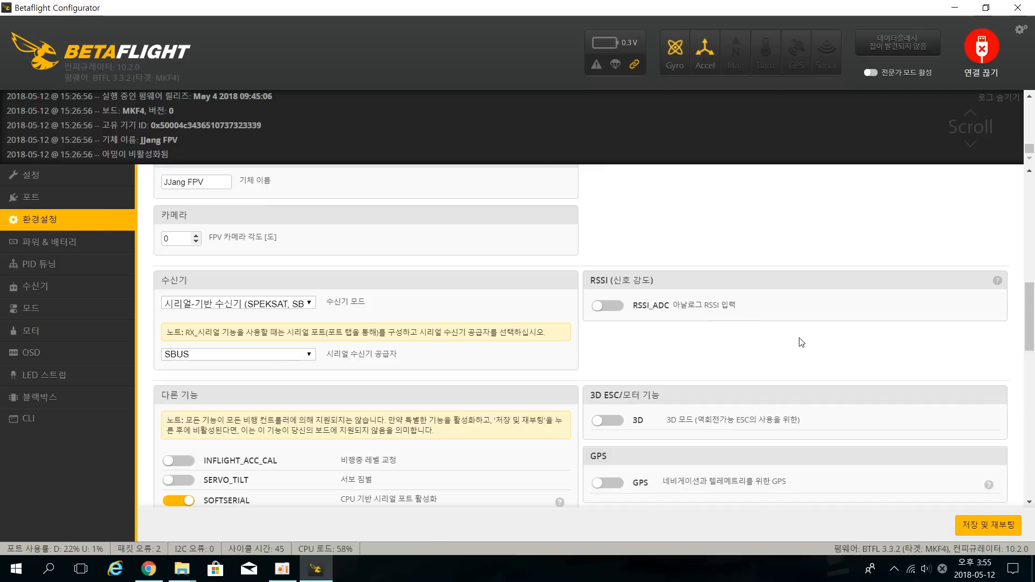
pyautogui.scroll(-6, 793, 354)
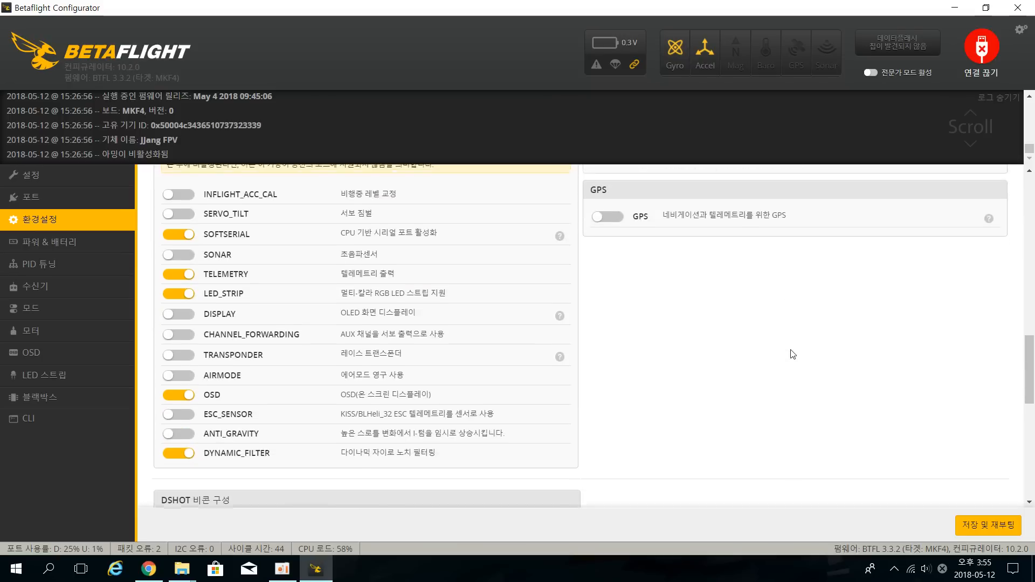
pyautogui.scroll(3, 794, 354)
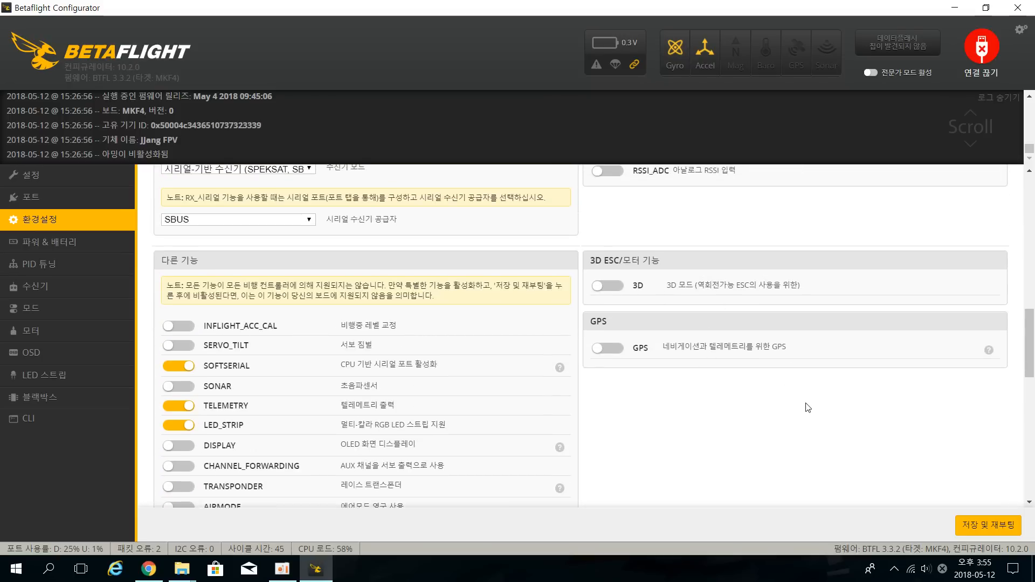
pyautogui.scroll(-4, 809, 413)
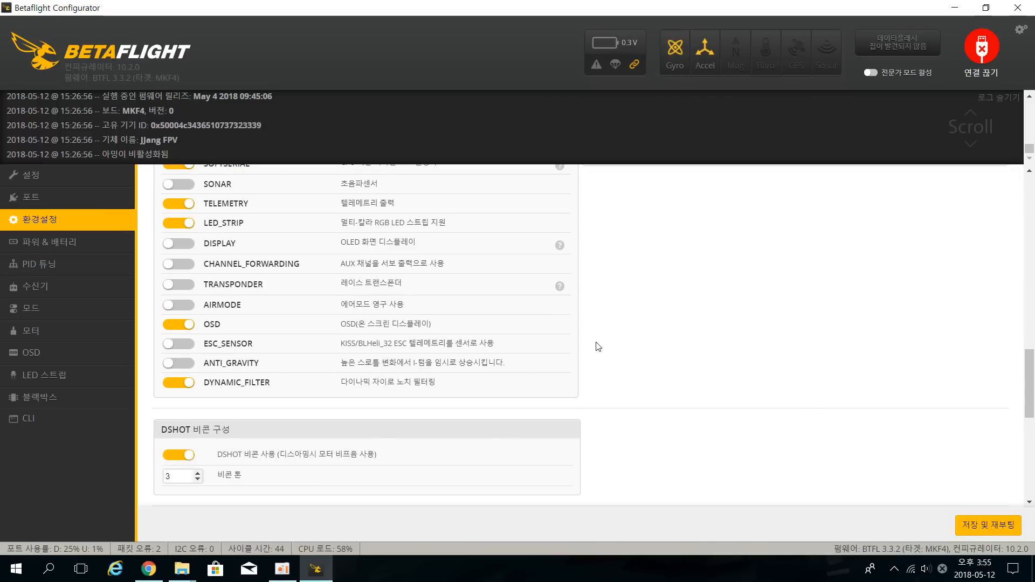
# Open the power and battery settings and check the voltage meter source options, keeping the onboard ADC
pyautogui.click(101, 247)
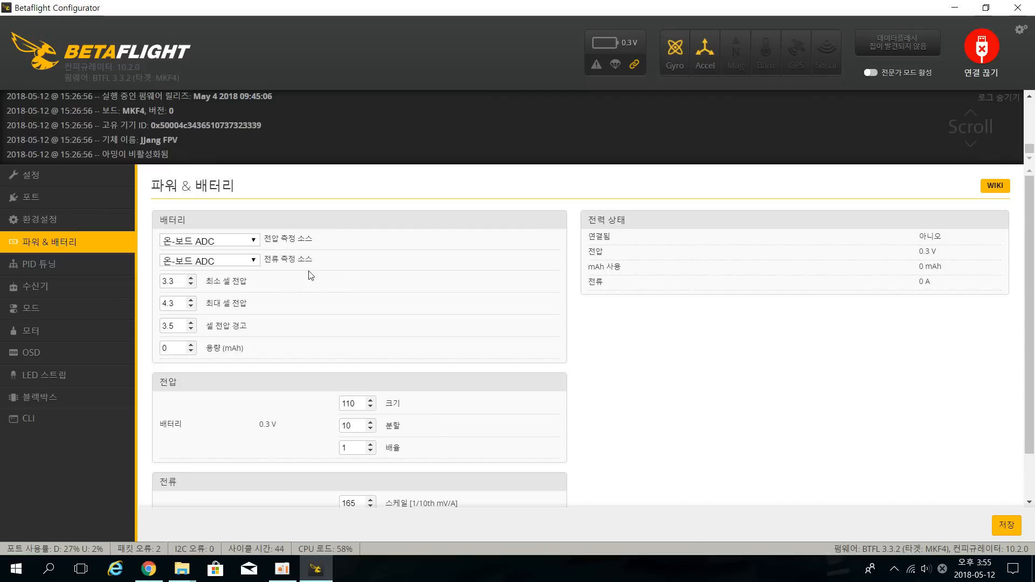
pyautogui.click(253, 241)
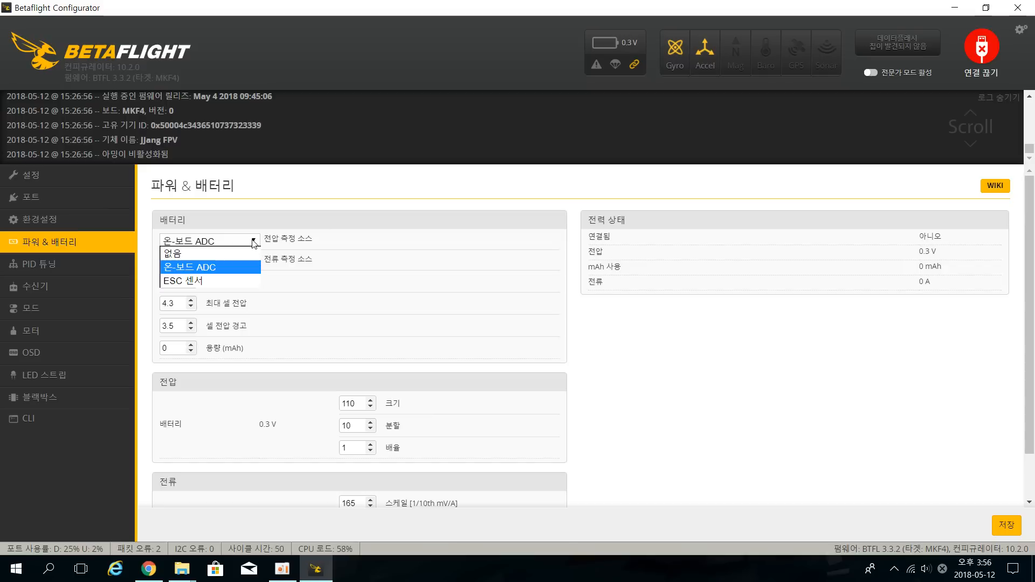
pyautogui.click(246, 272)
pyautogui.click(240, 241)
pyautogui.click(241, 272)
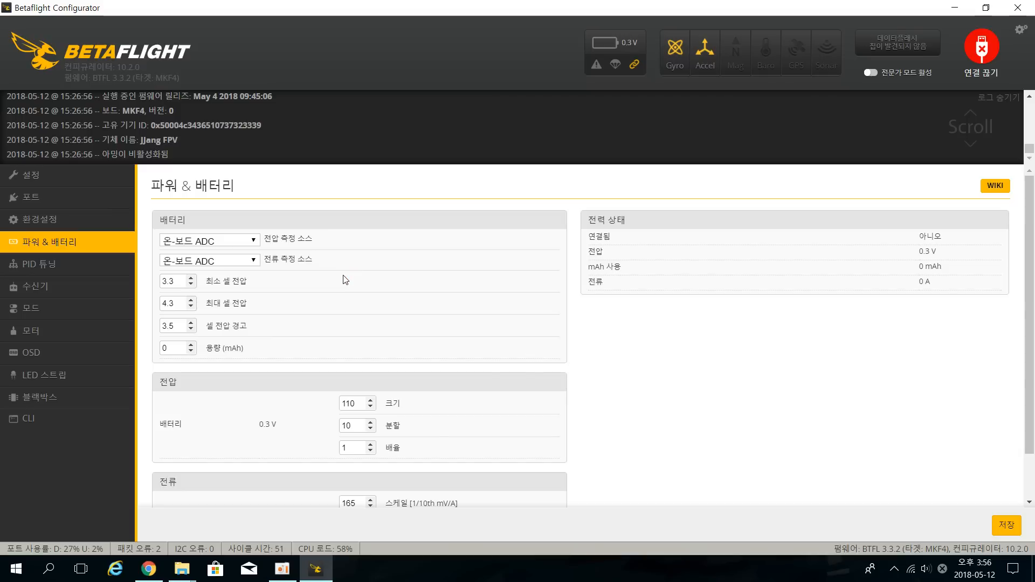
pyautogui.click(235, 255)
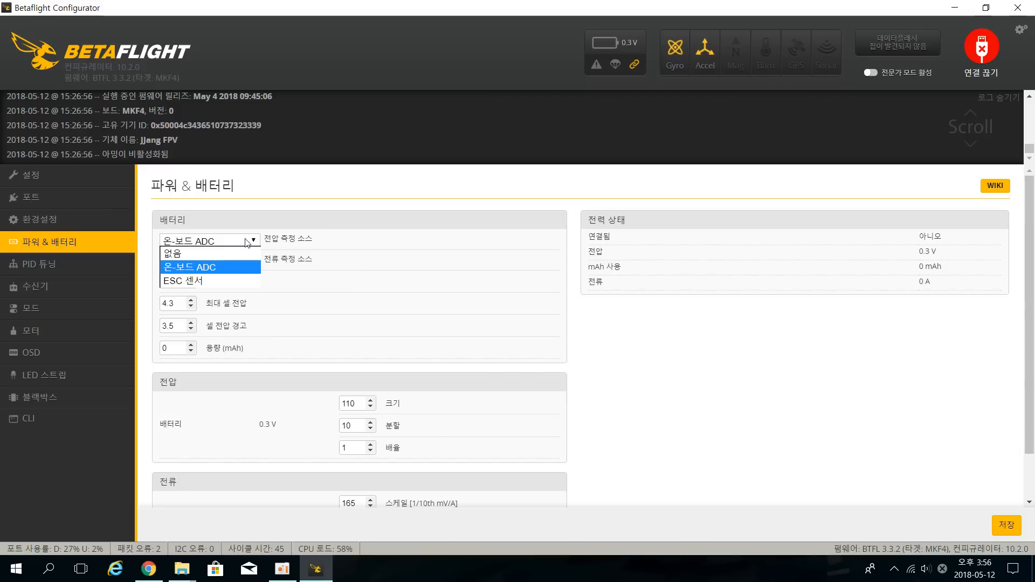
pyautogui.click(239, 272)
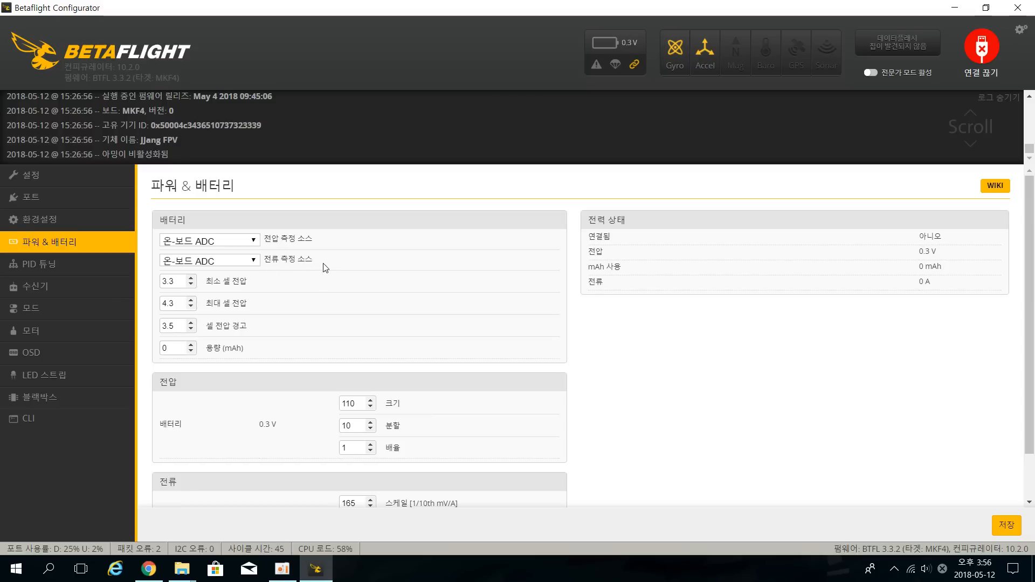
# Try the ESC sensor as the current meter source and restore the onboard ADC
pyautogui.click(253, 261)
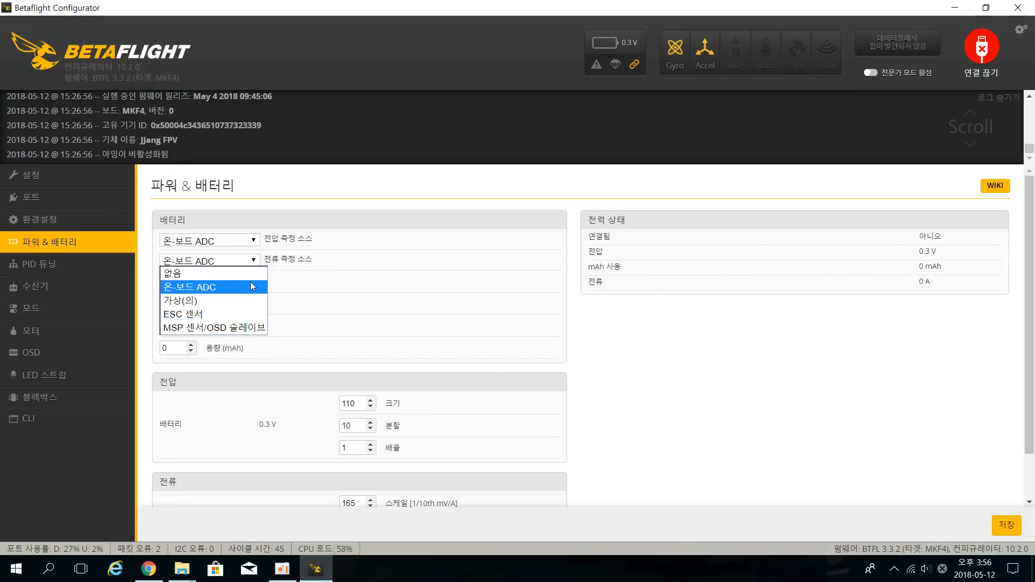
pyautogui.click(244, 313)
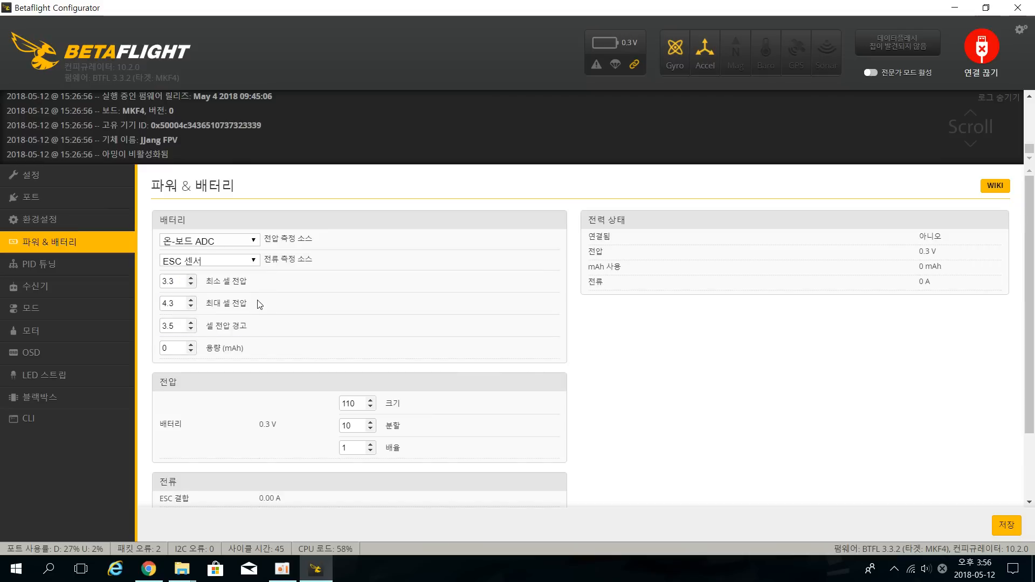
pyautogui.click(252, 261)
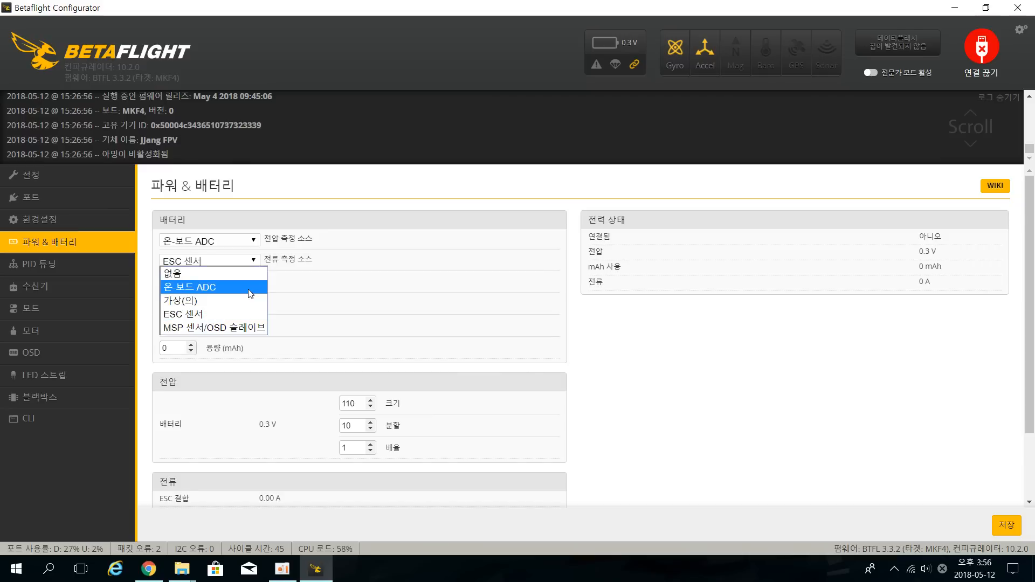
pyautogui.click(237, 287)
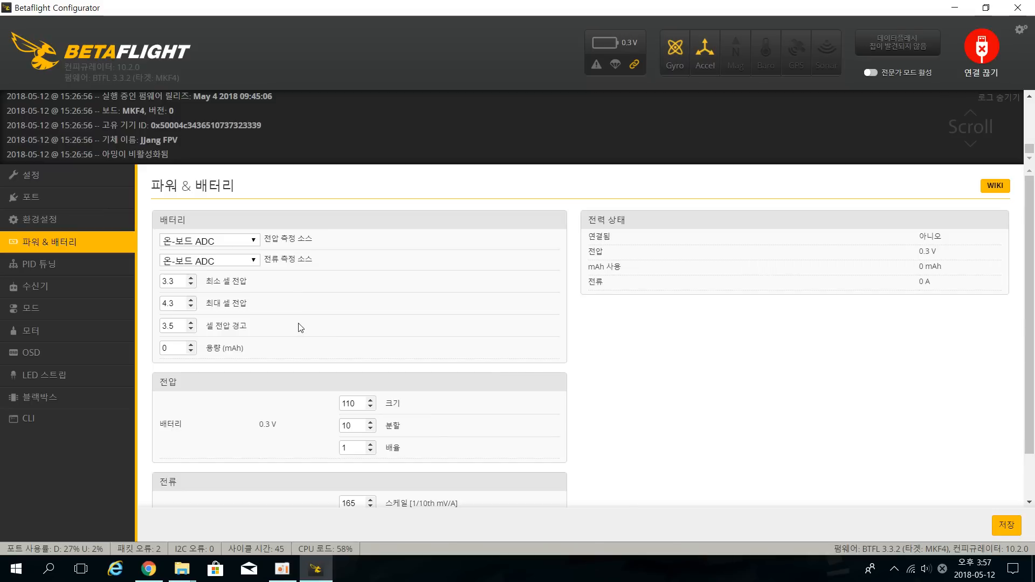
# Check the F405-STD board page in Chrome and, back in Betaflight Configurator, review the current meter source options and the voltage and current calibration
pyautogui.click(149, 568)
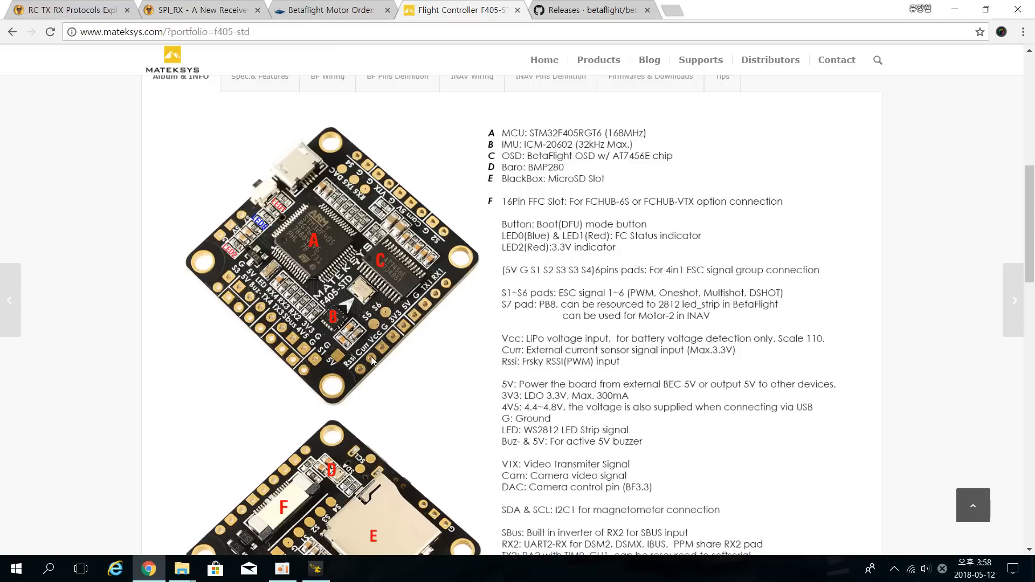
pyautogui.click(317, 570)
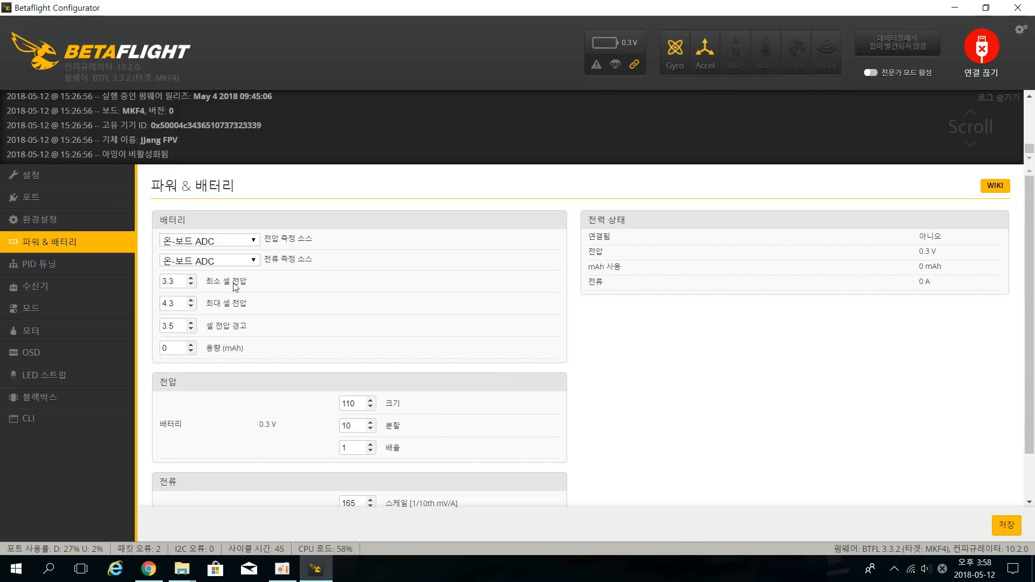
pyautogui.click(254, 261)
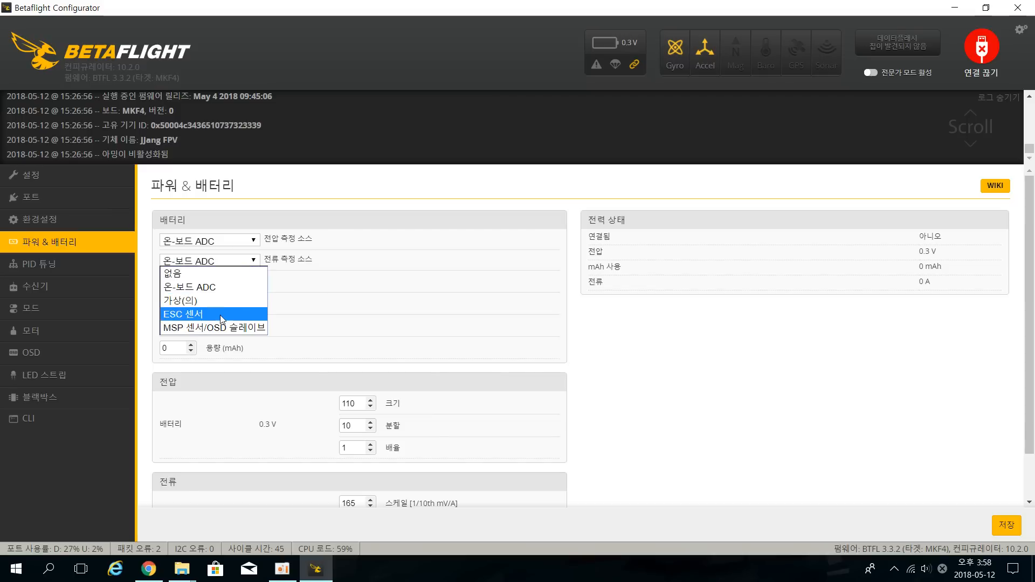
pyautogui.click(244, 287)
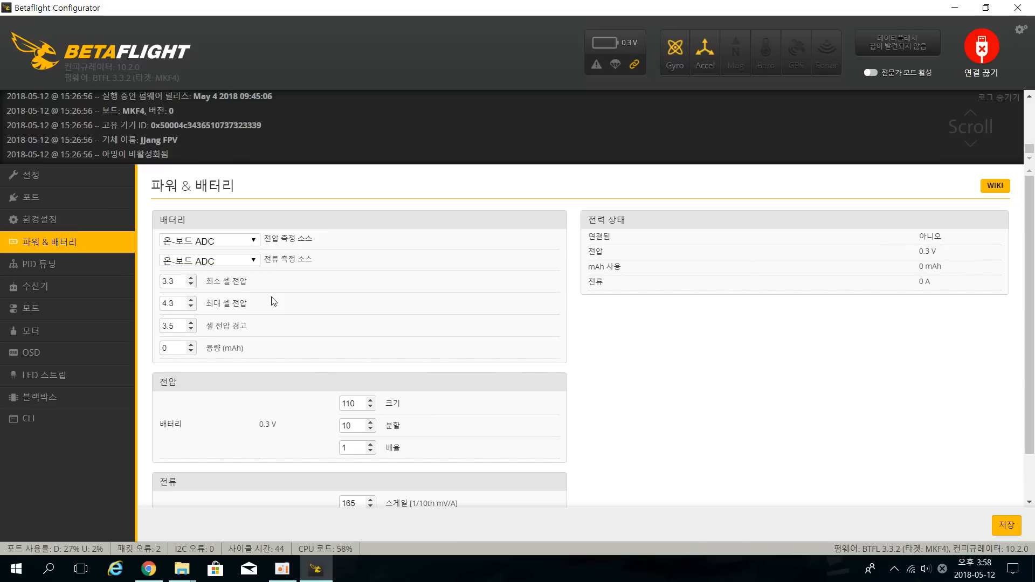
pyautogui.scroll(-1, 507, 351)
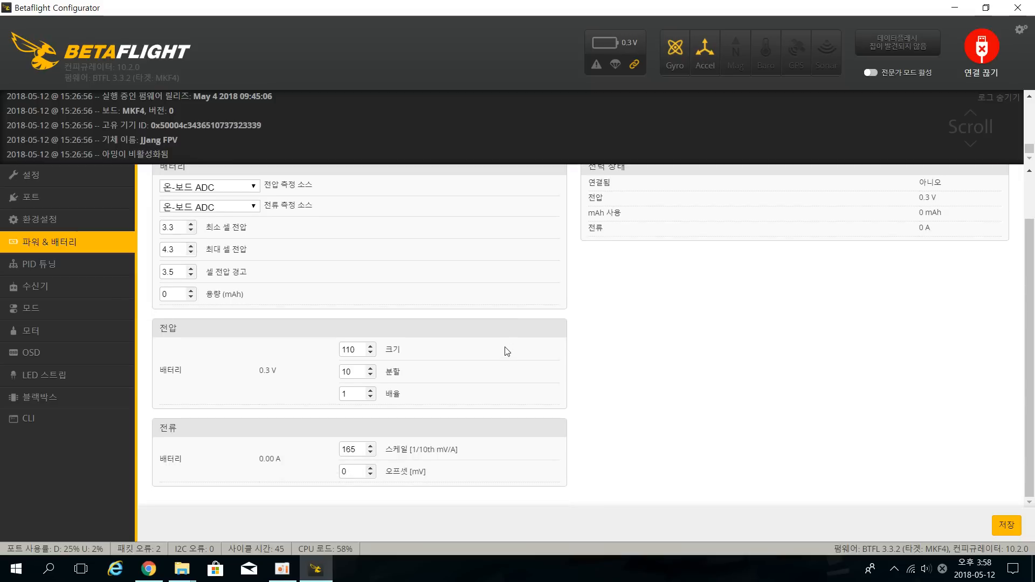
pyautogui.scroll(1, 507, 352)
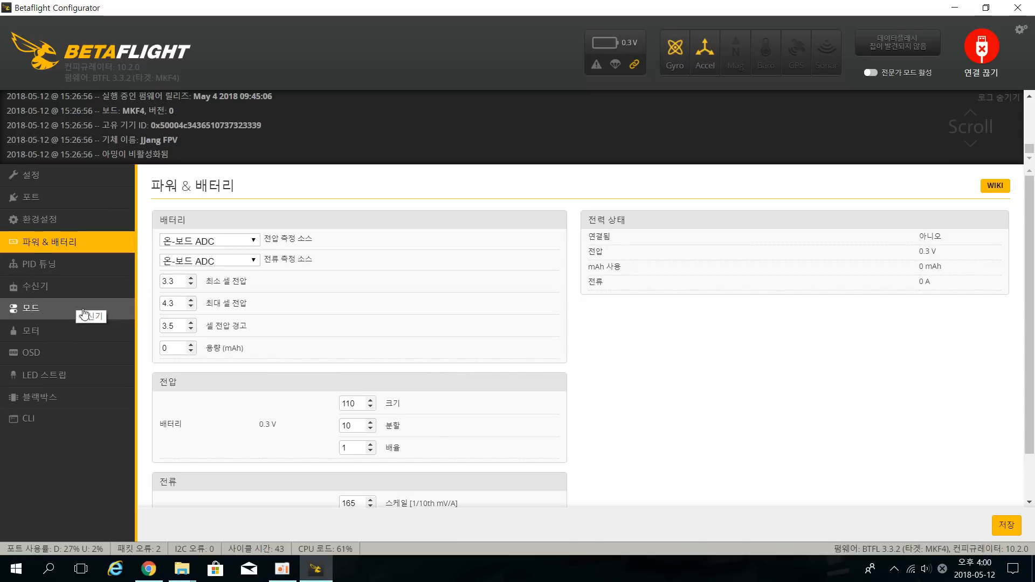
# Open the receiver settings and look over the channel bars, model preview and signal graph
pyautogui.click(89, 290)
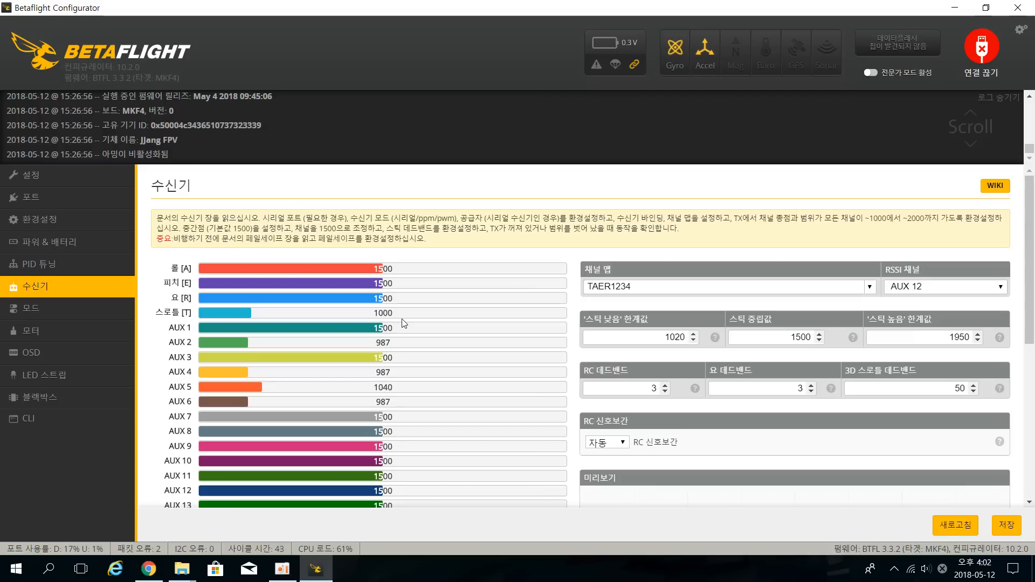
pyautogui.scroll(-6, 529, 402)
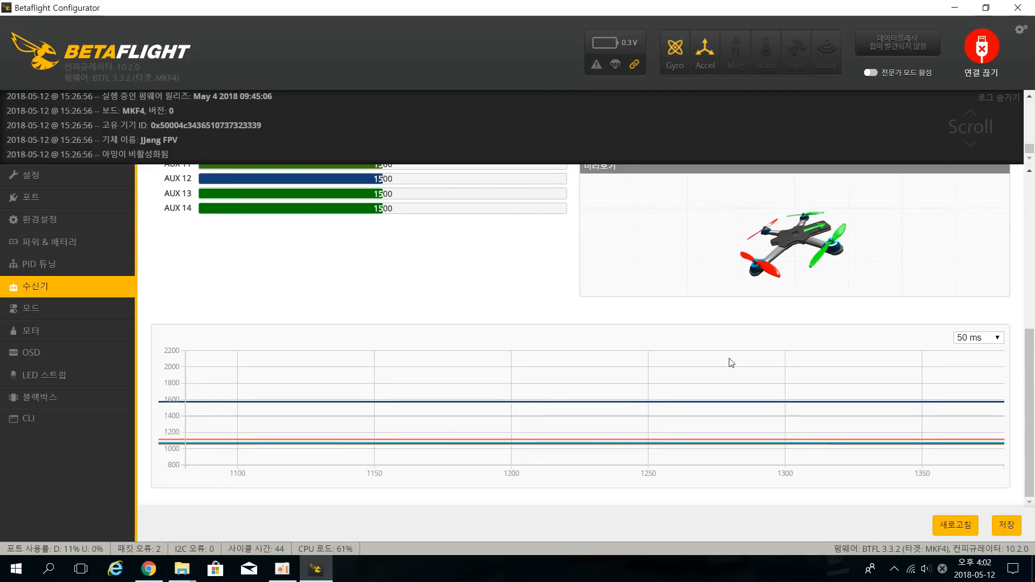
pyautogui.scroll(4, 723, 363)
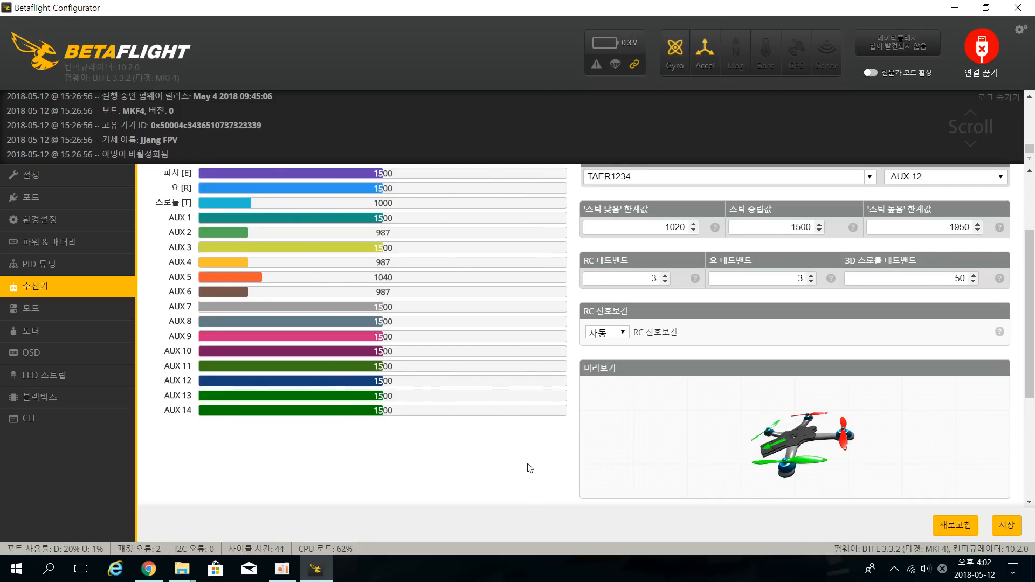
pyautogui.scroll(2, 529, 469)
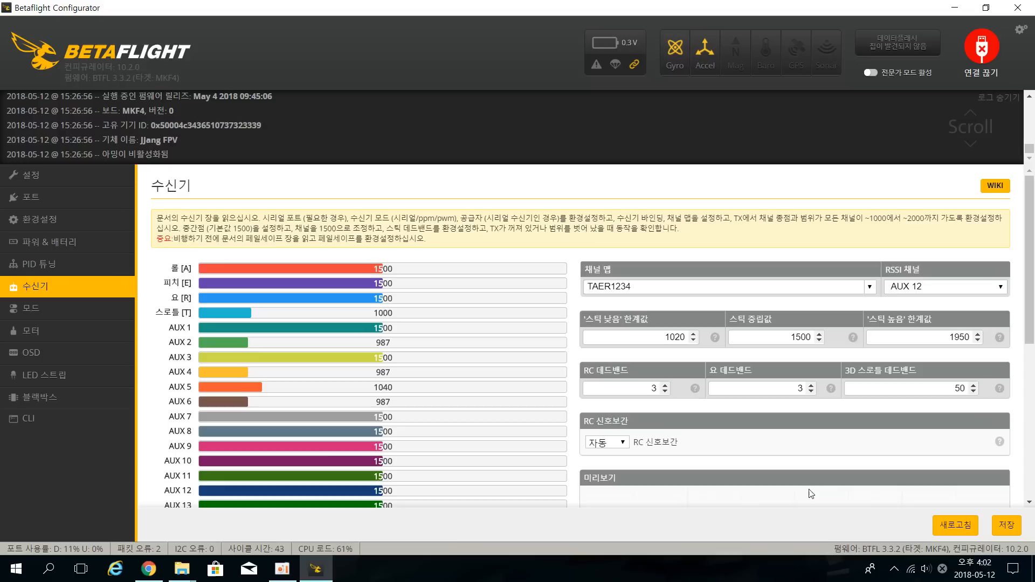
pyautogui.scroll(-1, 815, 492)
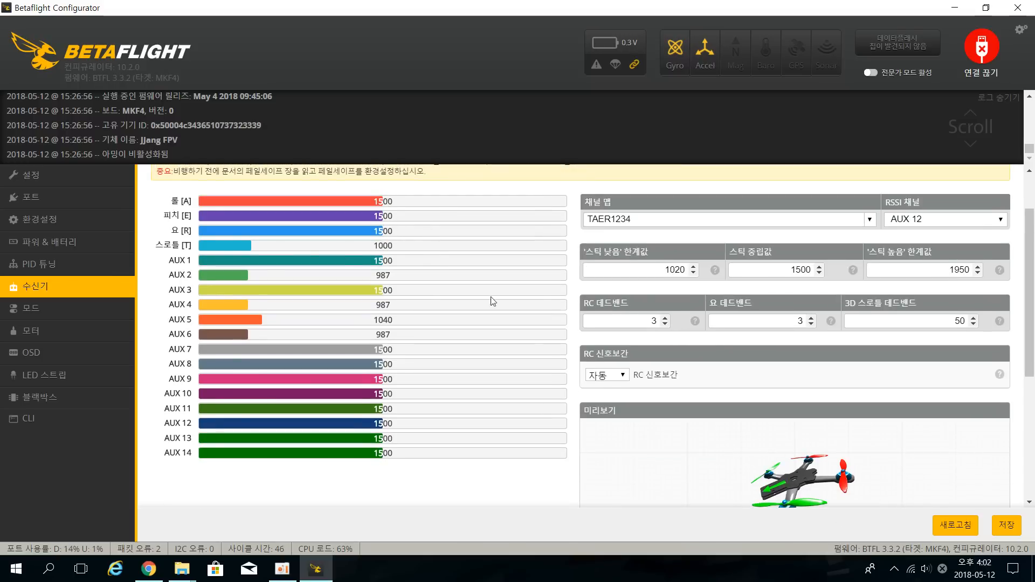
pyautogui.scroll(1, 543, 330)
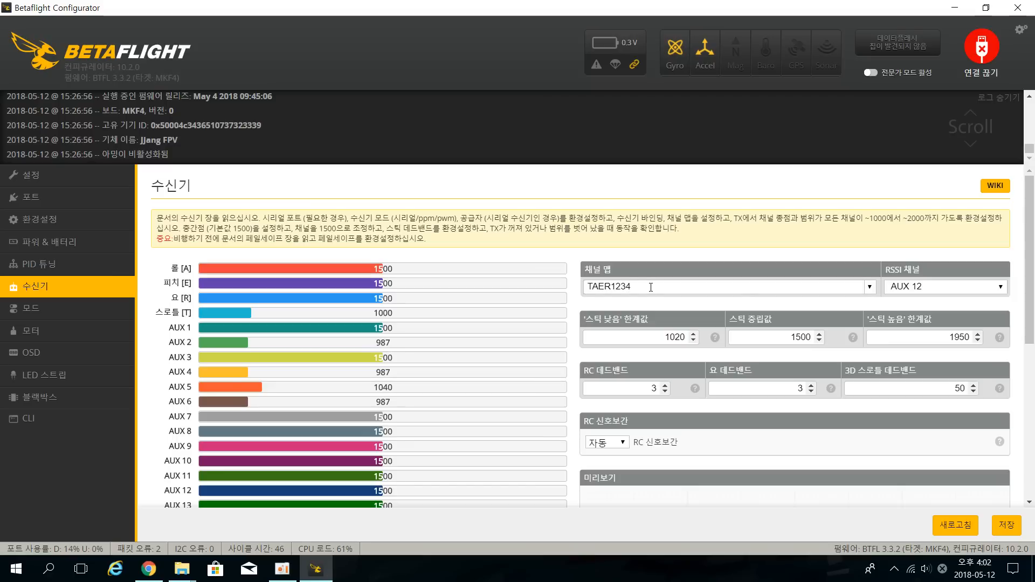
# Try editing the channel map by hand to TEAR1234 and restore it to TAER1234
pyautogui.click(591, 288)
pyautogui.click(587, 290)
pyautogui.press('Left')
pyautogui.press('Left')
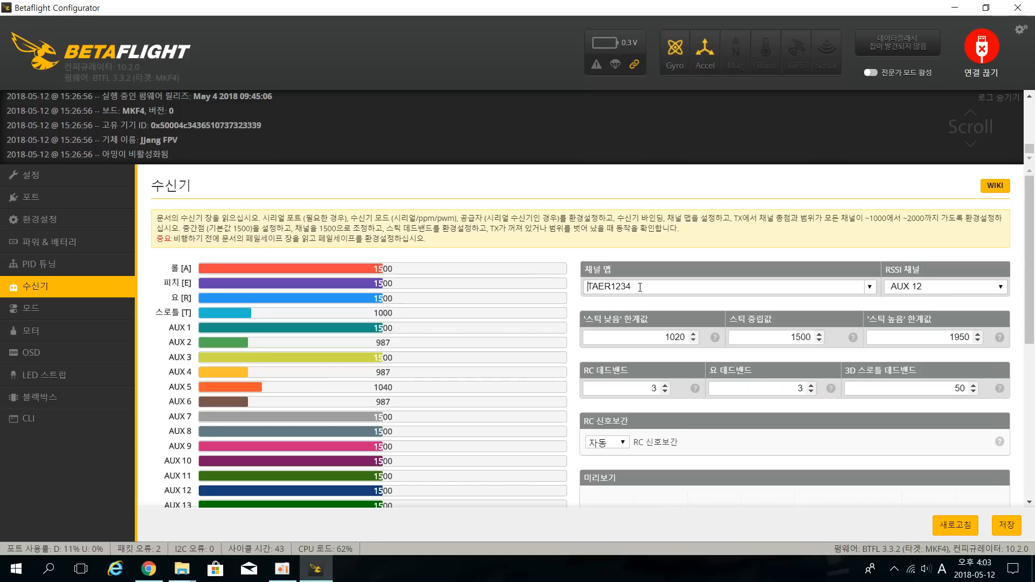
pyautogui.hotkey('shift', 'Right')
pyautogui.hotkey('shift', 'Right')
pyautogui.write('e')
pyautogui.press('BackSpace')
pyautogui.press('Hangul')
pyautogui.write('ㅁㄷ')
pyautogui.press('BackSpace')
pyautogui.press('BackSpace')
pyautogui.press('Hangul')
pyautogui.write('EA')
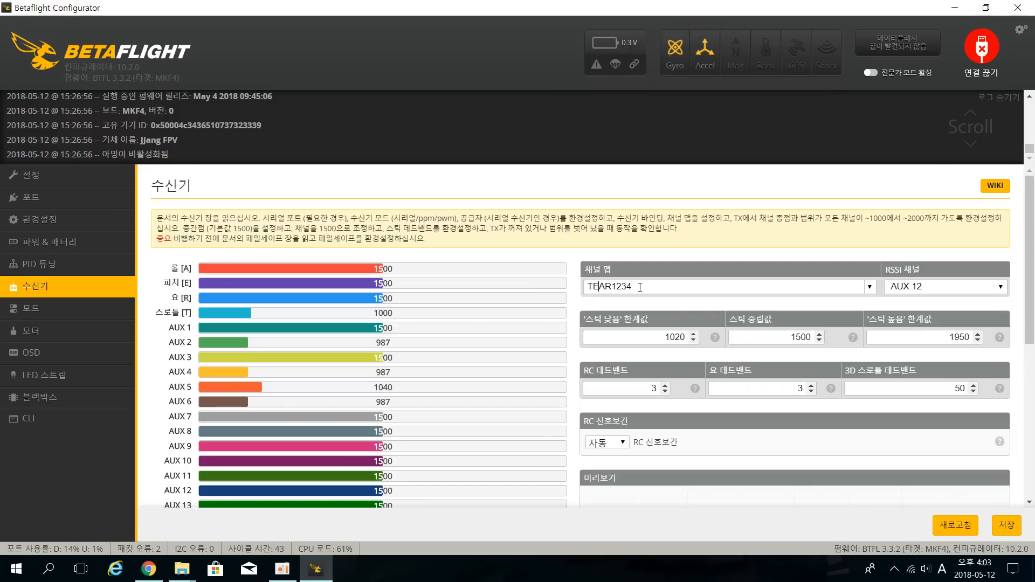
pyautogui.press('Left')
pyautogui.press('Left')
pyautogui.press('Left')
pyautogui.press('BackSpace')
pyautogui.write('E')
# Try the FrSky / Futaba / Hitec channel map preset and switch back to Spektrum / Graupner / JR
pyautogui.click(871, 286)
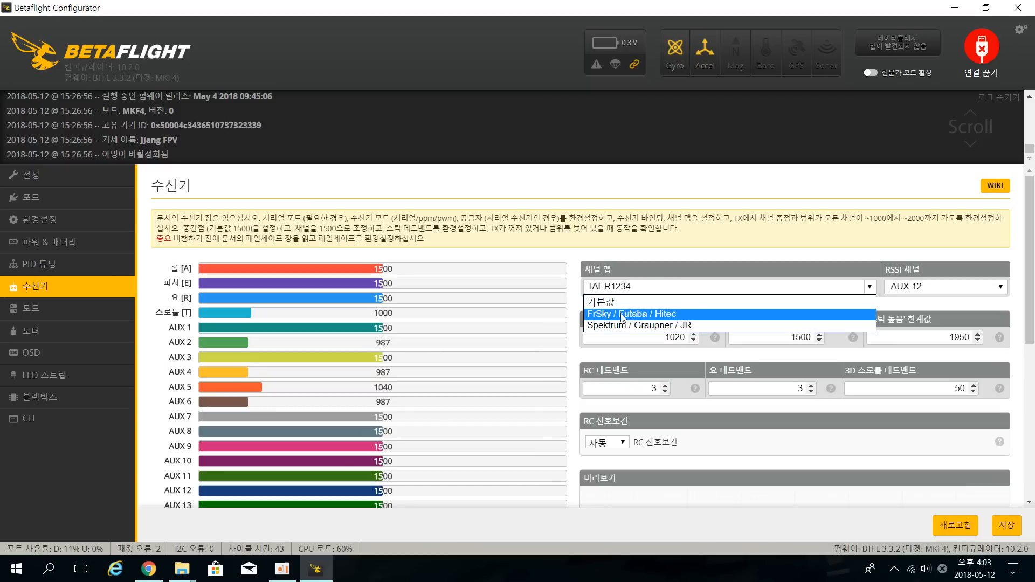
pyautogui.click(656, 316)
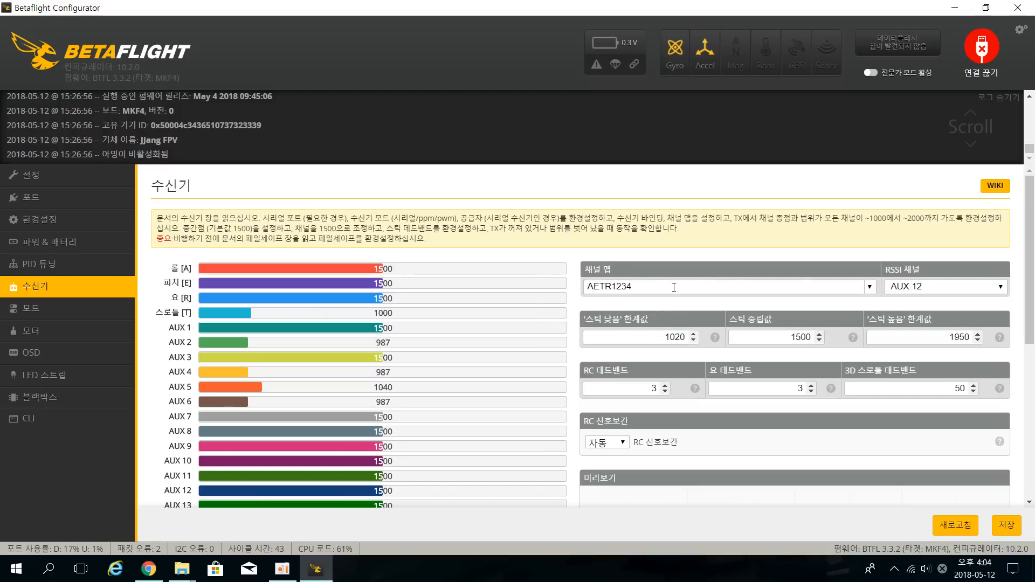
pyautogui.click(868, 288)
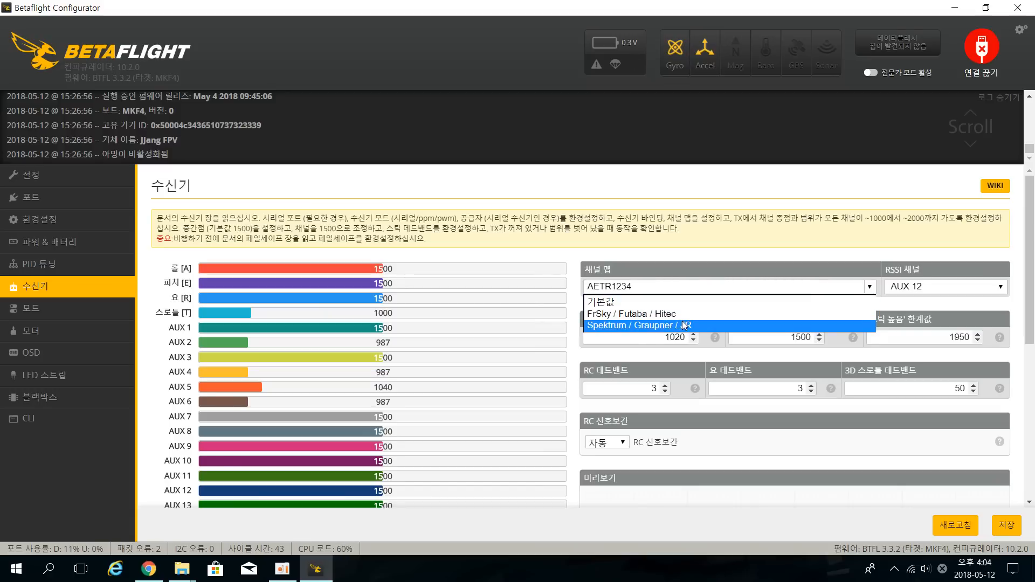
pyautogui.click(642, 325)
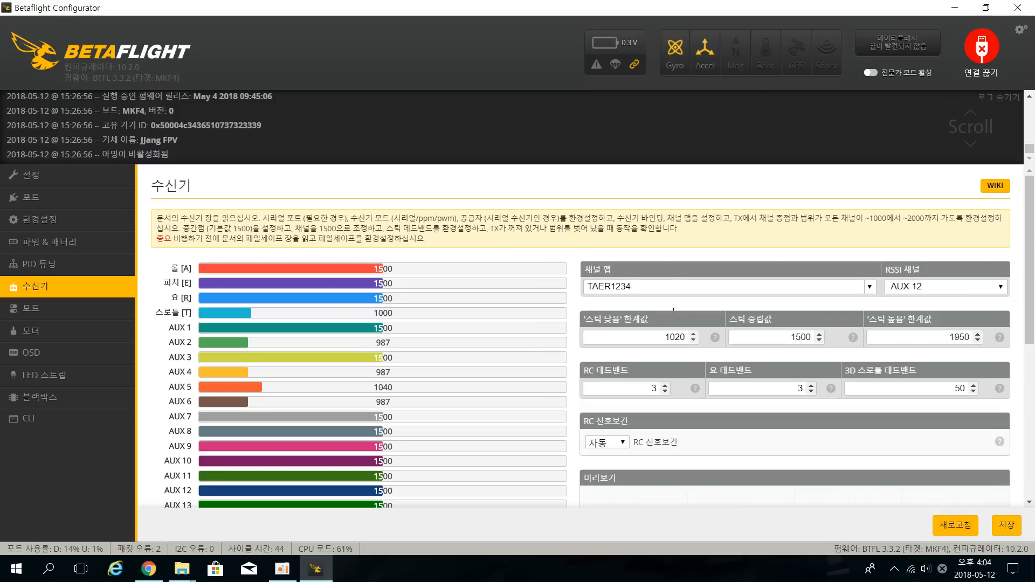
pyautogui.click(870, 287)
pyautogui.click(685, 326)
# Review the receiver's stick limits, deadbands, RC interpolation, model preview and signal graph
pyautogui.scroll(-3, 826, 308)
pyautogui.scroll(2, 831, 318)
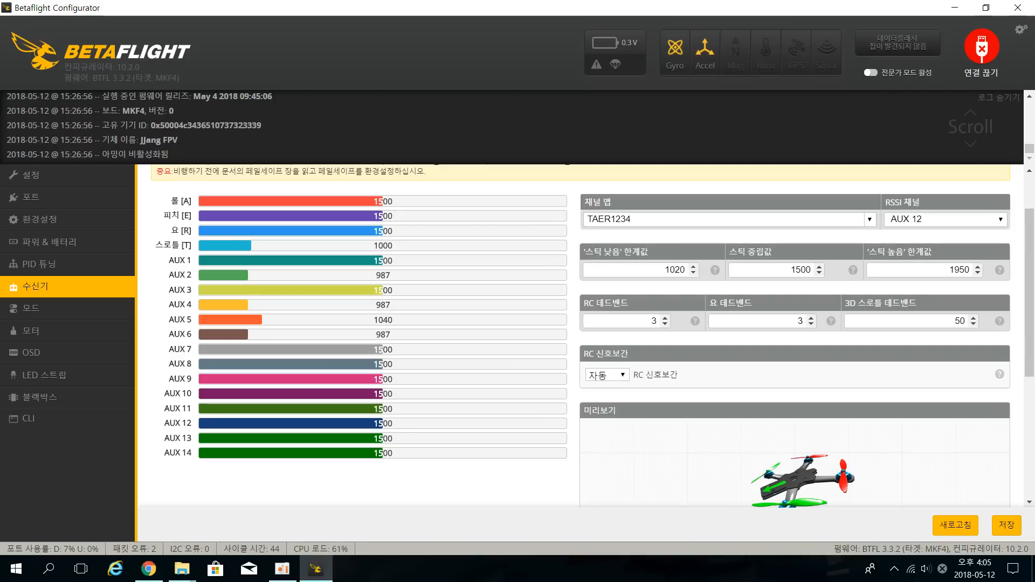
pyautogui.moveTo(714, 274)
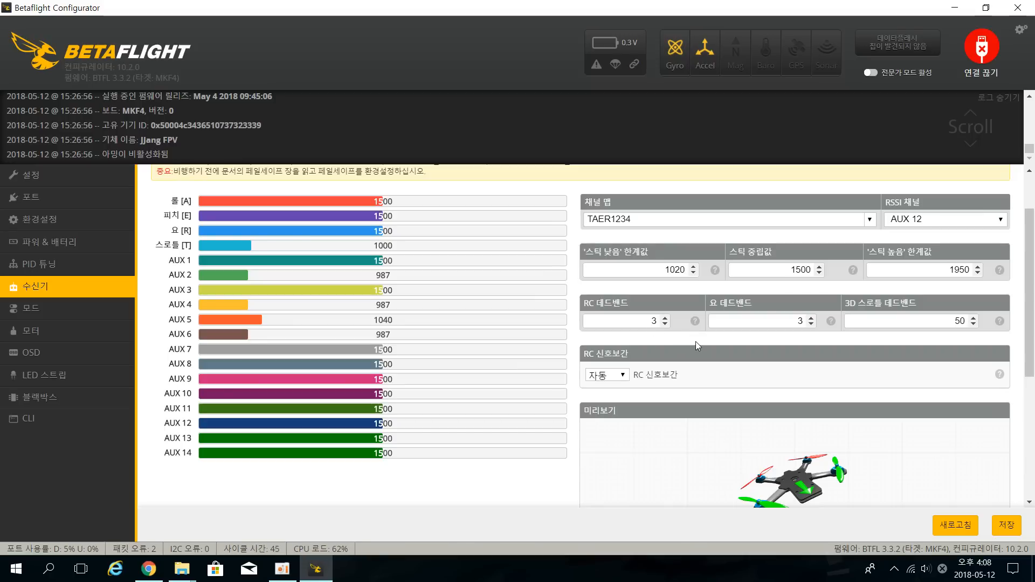
pyautogui.scroll(-4, 696, 341)
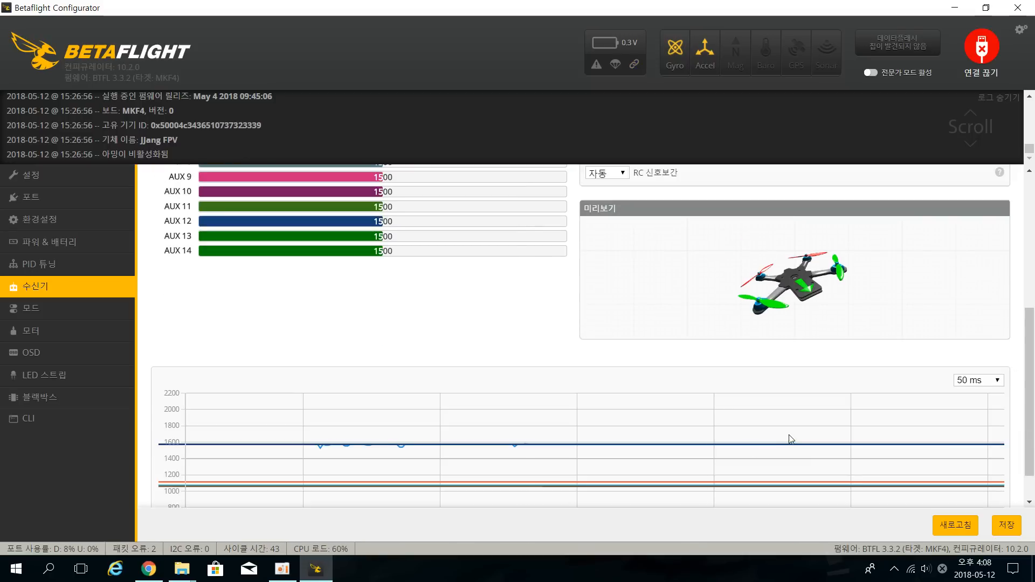
pyautogui.scroll(5, 791, 441)
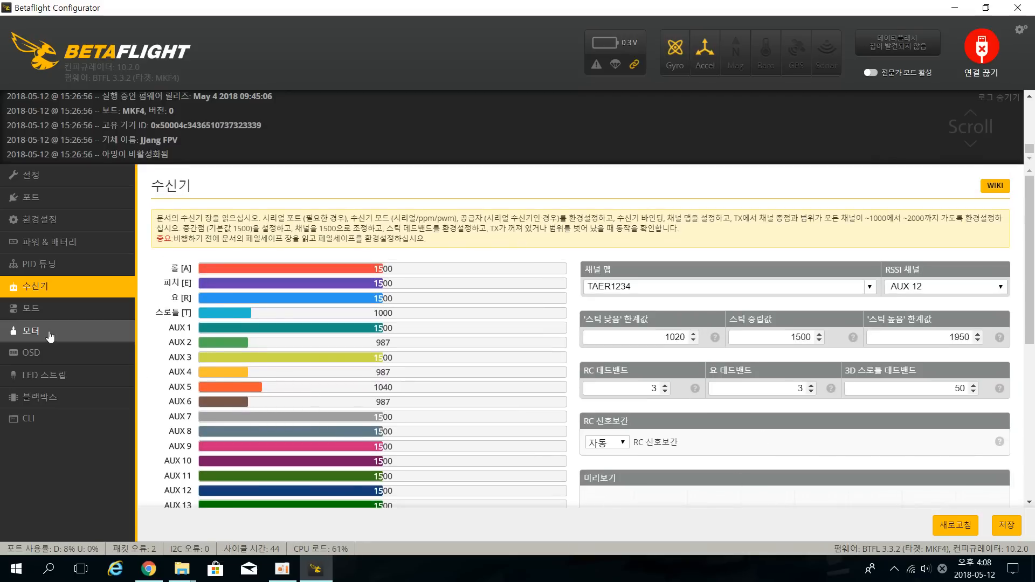
# Look at the configured flight modes and return to the receiver page to check the AUX channels
pyautogui.click(74, 314)
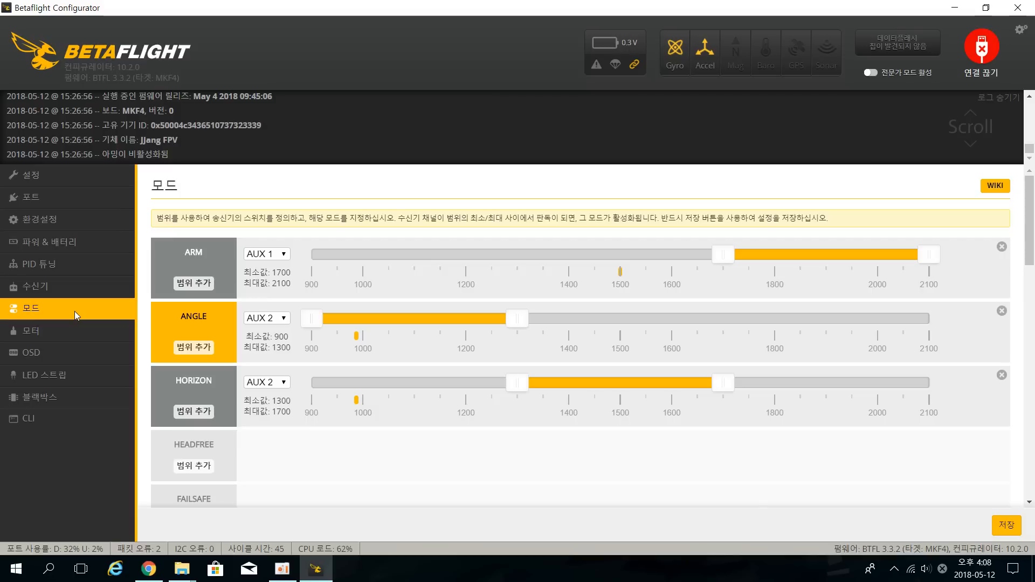
pyautogui.click(57, 288)
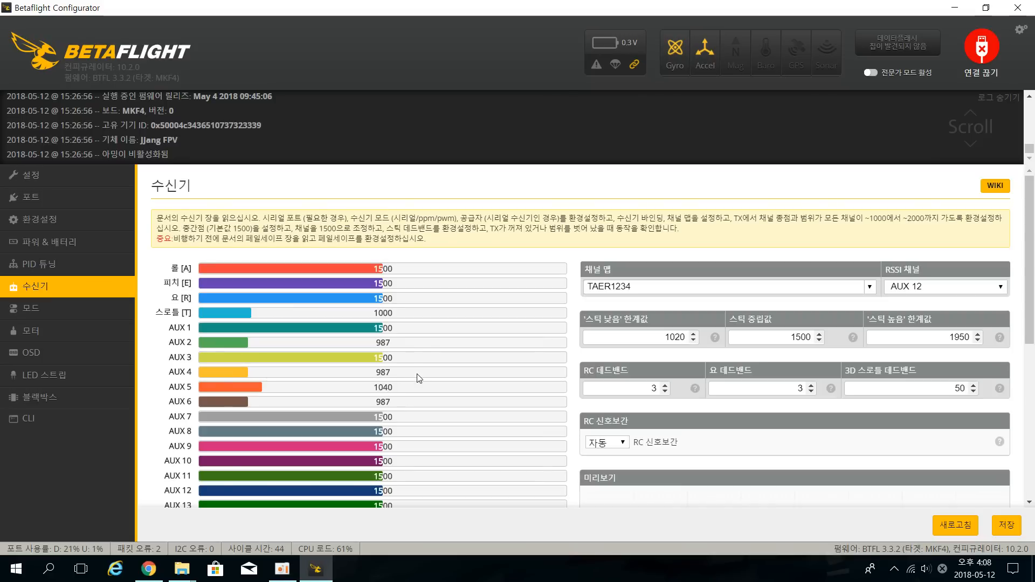
pyautogui.scroll(-3, 417, 374)
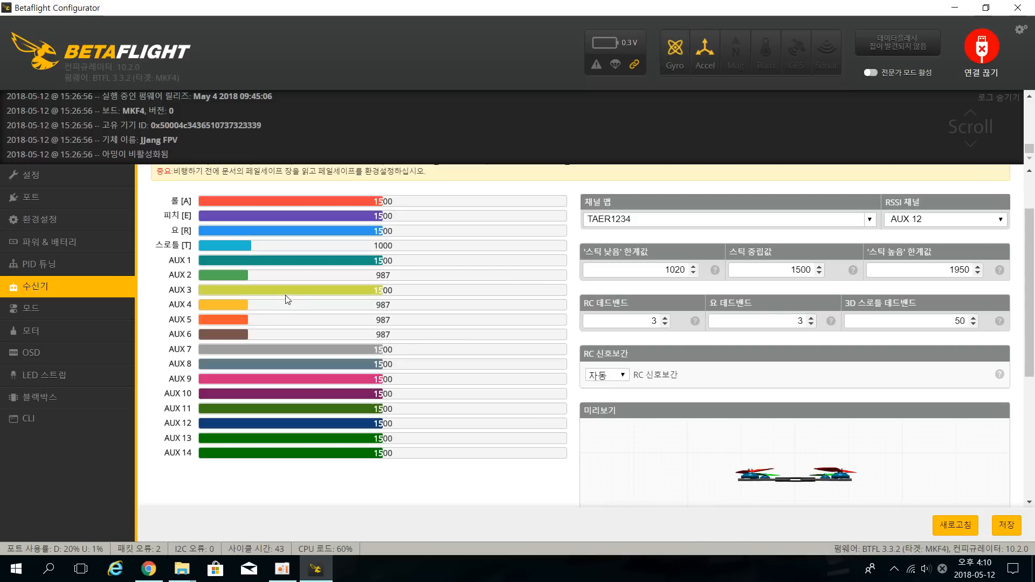
# Open the modes page and try an ARM range of 900 to 1300, restoring it to 1700 to 2100
pyautogui.click(58, 311)
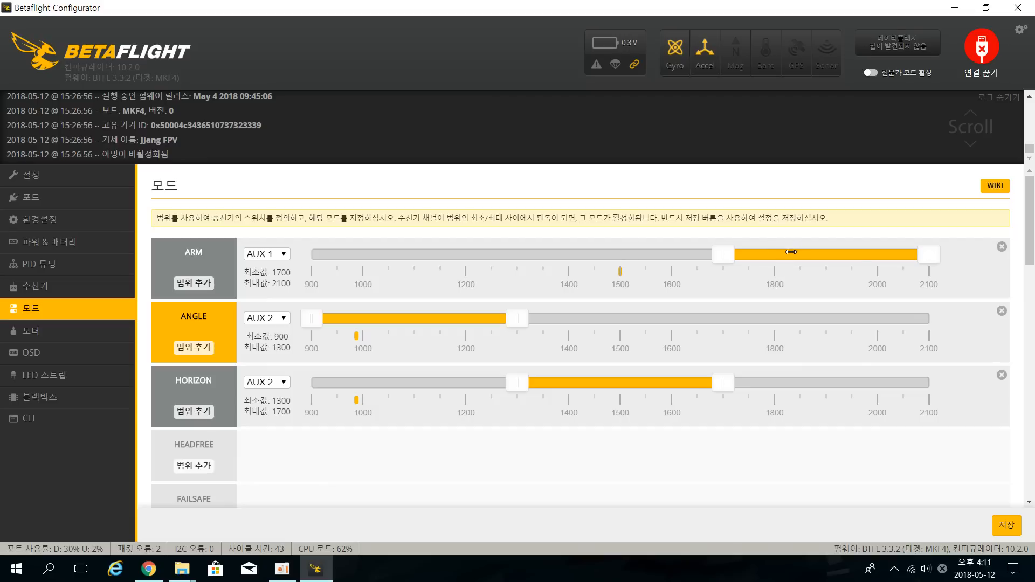
pyautogui.moveTo(790, 249); pyautogui.dragTo(321, 275)
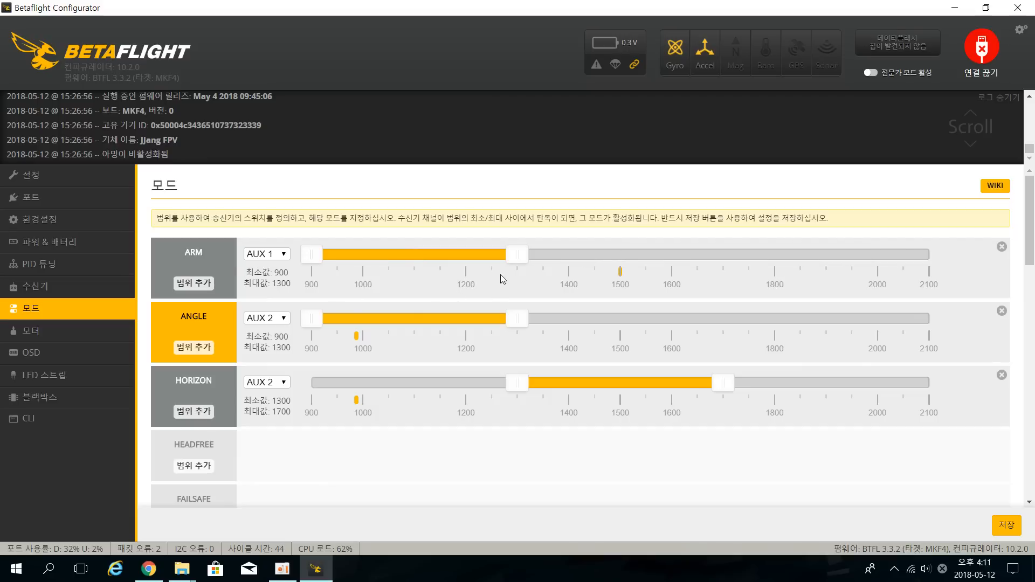
pyautogui.moveTo(491, 258); pyautogui.dragTo(931, 265)
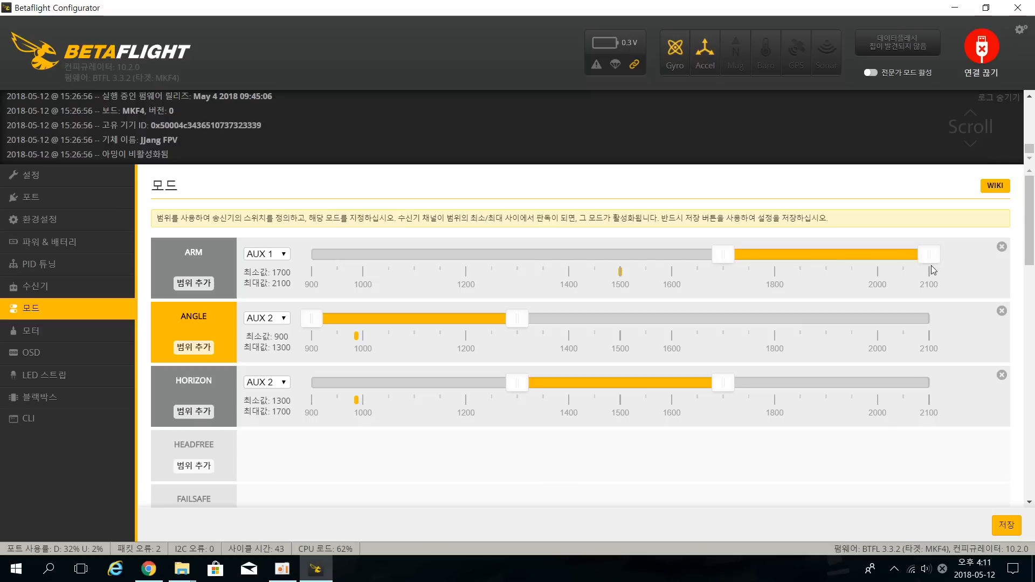
# Remove the ARM range and add a new one on AUX 1 from 1700 to 2100
pyautogui.click(1002, 246)
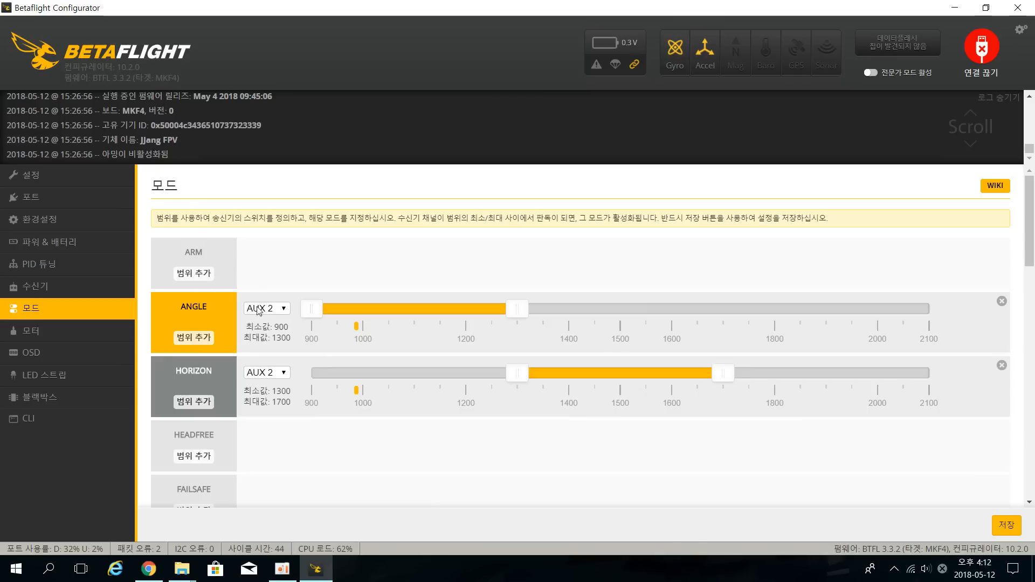
pyautogui.click(204, 275)
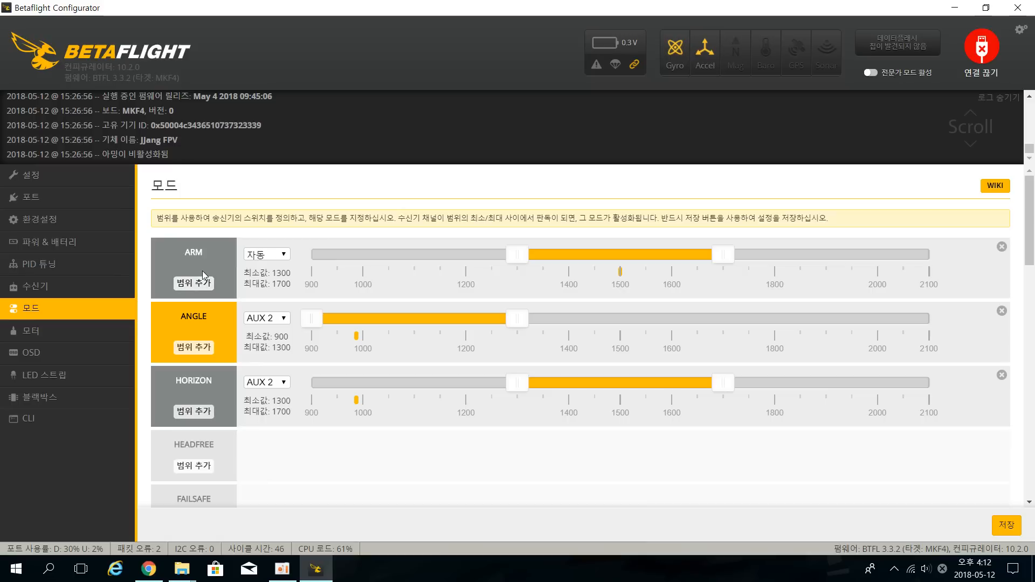
pyautogui.click(284, 255)
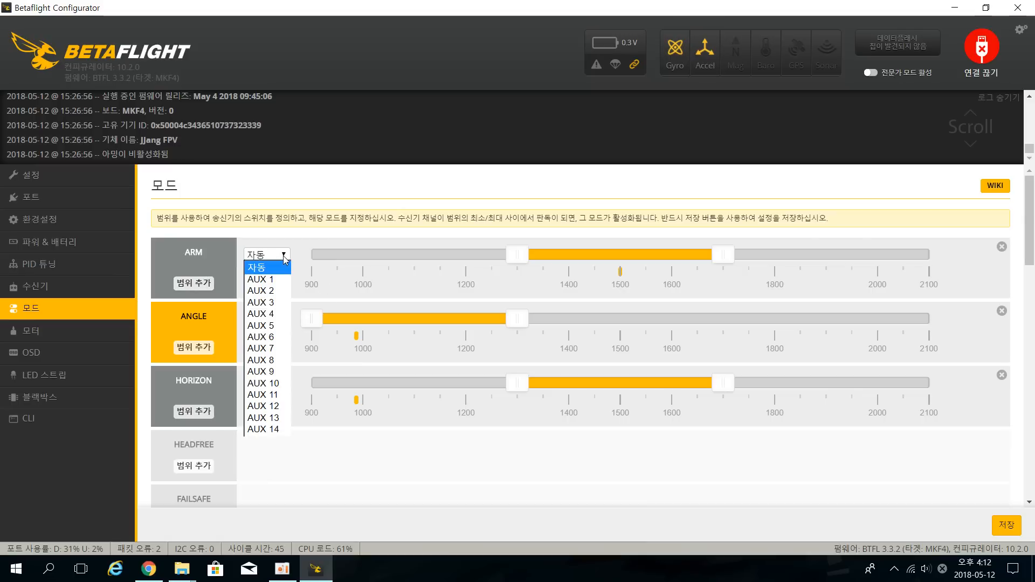
pyautogui.click(280, 284)
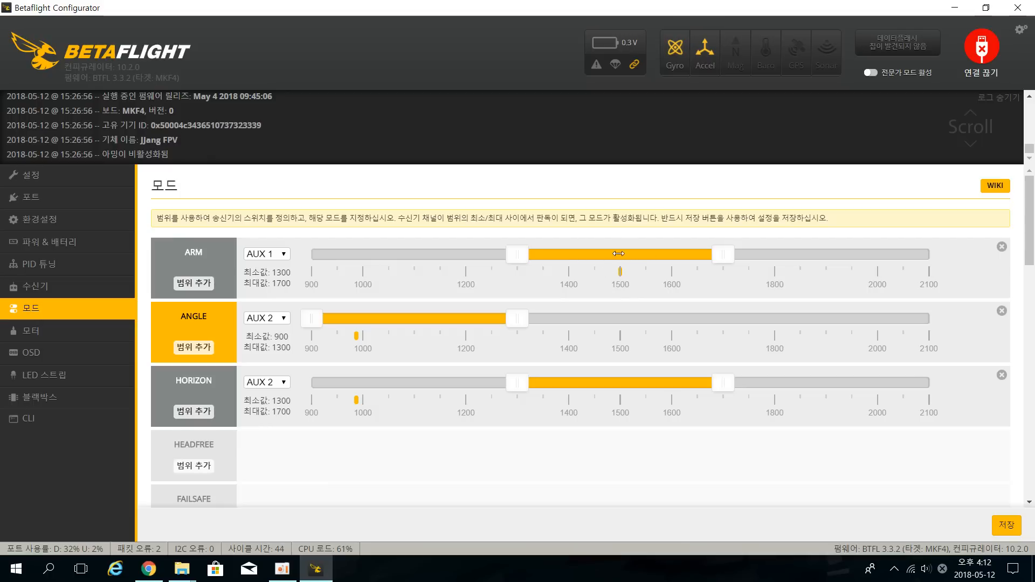
pyautogui.moveTo(625, 254); pyautogui.dragTo(933, 254)
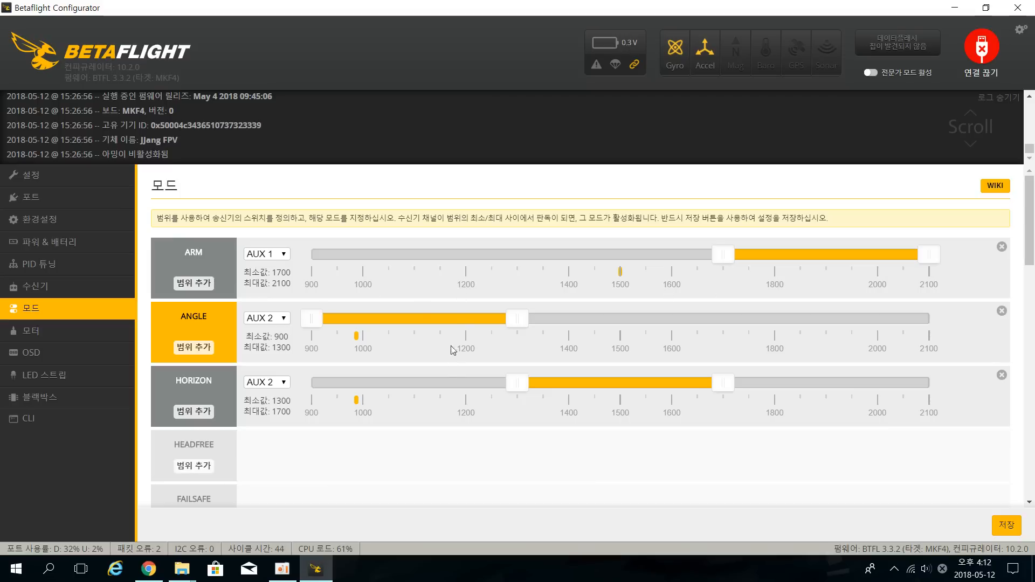
# Delete the existing ANGLE and HORIZON ranges from the modes page
pyautogui.scroll(-2, 449, 367)
pyautogui.scroll(1, 449, 367)
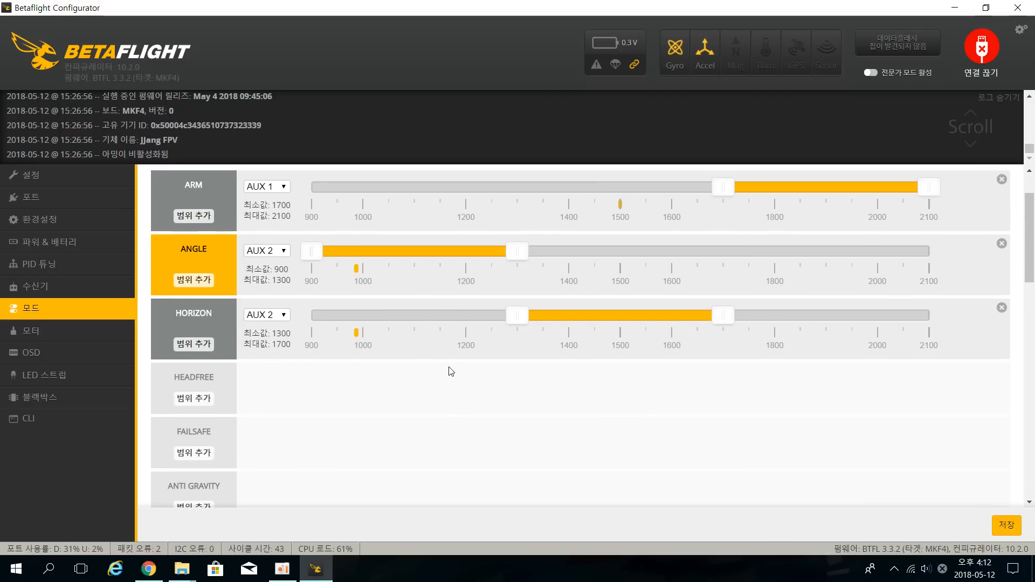
pyautogui.click(1002, 244)
pyautogui.click(1001, 297)
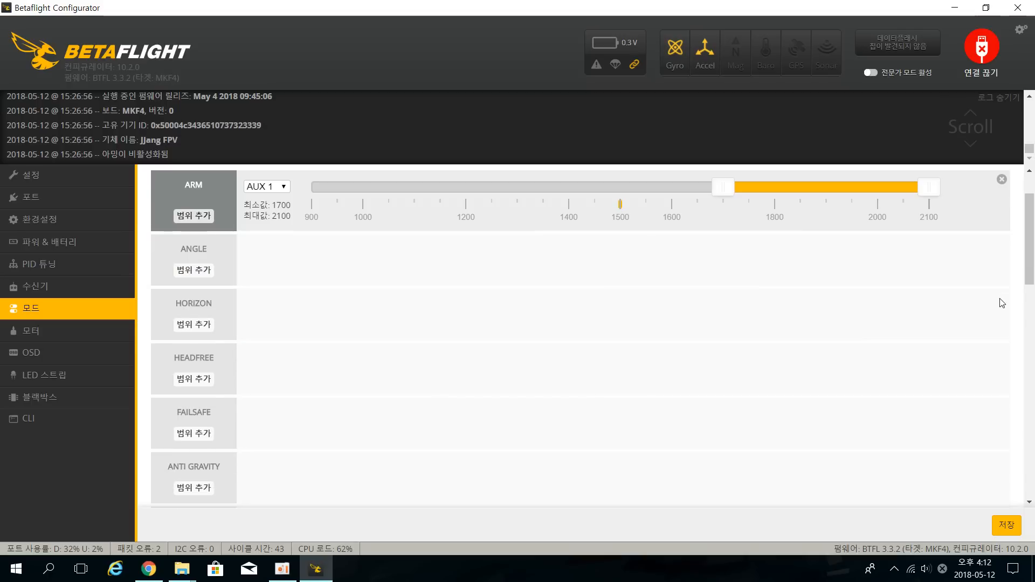
# Add an ANGLE range on AUX 2 covering 900 to 1300
pyautogui.click(206, 272)
pyautogui.click(276, 251)
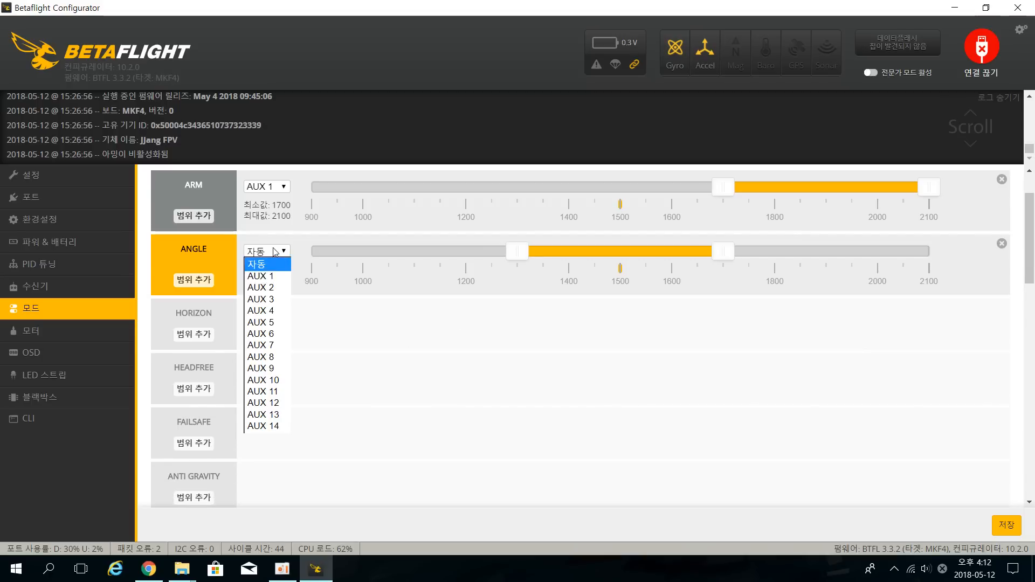
pyautogui.click(276, 294)
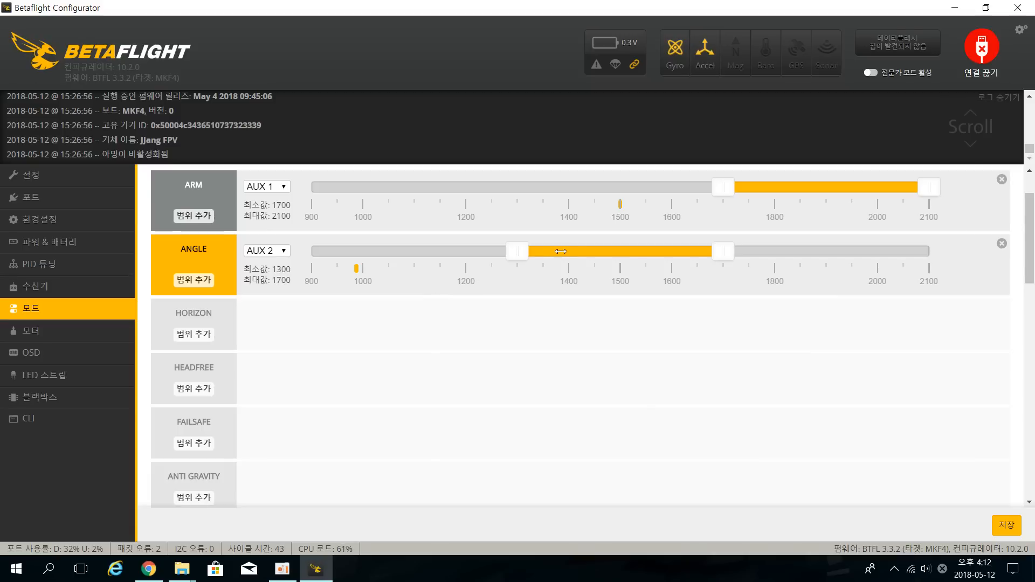
pyautogui.moveTo(561, 253); pyautogui.dragTo(253, 288)
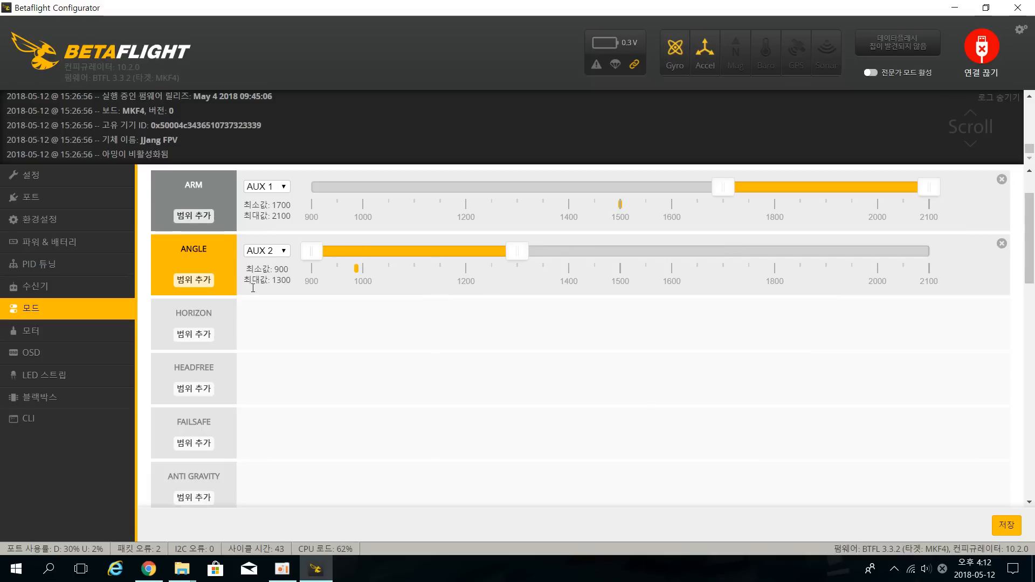
# Add a HORIZON range on AUX 2 covering 1300 to 1700
pyautogui.click(203, 335)
pyautogui.click(280, 317)
pyautogui.click(269, 357)
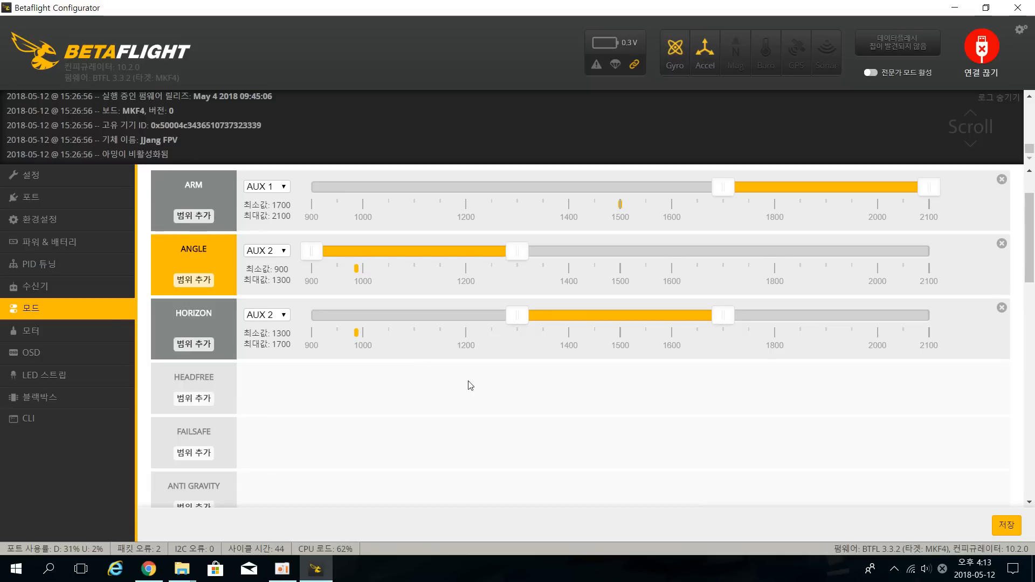
# Review the remaining mode assignments, including BEEPER, AIR MODE and FLIP OVER AFTER CRASH
pyautogui.scroll(-5, 467, 383)
pyautogui.scroll(-1, 470, 386)
pyautogui.scroll(1, 471, 386)
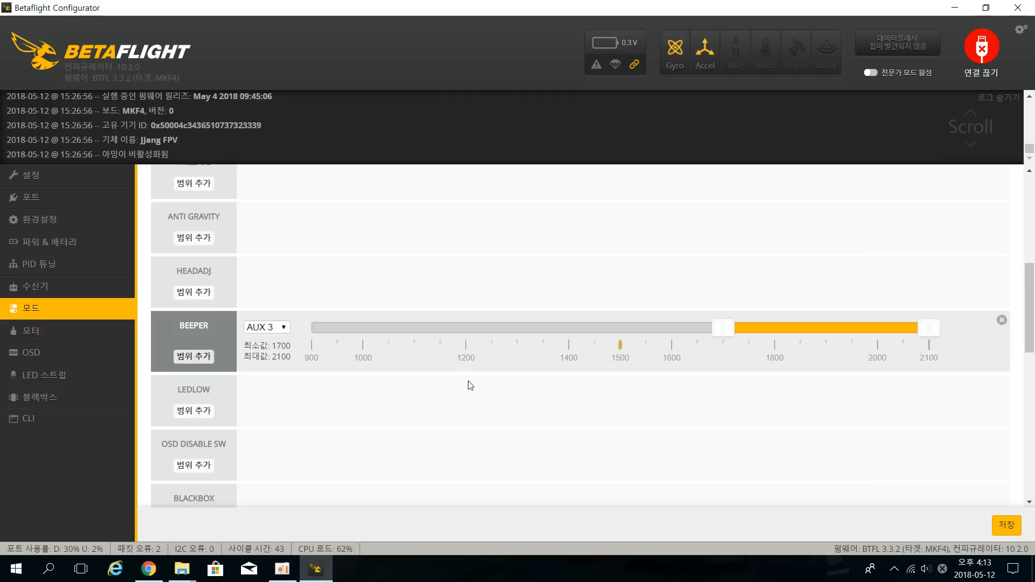
pyautogui.scroll(-1, 471, 385)
pyautogui.scroll(-4, 471, 385)
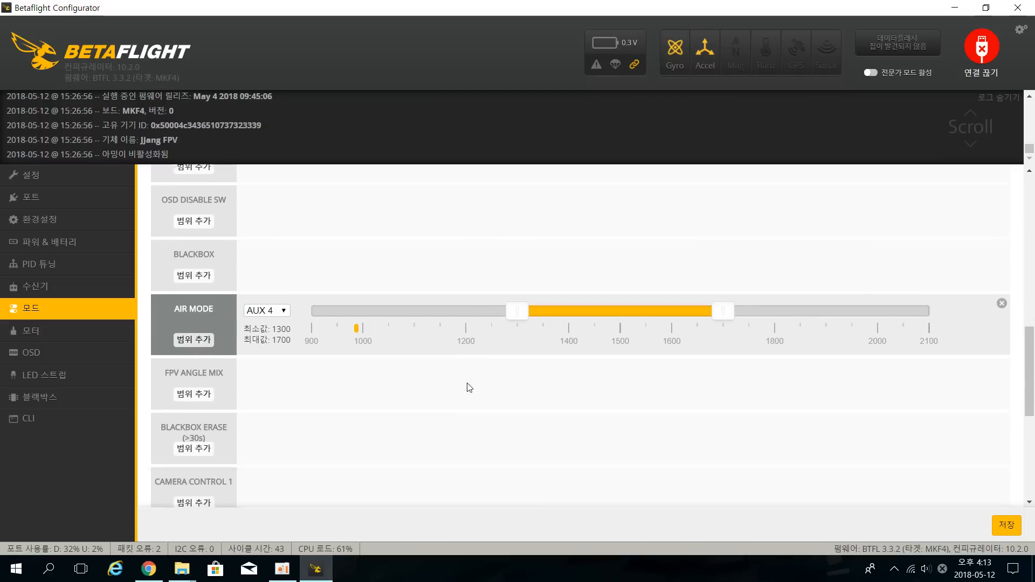
pyautogui.scroll(-4, 448, 373)
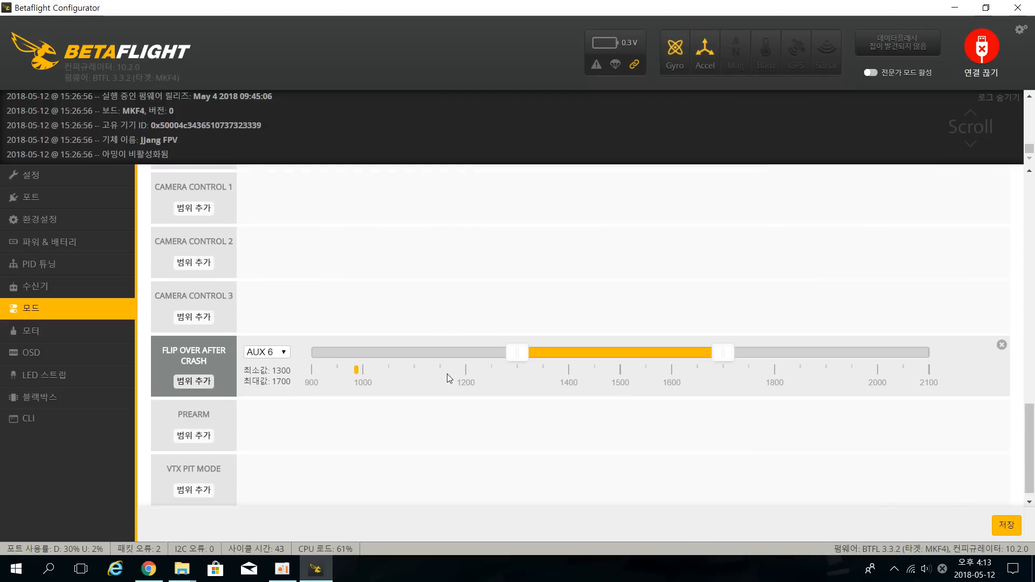
pyautogui.scroll(-1, 448, 373)
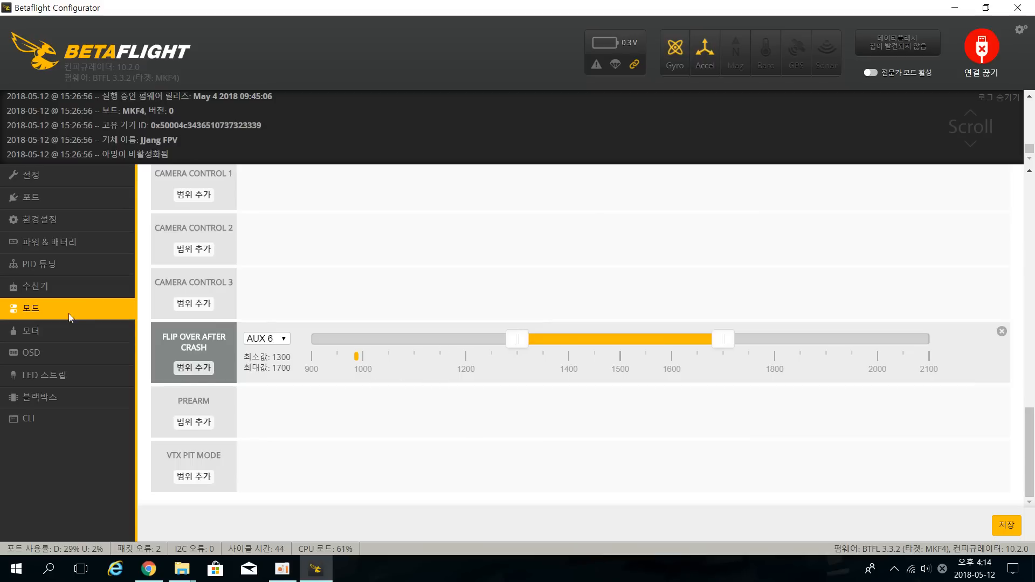
# Open the PID tuning page and look through the available PID profiles and rate profiles, keeping profile 1 selected
pyautogui.click(86, 270)
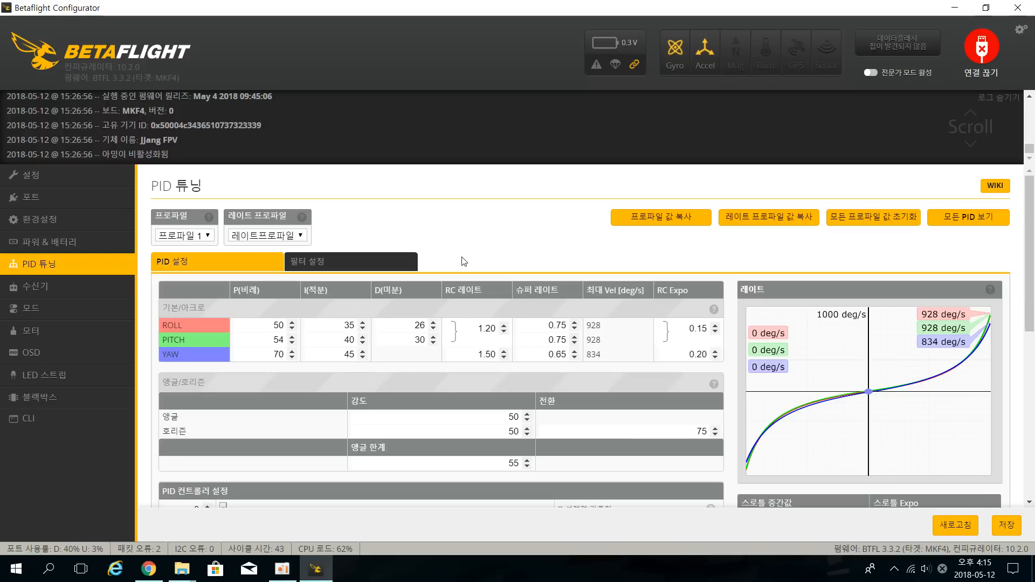
pyautogui.click(302, 239)
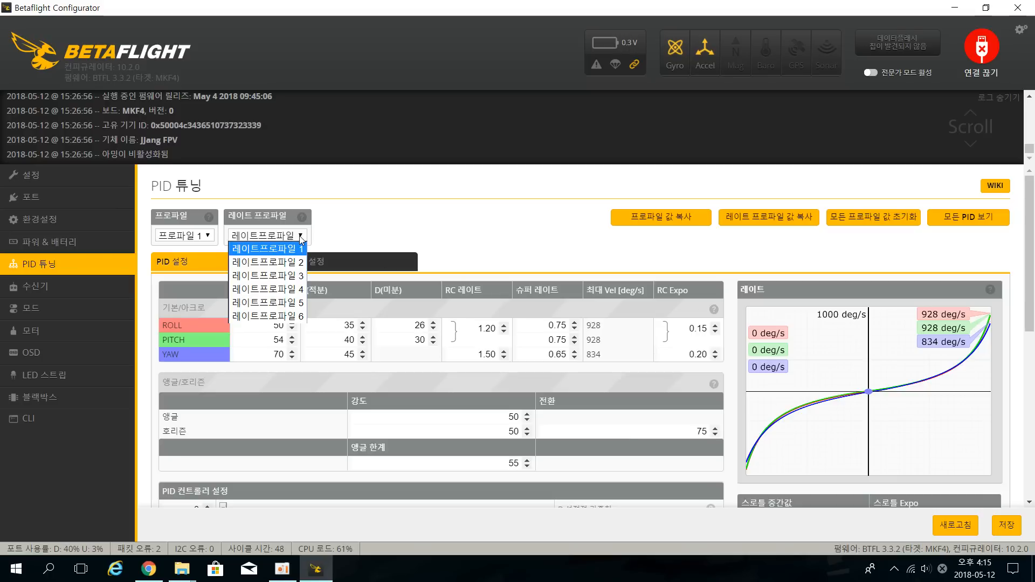
pyautogui.click(258, 236)
pyautogui.click(196, 236)
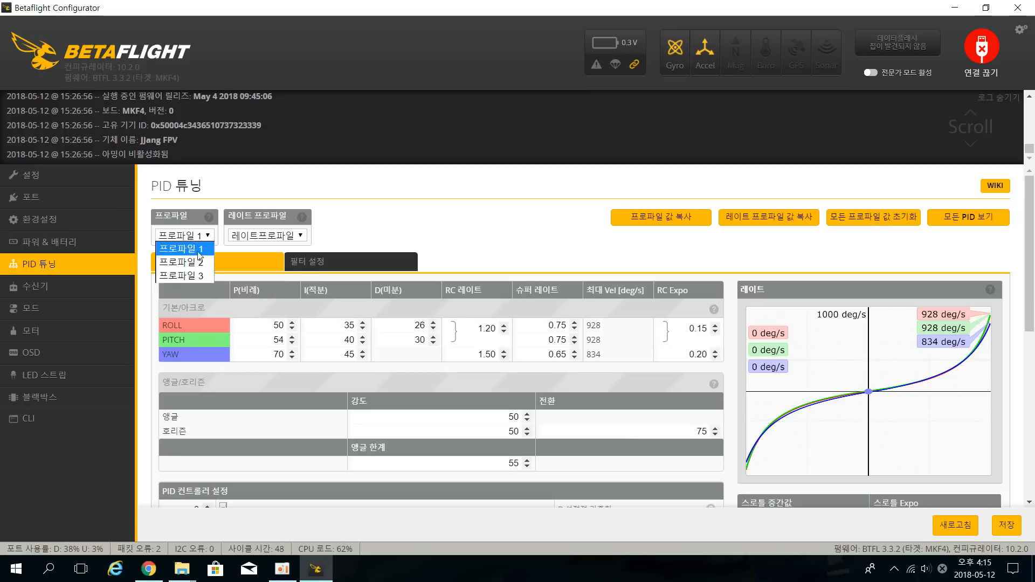
pyautogui.click(199, 249)
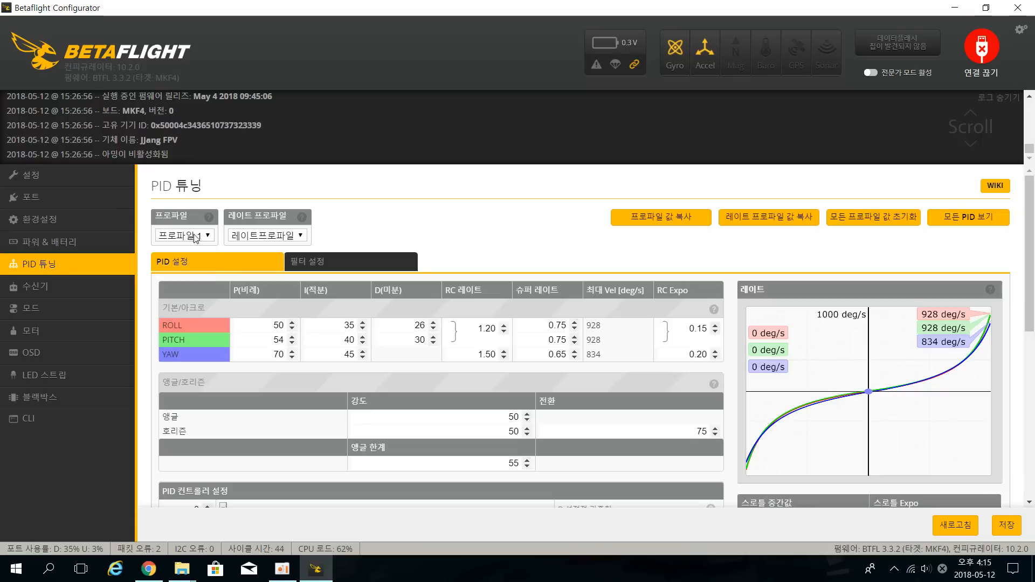
pyautogui.click(291, 236)
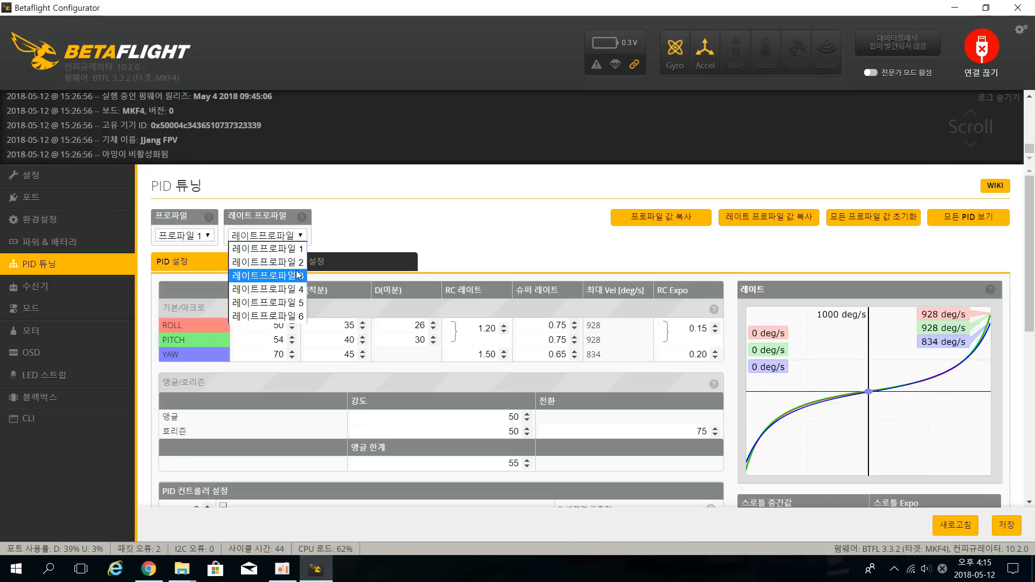
pyautogui.click(280, 239)
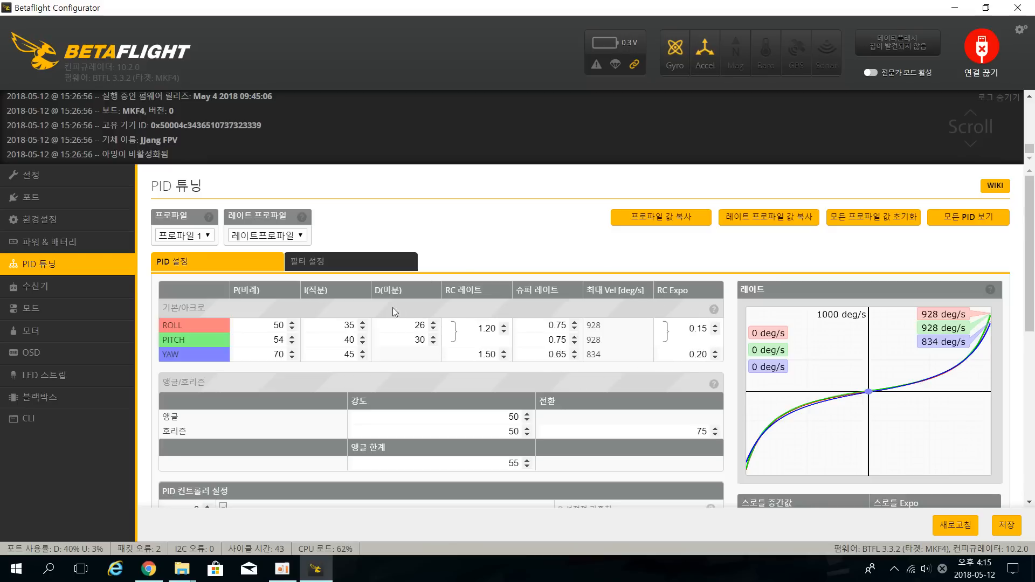
pyautogui.click(207, 236)
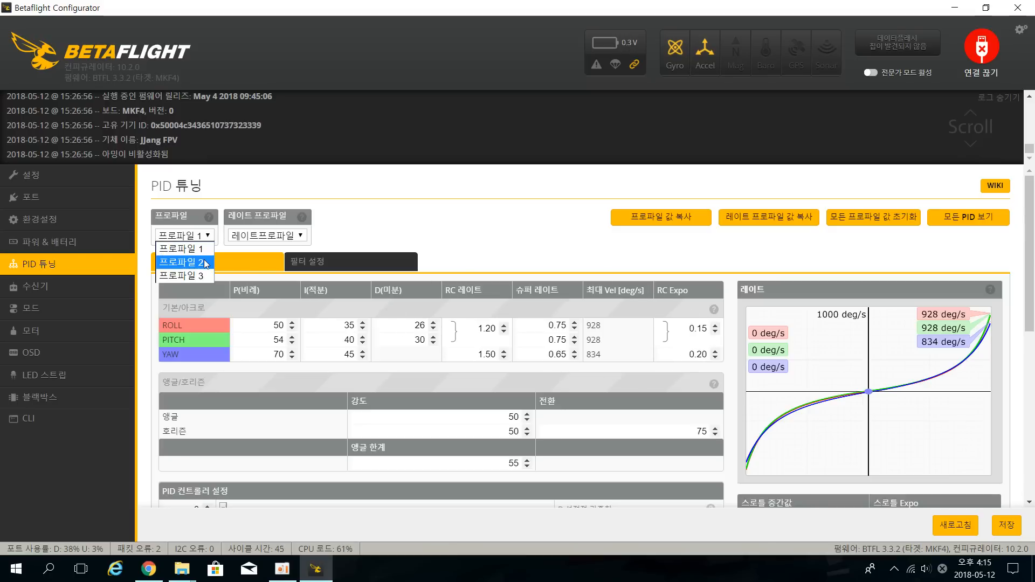
pyautogui.click(180, 248)
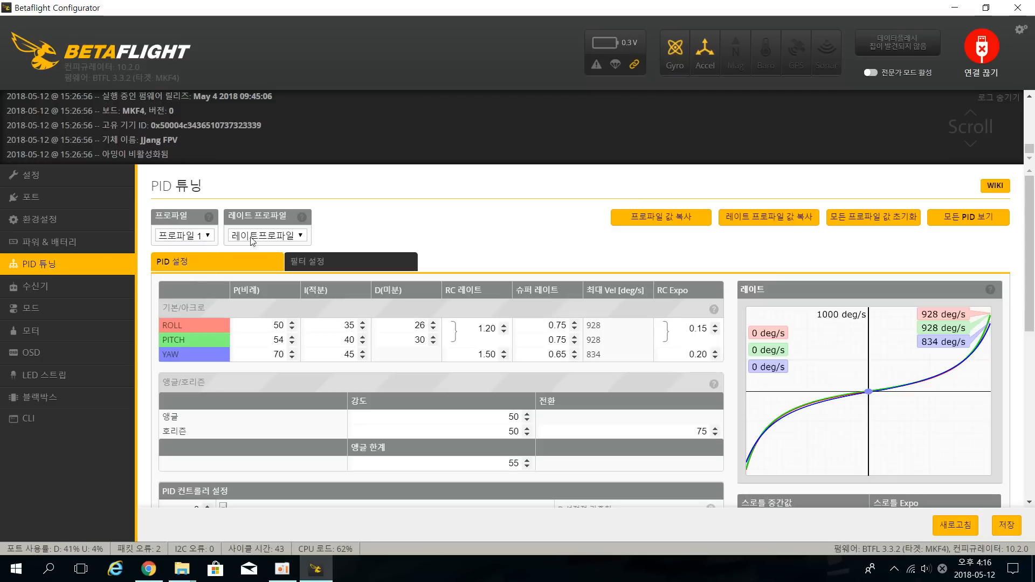
pyautogui.click(253, 235)
pyautogui.click(284, 238)
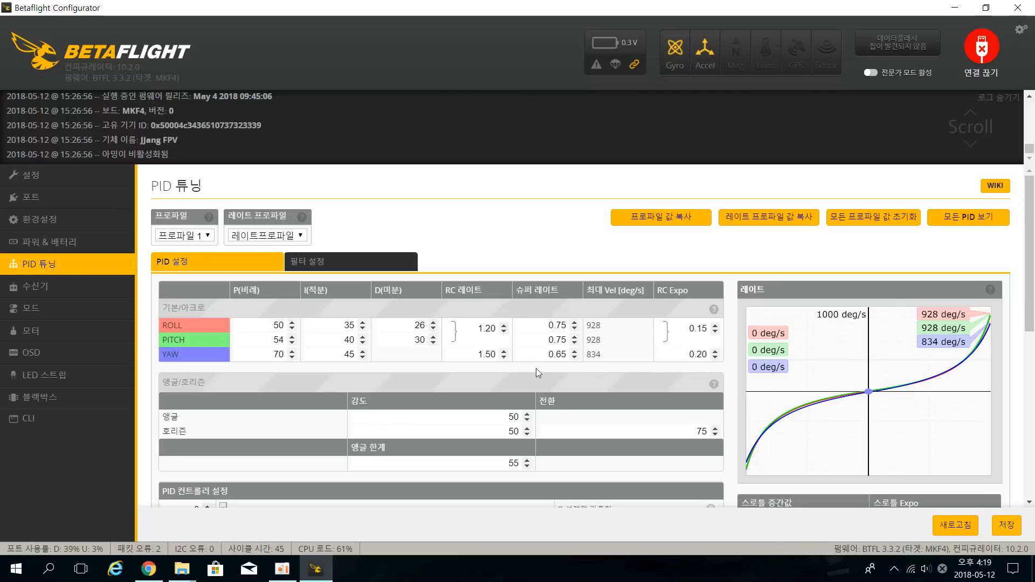
# Try lowering the shared roll and pitch RC rate to 1.00
pyautogui.click(504, 332)
pyautogui.click(504, 333)
pyautogui.click(505, 333)
pyautogui.click(504, 333)
pyautogui.click(504, 333)
pyautogui.click(504, 332)
pyautogui.click(504, 332)
pyautogui.click(504, 333)
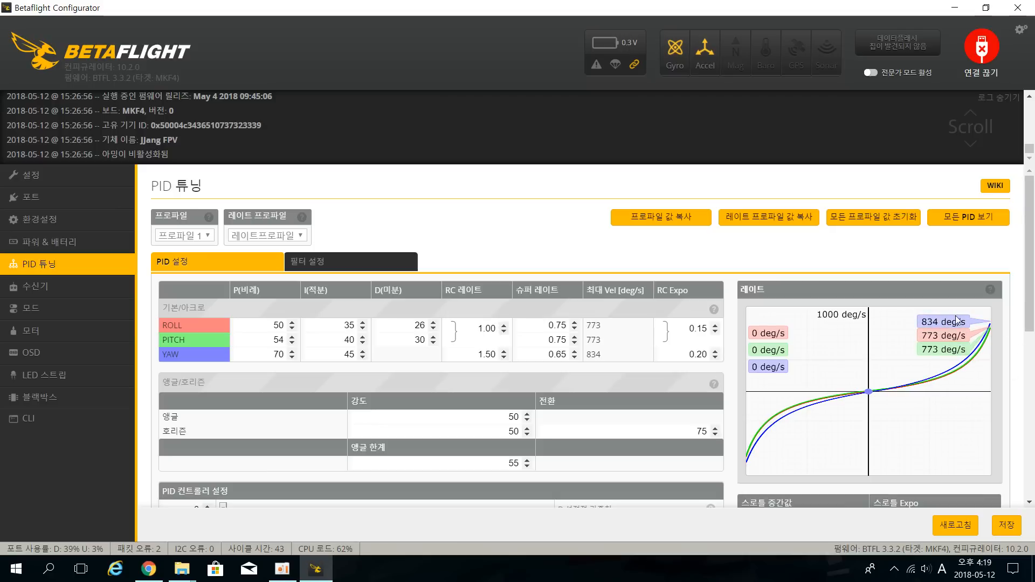
# Restore the shared roll and pitch RC rate to 1.20
pyautogui.click(505, 325)
pyautogui.click(505, 326)
pyautogui.click(505, 326)
pyautogui.click(505, 325)
pyautogui.click(505, 326)
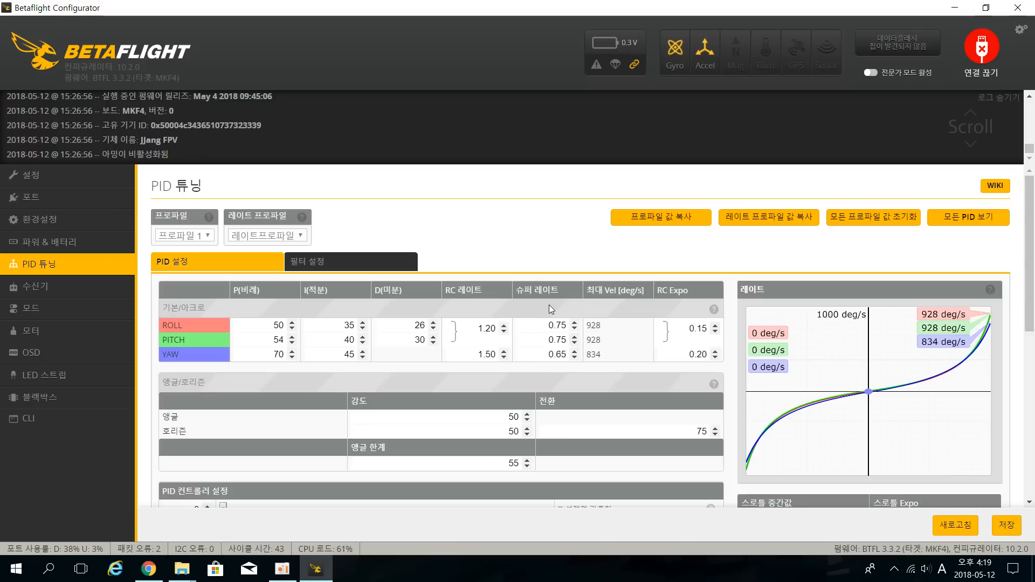
# Try roll super rates between 0.37 and 0.90 to compare the rate curves, and restore the value to 0.75
pyautogui.click(575, 329)
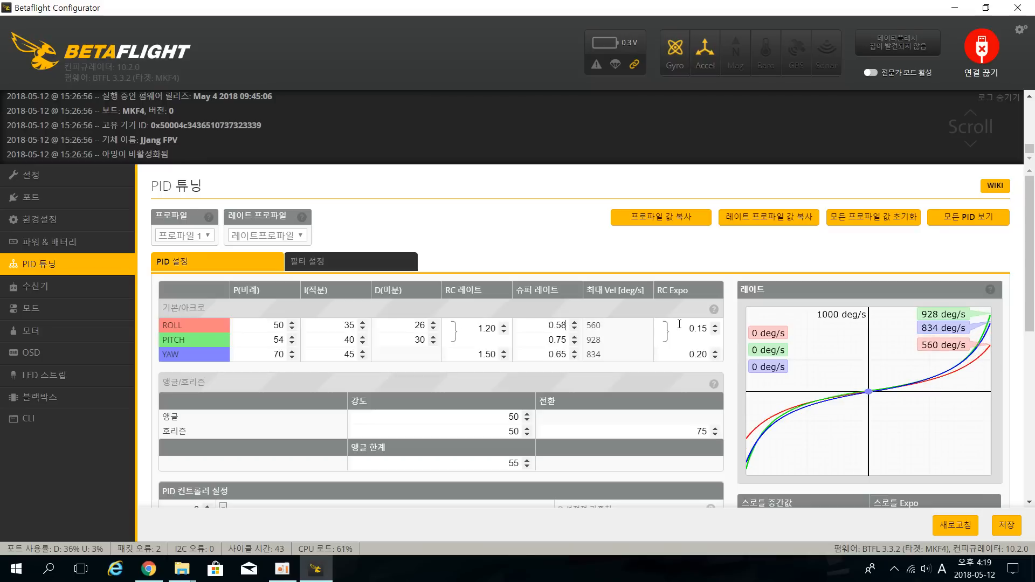
pyautogui.click(575, 329)
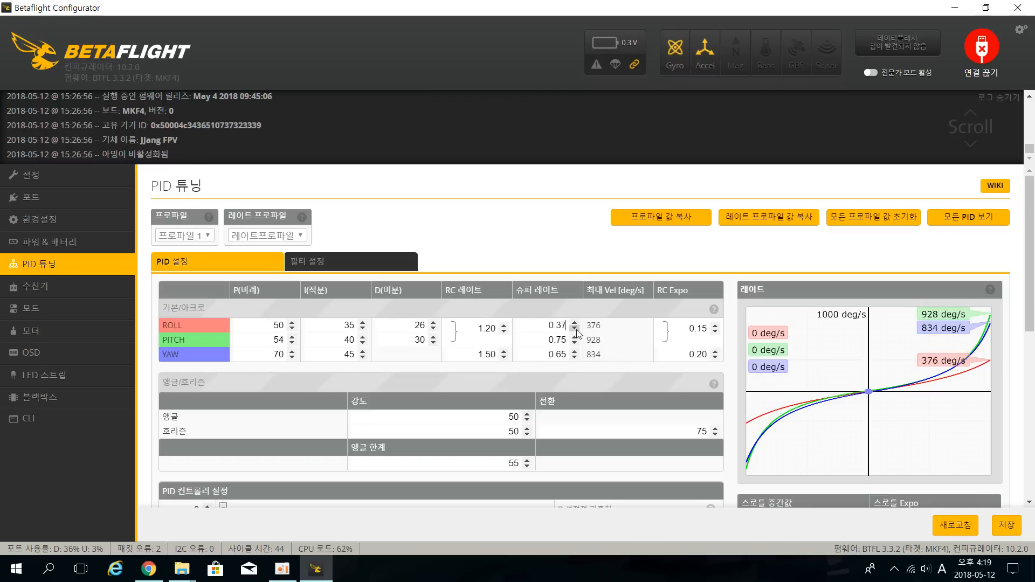
pyautogui.click(574, 326)
pyautogui.click(574, 325)
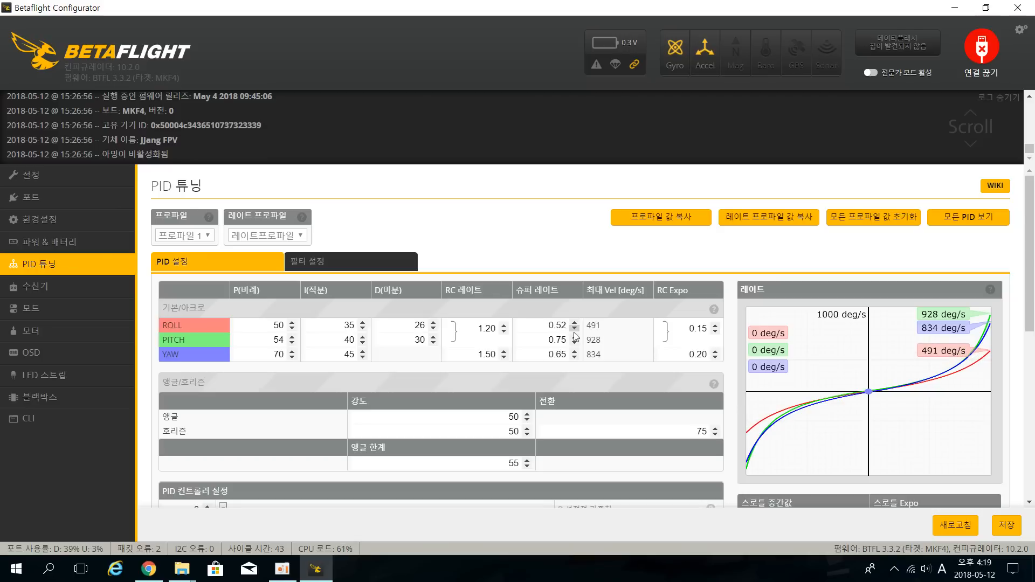
pyautogui.click(575, 329)
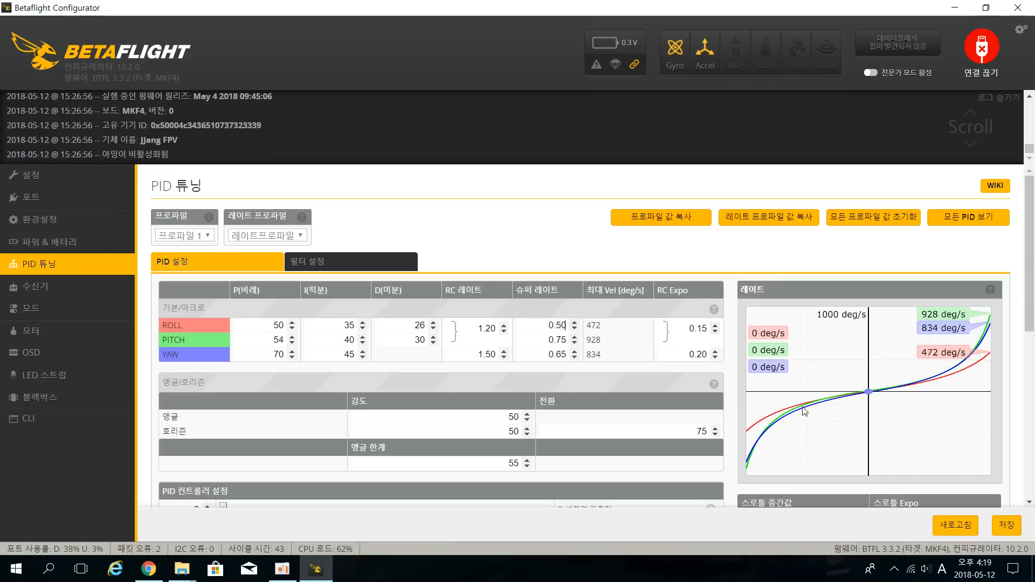
pyautogui.click(574, 323)
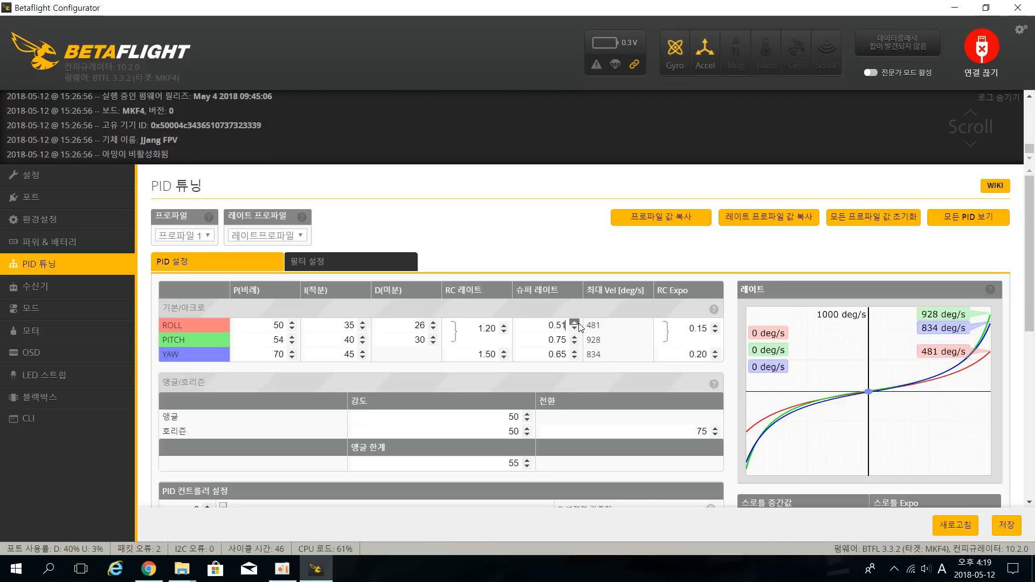
pyautogui.click(575, 323)
pyautogui.click(577, 328)
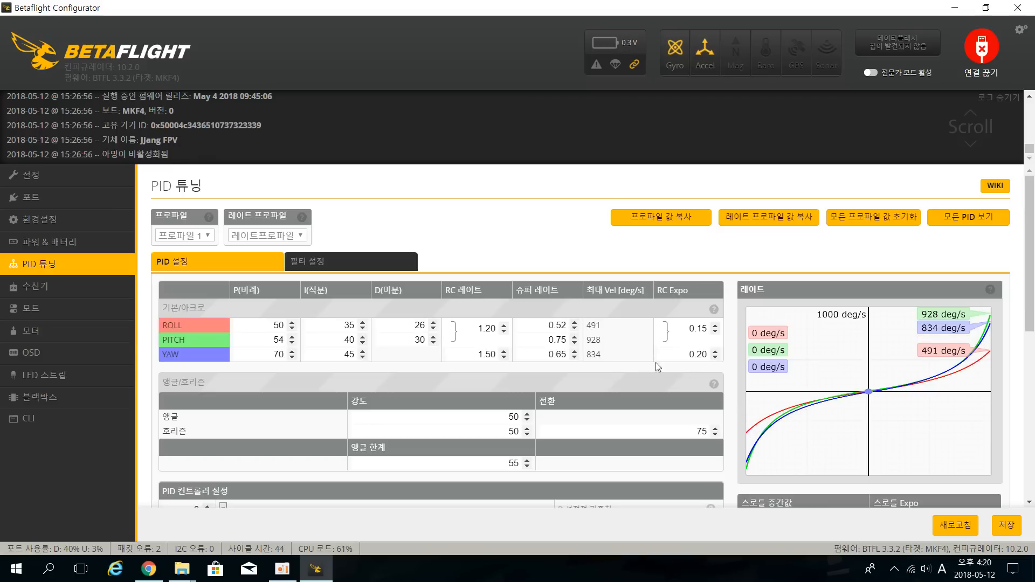
pyautogui.click(574, 323)
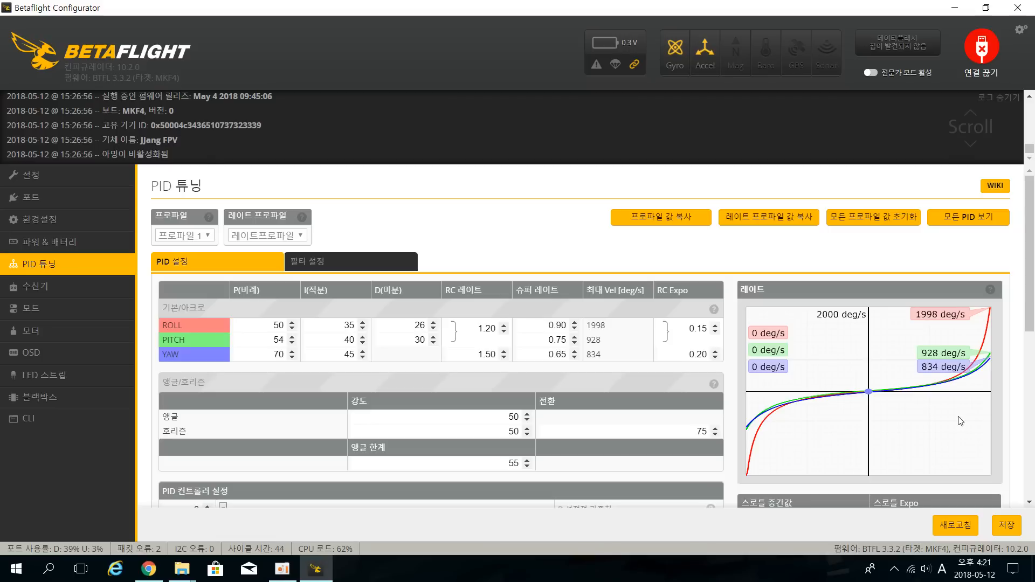
pyautogui.click(575, 330)
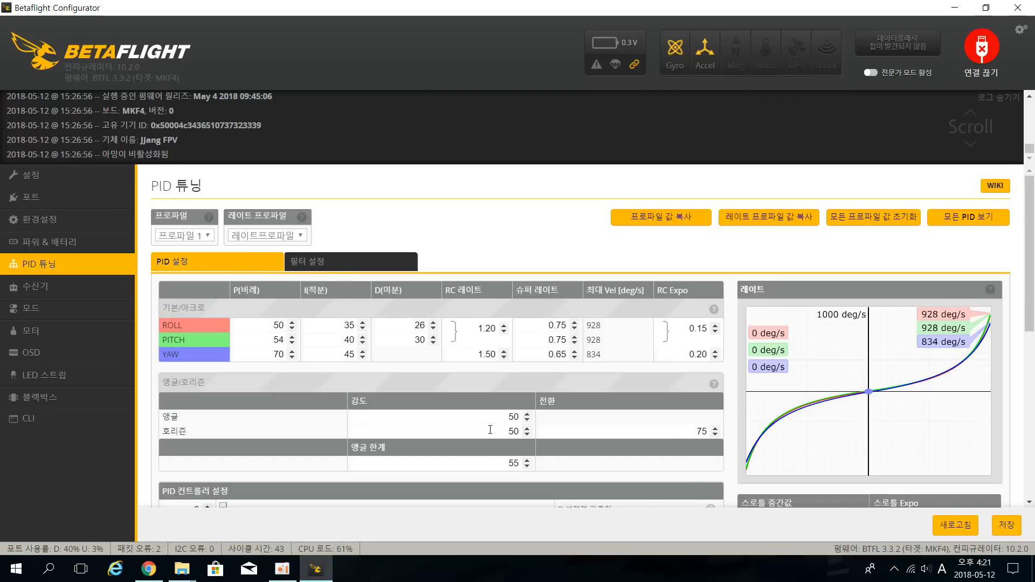
# Look over the PID controller settings further down the PID tuning page
pyautogui.scroll(-5, 490, 429)
pyautogui.scroll(2, 491, 430)
pyautogui.scroll(2, 491, 429)
pyautogui.click(283, 568)
pyautogui.click(649, 232)
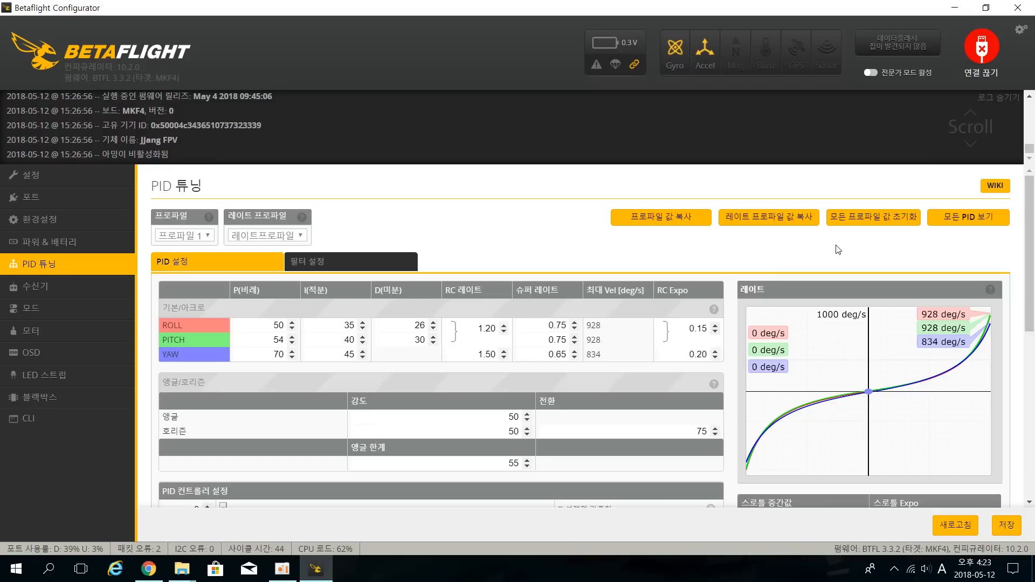
# Review the PID, rate, throttle and TPA settings along the length of the PID tuning page
pyautogui.scroll(-3, 729, 291)
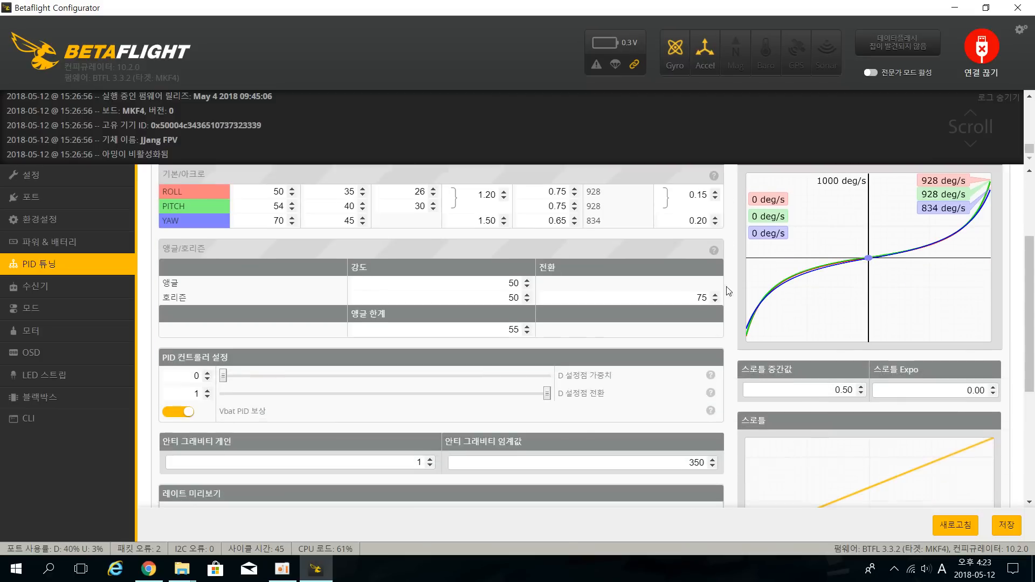
pyautogui.scroll(2, 729, 308)
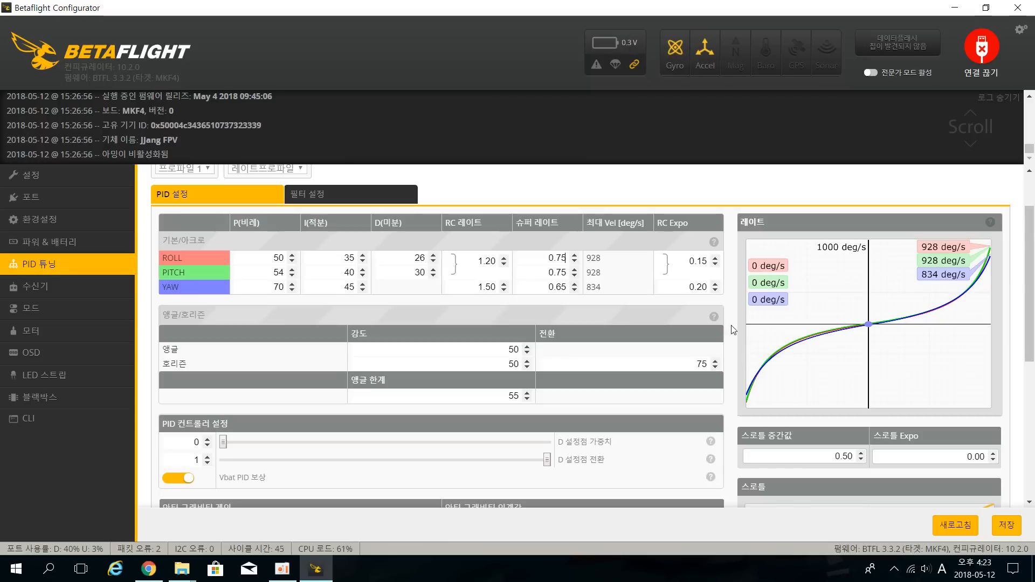
pyautogui.scroll(2, 731, 358)
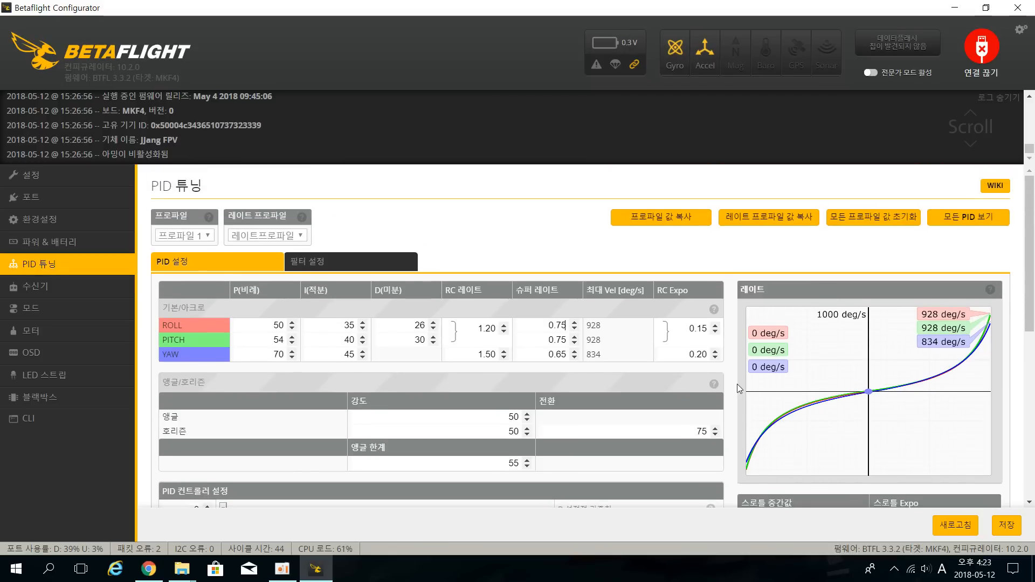
pyautogui.scroll(-8, 732, 393)
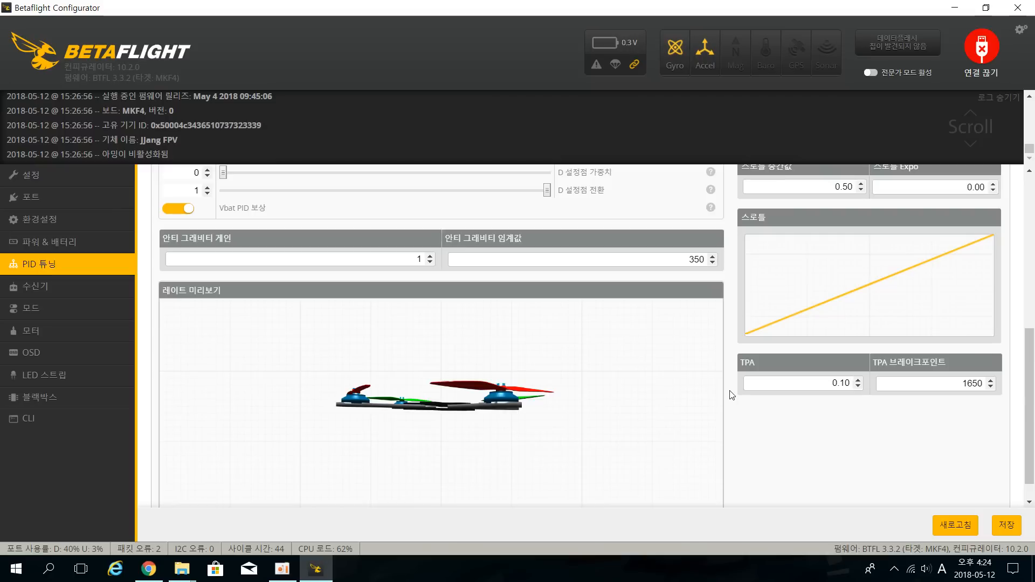
pyautogui.scroll(6, 582, 413)
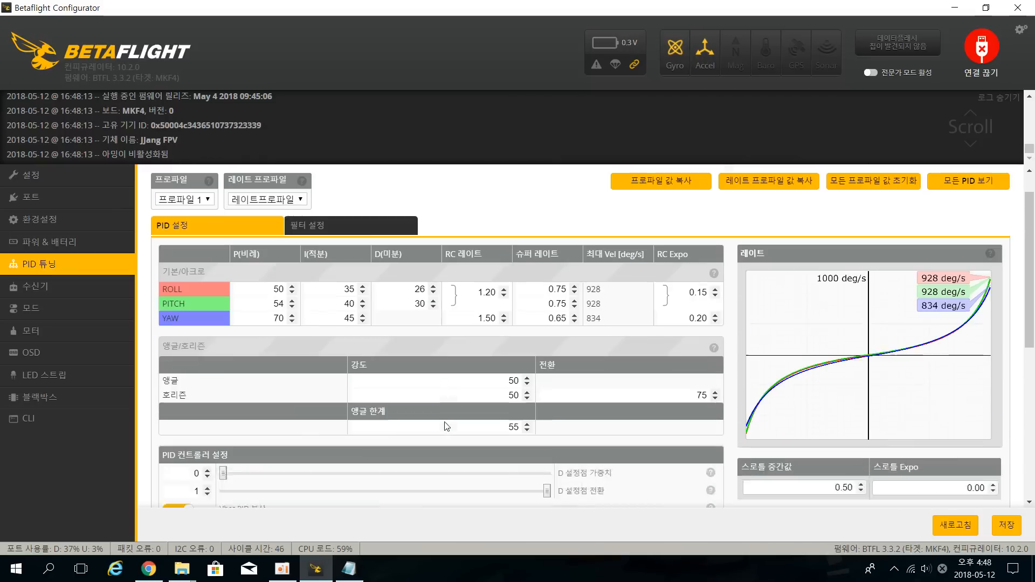
pyautogui.scroll(1, 391, 400)
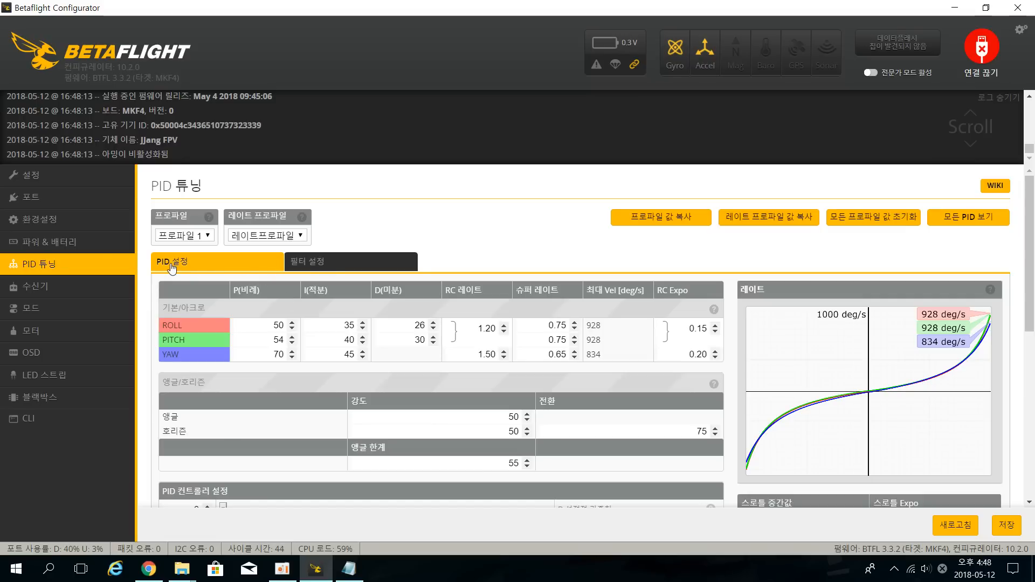
# Examine the filter settings of the PID tuning page, switching back briefly to the PID settings for comparison
pyautogui.click(315, 268)
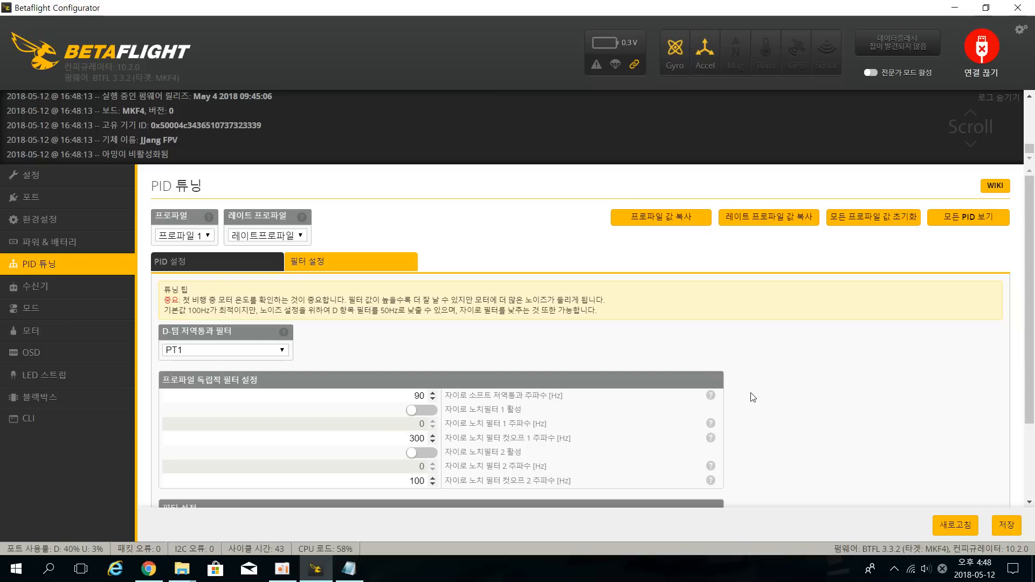
pyautogui.scroll(-2, 753, 397)
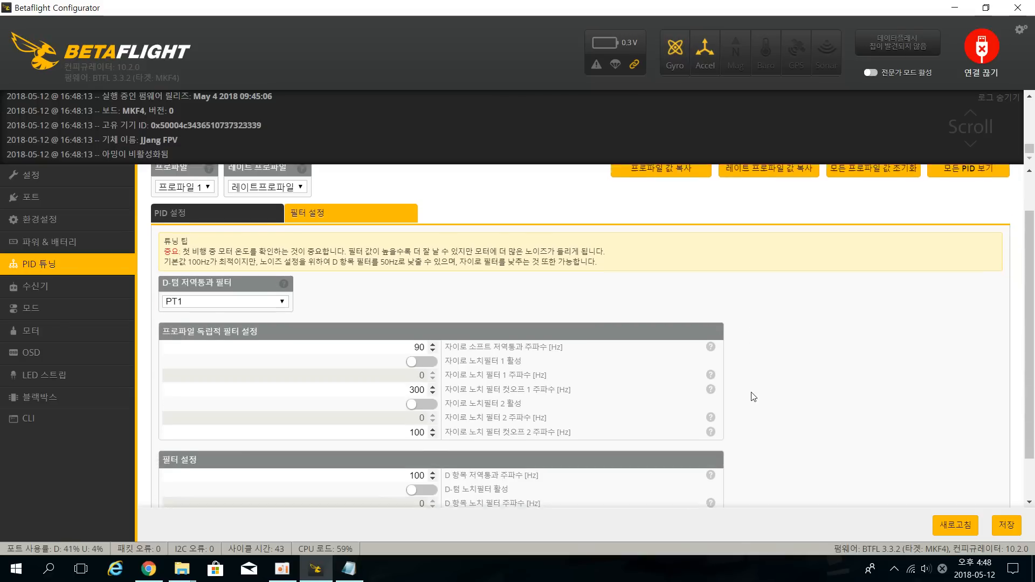
pyautogui.scroll(2, 753, 397)
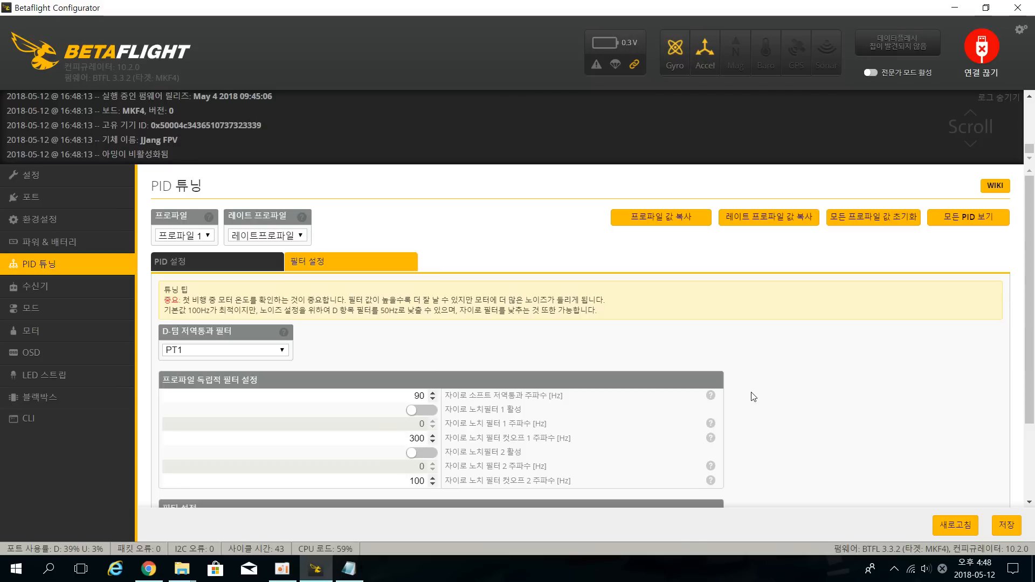
pyautogui.click(226, 262)
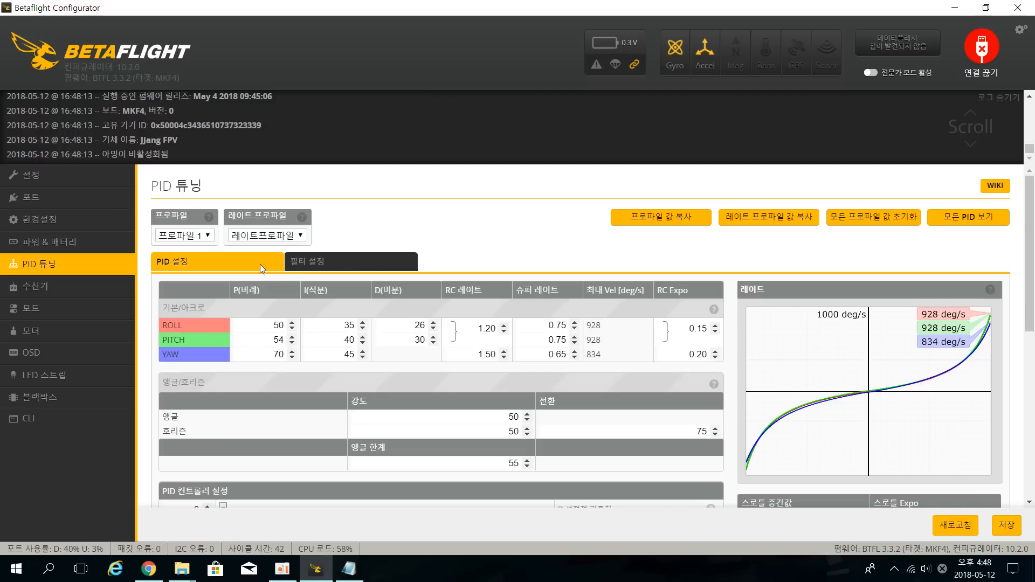
pyautogui.click(317, 266)
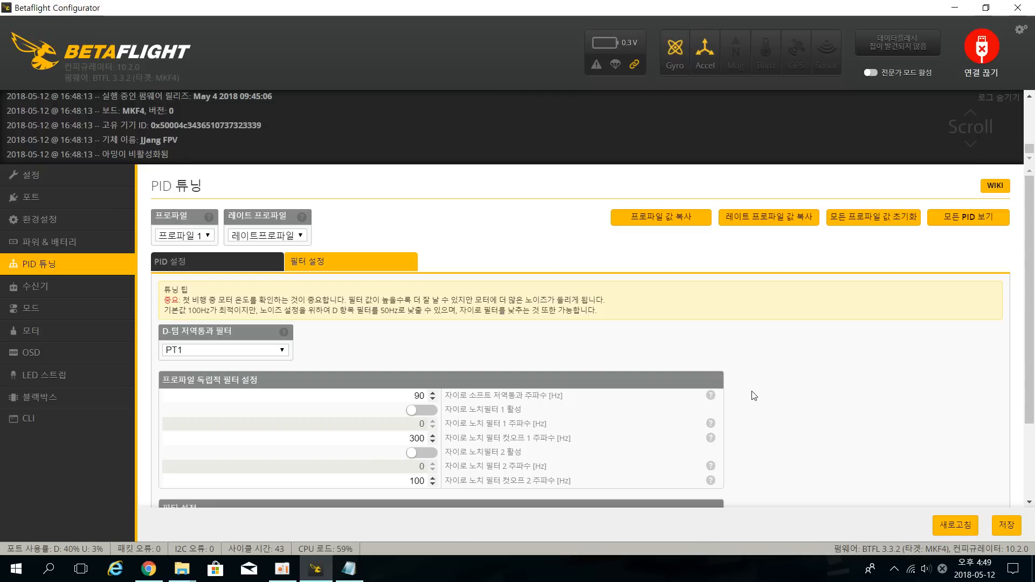
pyautogui.scroll(-1, 753, 396)
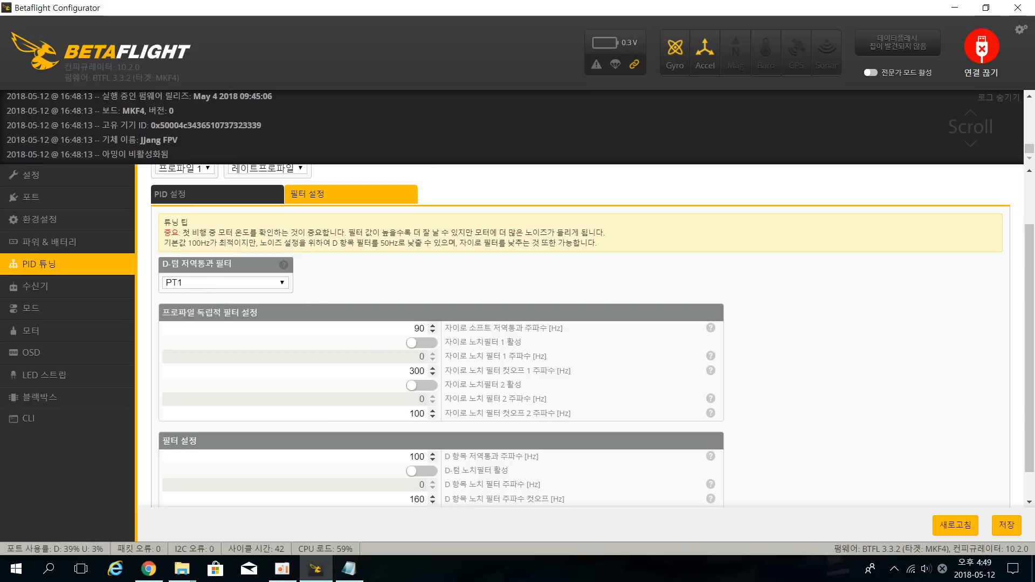
# Inspect the available D-term lowpass filter types, keeping PT1 selected
pyautogui.click(276, 286)
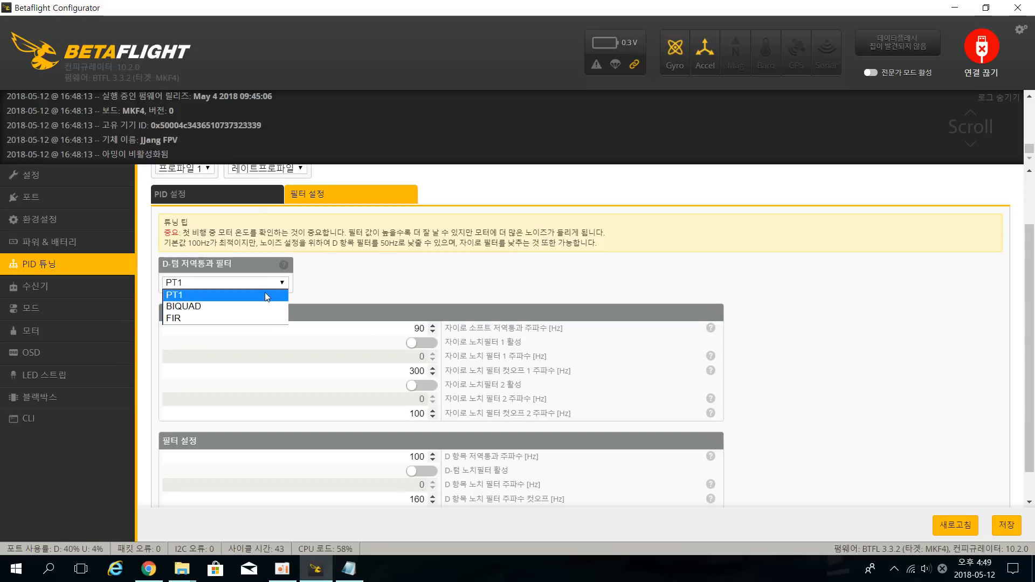
pyautogui.click(264, 292)
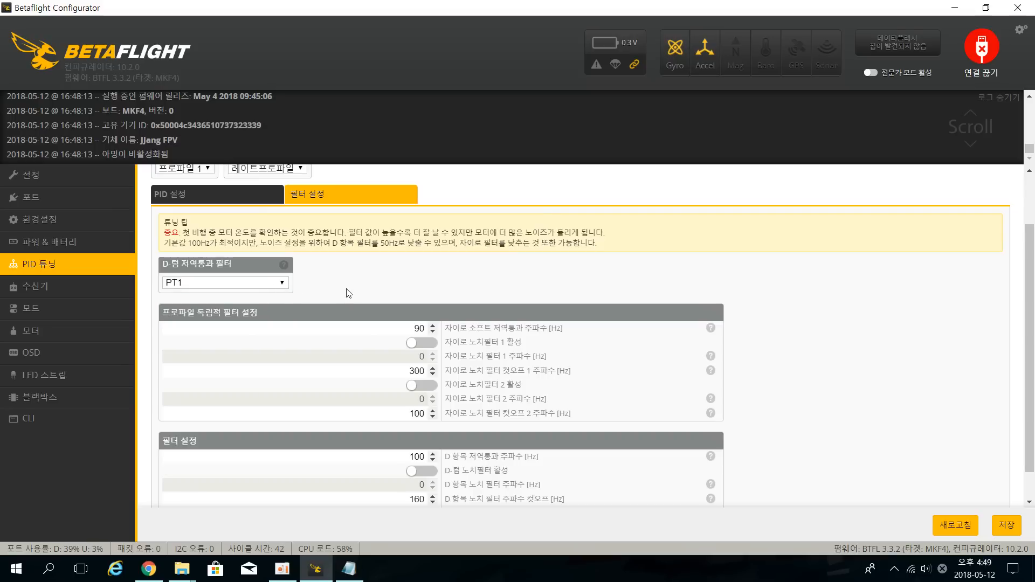
pyautogui.click(264, 283)
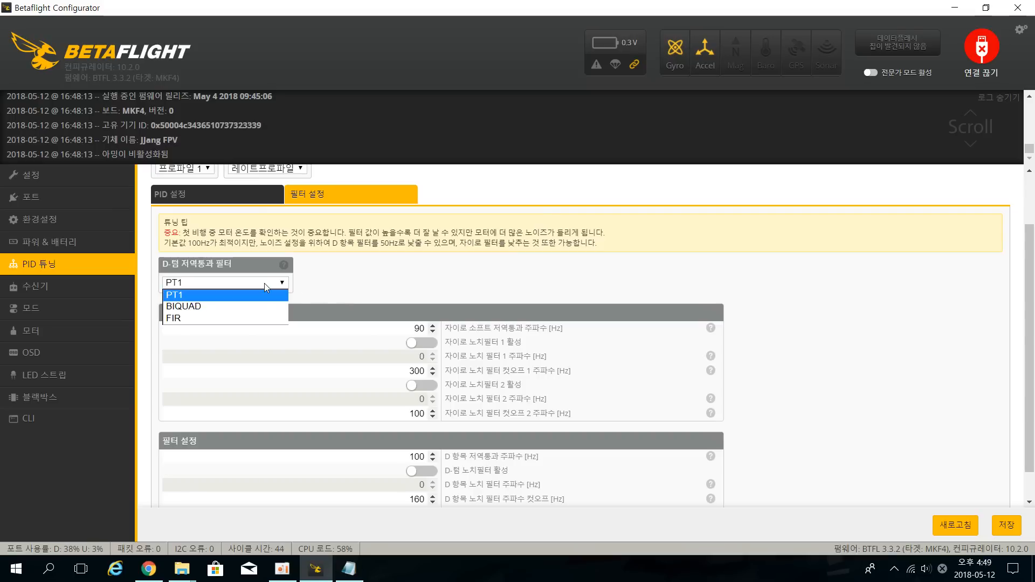
pyautogui.click(342, 278)
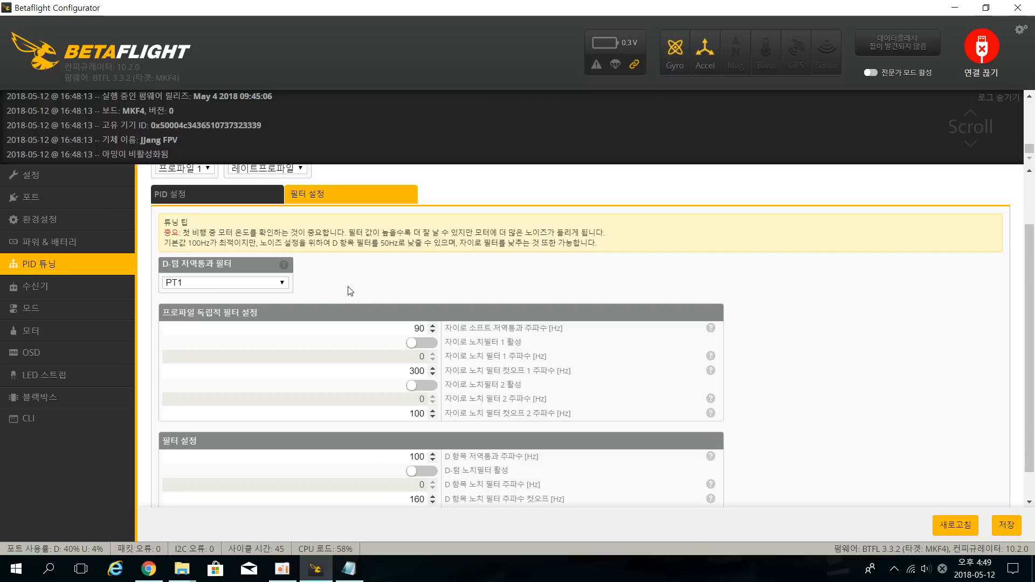
pyautogui.click(282, 284)
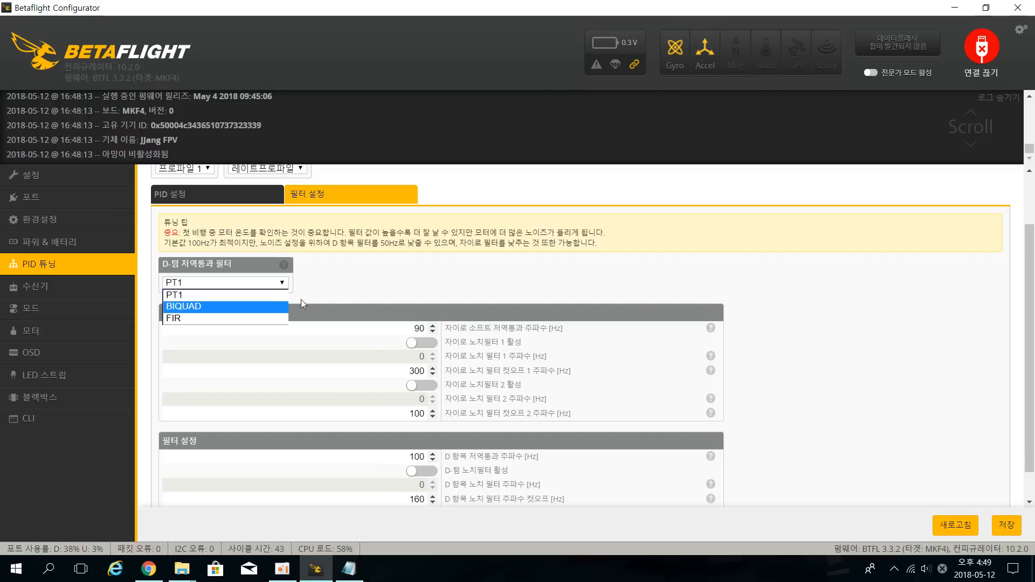
pyautogui.click(311, 289)
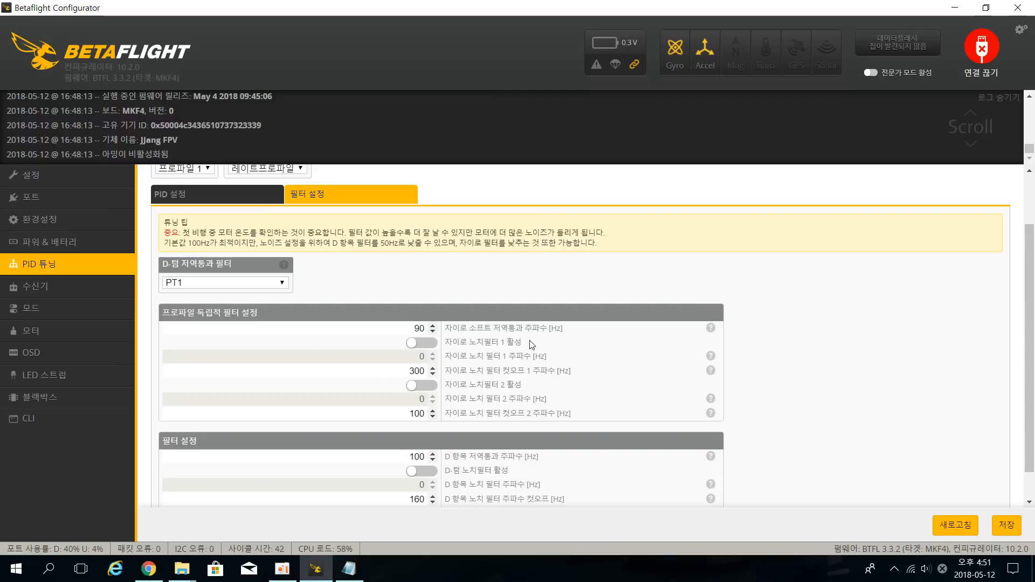
# Try switching gyro notch filters 1 and 2 on and back off in the profile-independent filter settings
pyautogui.click(421, 344)
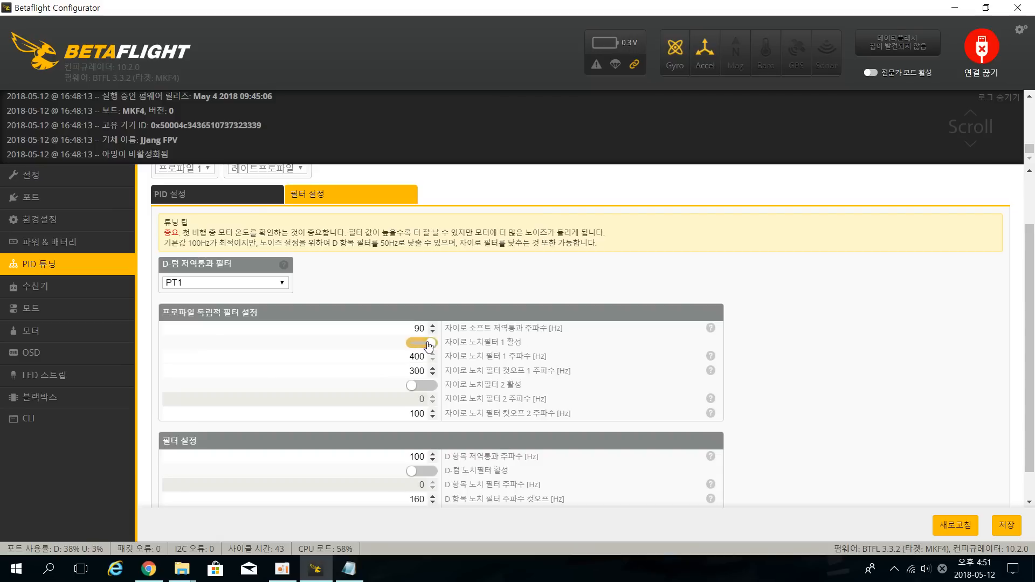
pyautogui.click(418, 344)
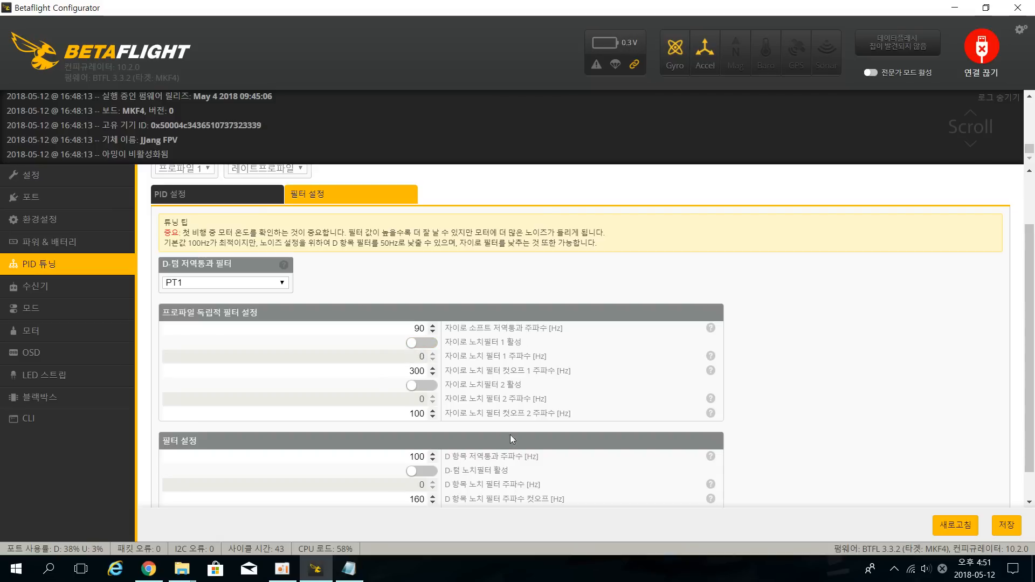
pyautogui.click(433, 386)
pyautogui.click(434, 386)
pyautogui.scroll(-1, 479, 454)
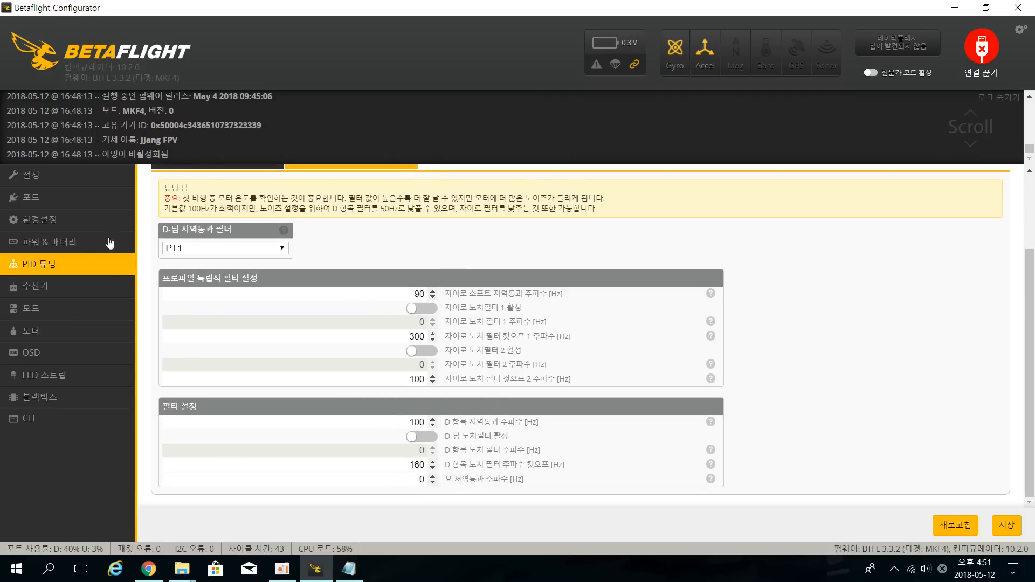
# Check the DYNAMIC_FILTER option among the other features on the configuration page
pyautogui.click(22, 220)
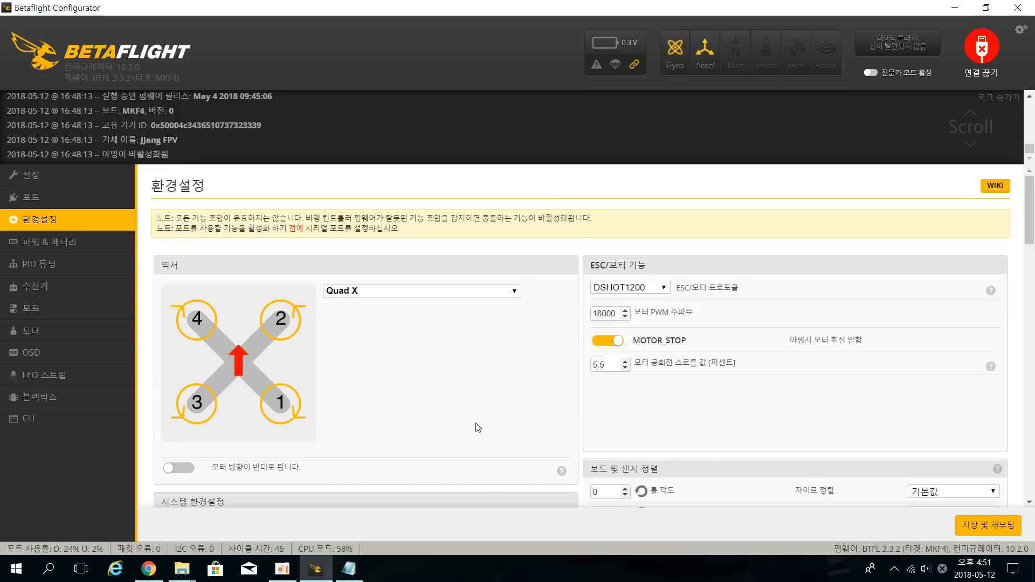
pyautogui.scroll(-10, 476, 423)
pyautogui.scroll(-6, 476, 424)
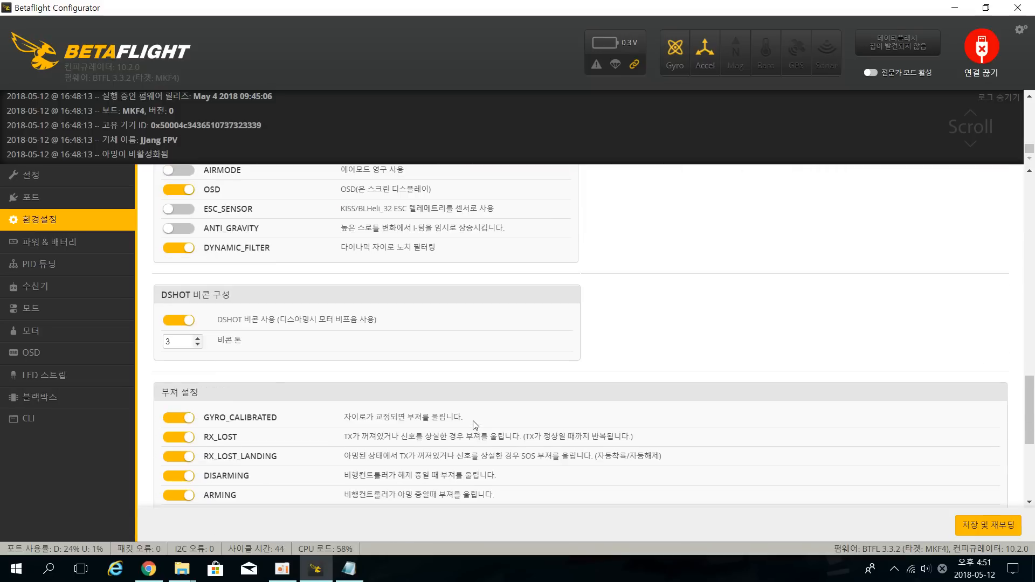
pyautogui.scroll(2, 474, 428)
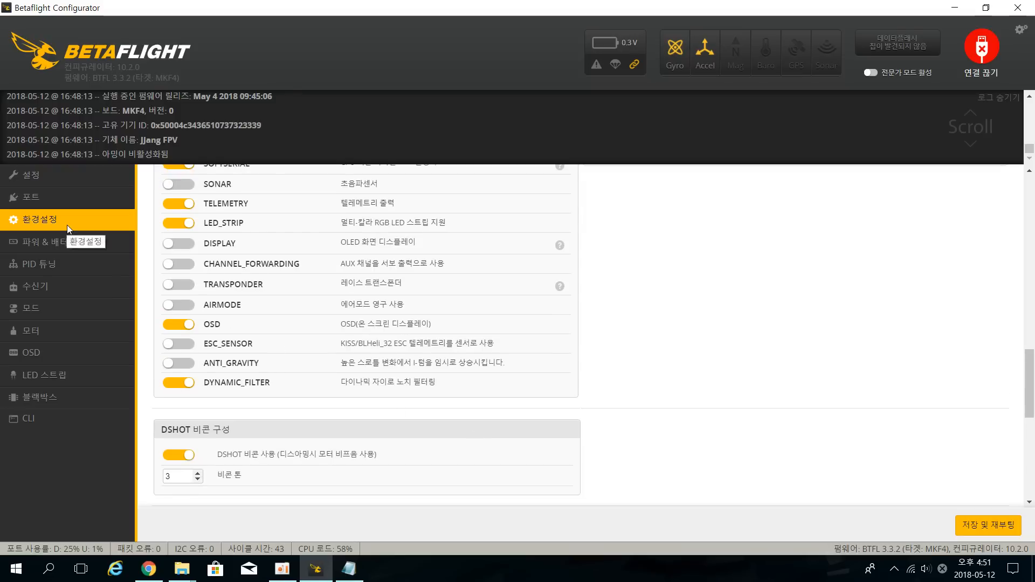
# List the gyro parameters in the CLI with "set gyro" and read through them
pyautogui.click(79, 425)
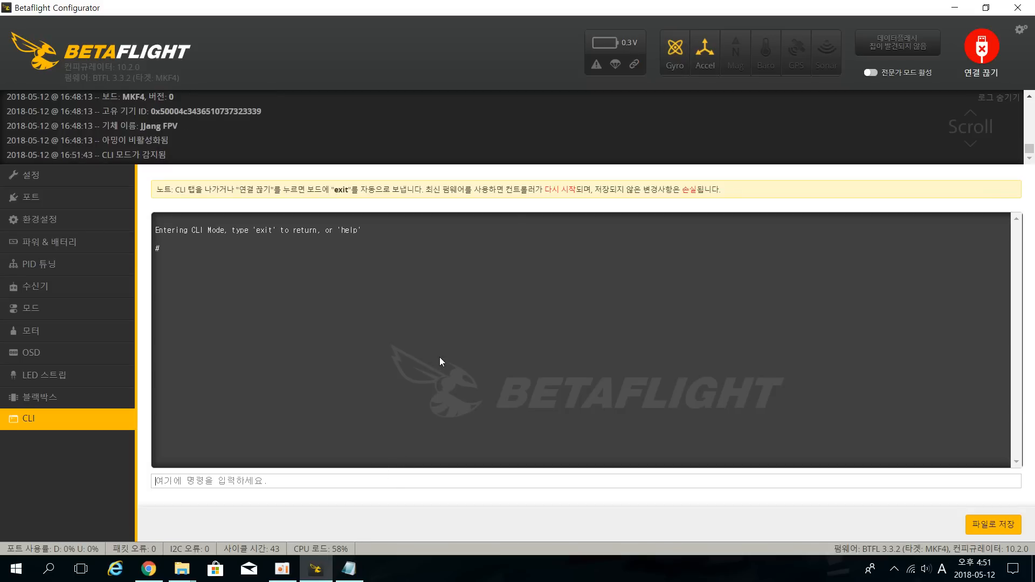
pyautogui.write('set gyro')
pyautogui.press('Return')
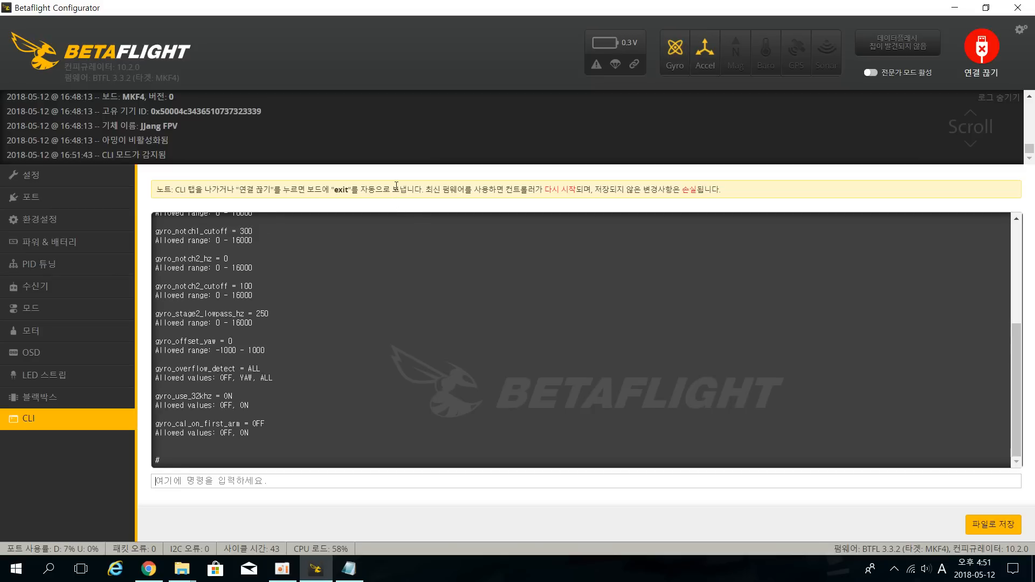
pyautogui.scroll(5, 344, 359)
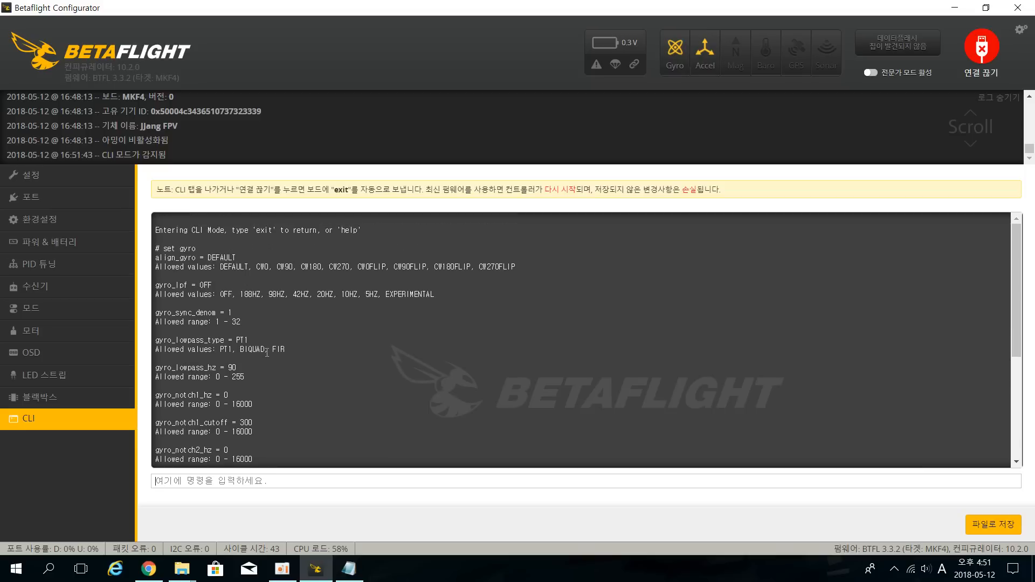
pyautogui.scroll(-3, 270, 349)
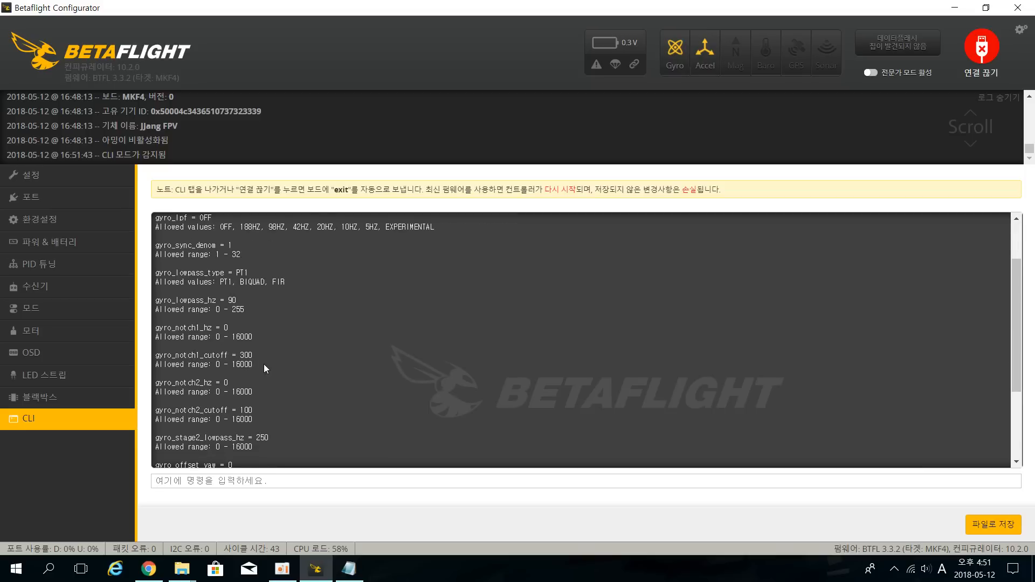
pyautogui.scroll(-5, 264, 371)
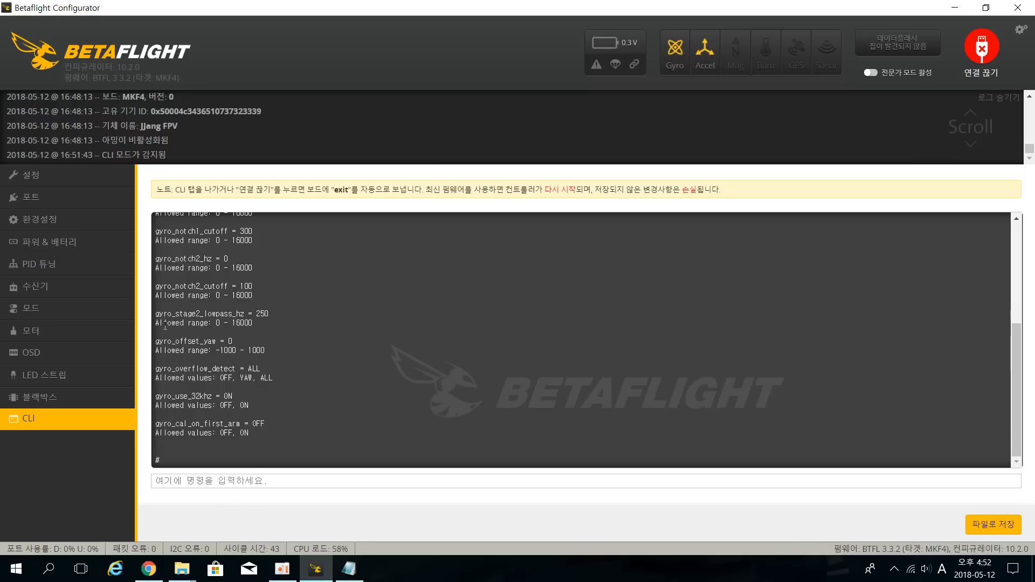
# Locate gyro_stage2_lowpass_hz in the CLI output and write the command "set gyro_stage2_lowpass_hz = 250" without running it
pyautogui.moveTo(155, 313); pyautogui.dragTo(245, 314)
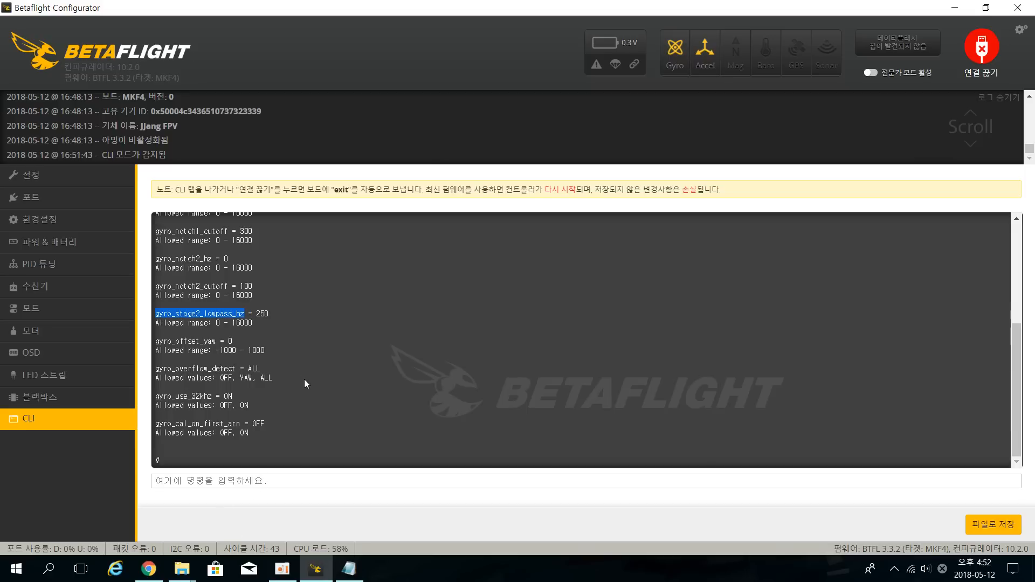
pyautogui.click(296, 480)
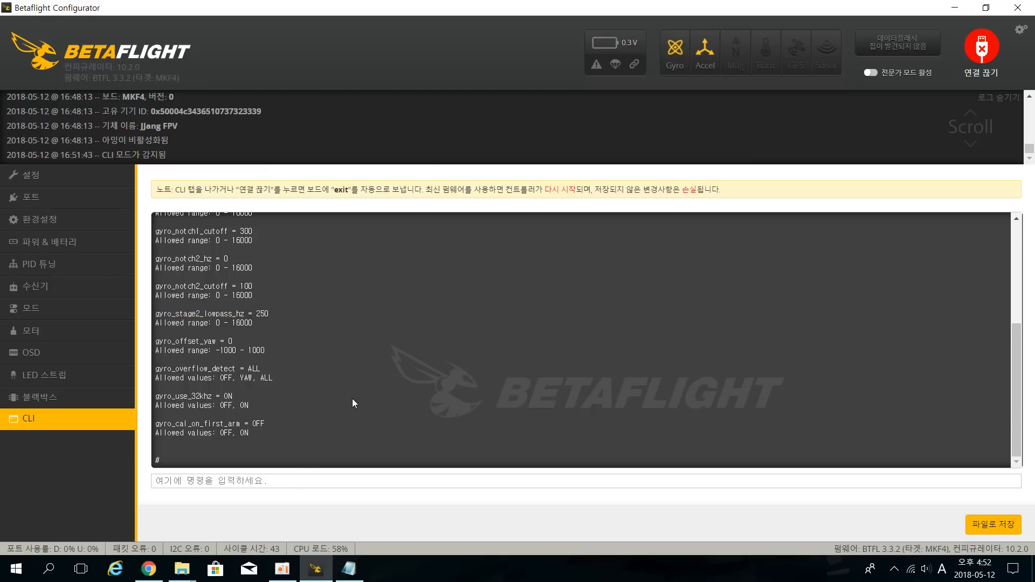
pyautogui.write('set gyro_stage2_lo')
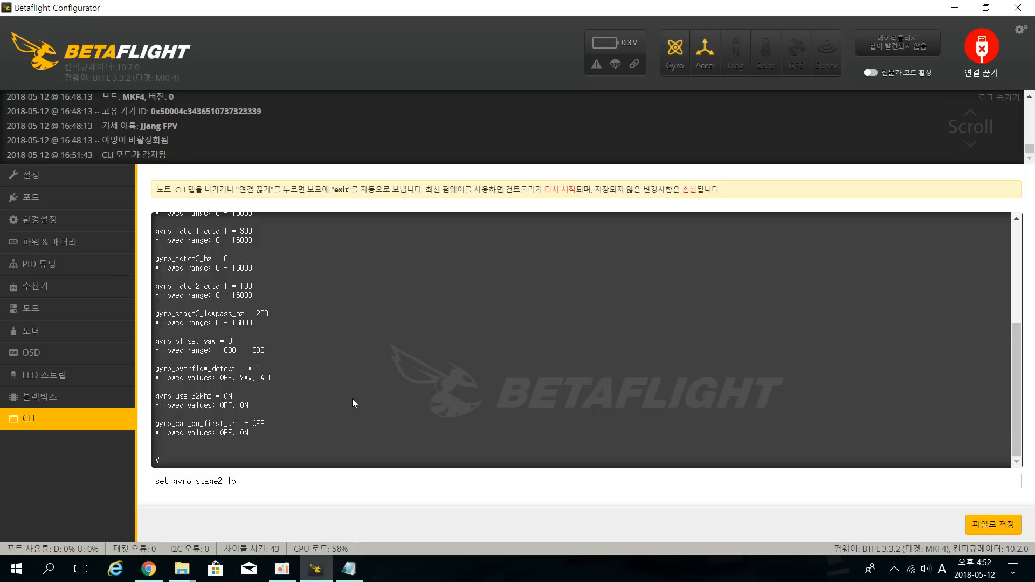
pyautogui.write('wpass_hz = 250')
pyautogui.hotkey('ctrl', 'a')
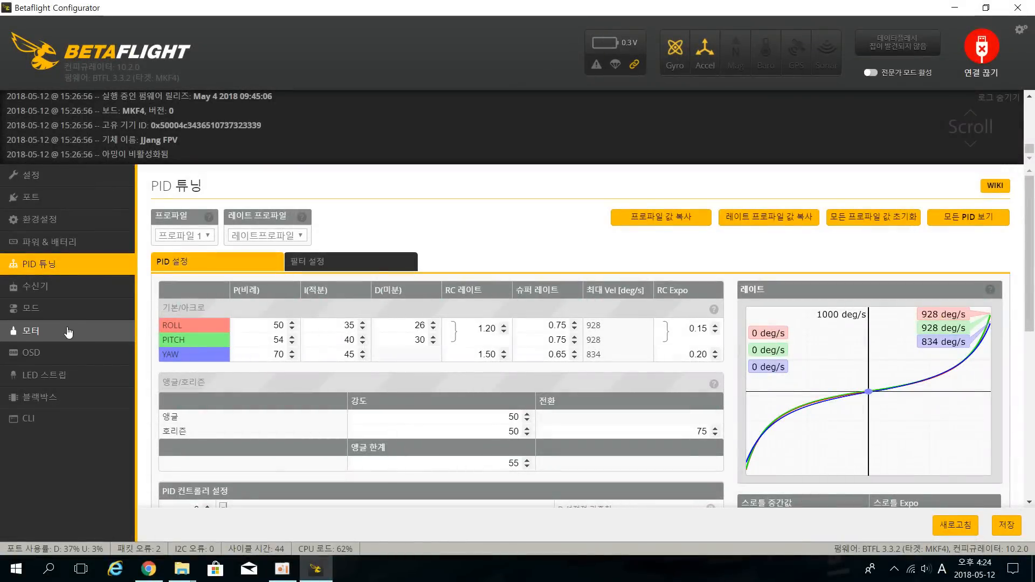
# Enable motor test mode on the motors page by acknowledging the risk and that the propellers are removed
pyautogui.click(68, 330)
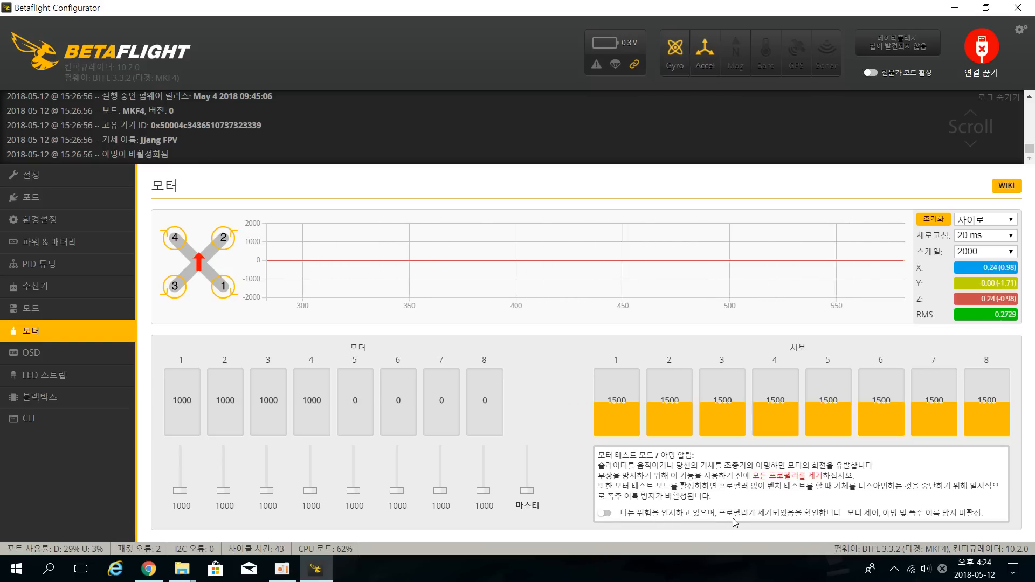
pyautogui.click(605, 513)
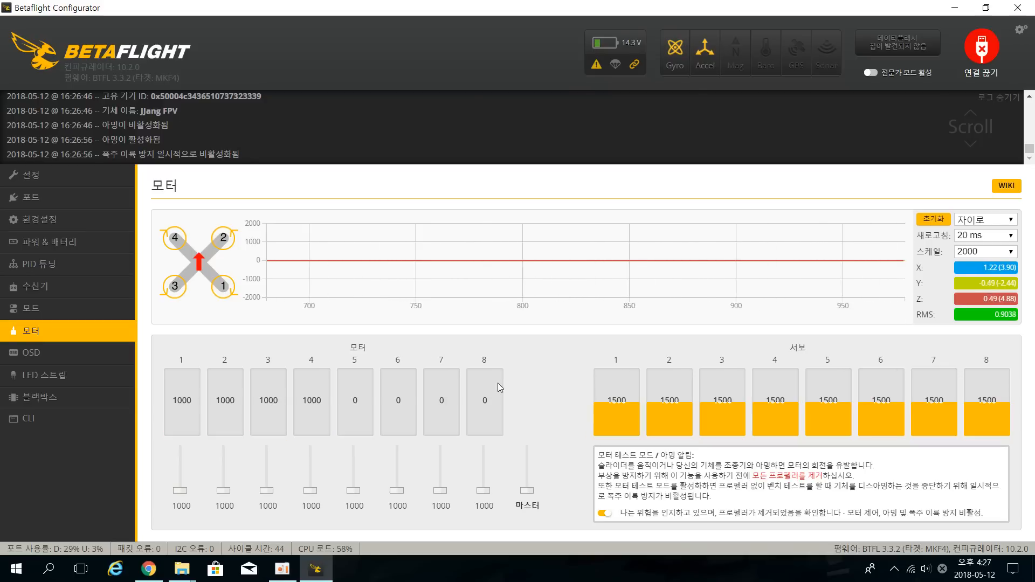
# Check the ESC/motor settings on the configuration page, return to the motors page and re-enable motor test mode
pyautogui.click(110, 215)
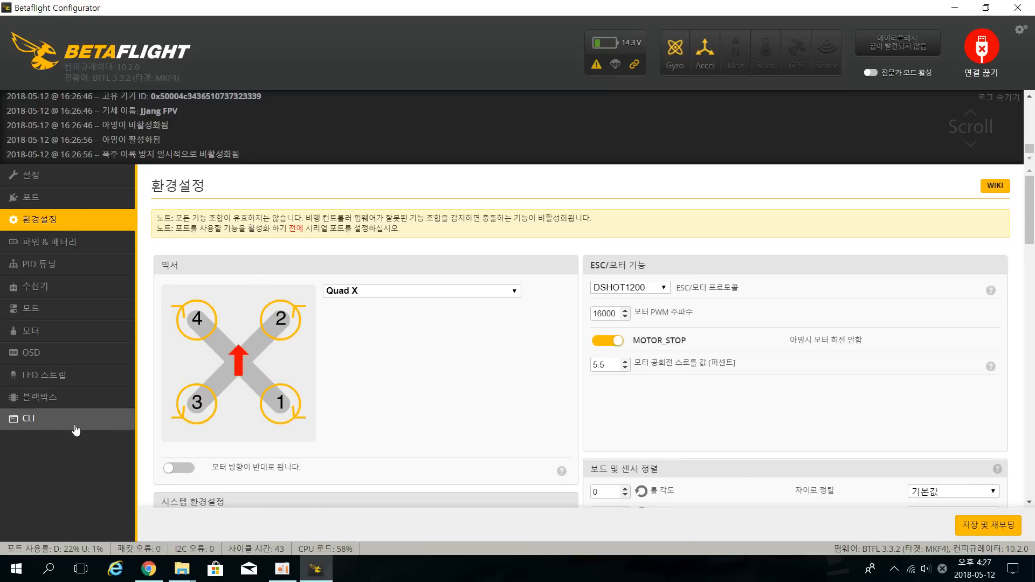
pyautogui.click(95, 333)
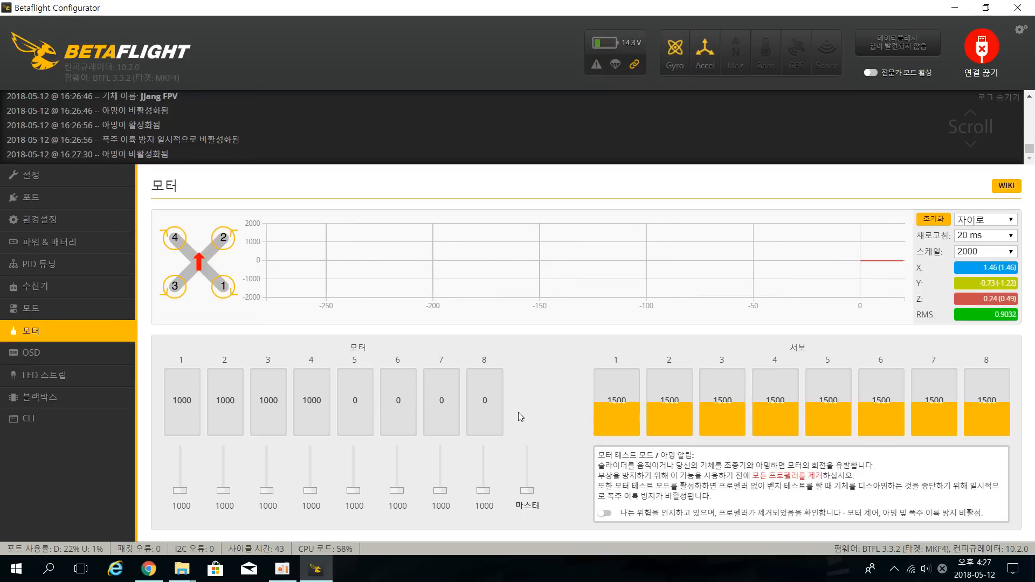
pyautogui.click(605, 514)
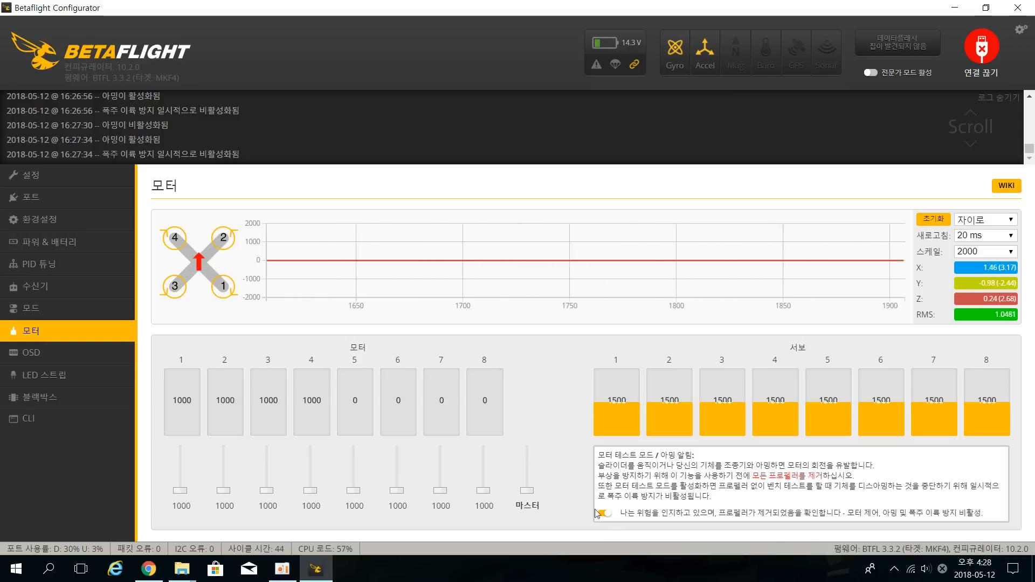
# Test-spin motor 1 alone by raising its value to about 1037 and bringing it back down to 1000
pyautogui.click(182, 491)
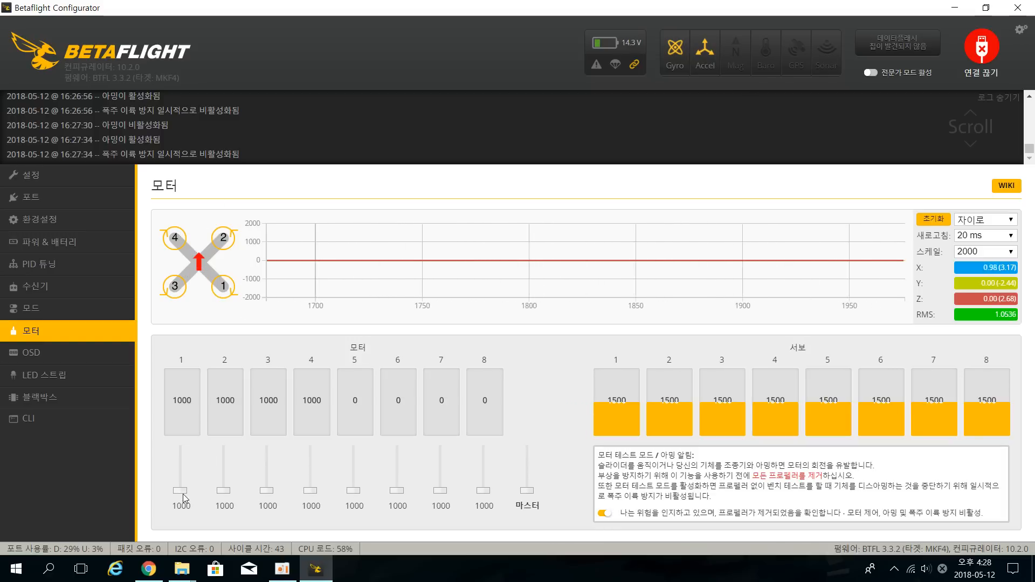
pyautogui.press('Up')
pyautogui.press('Up')
pyautogui.press('Up')
pyautogui.press('Up')
pyautogui.press('Up')
pyautogui.press('Up')
pyautogui.press('Up')
pyautogui.press('Up')
pyautogui.press('Up')
pyautogui.press('Up')
pyautogui.press('Up')
pyautogui.press('Up')
pyautogui.press('Up')
pyautogui.press('Up')
pyautogui.press('Up')
pyautogui.press('Up')
pyautogui.press('Up')
pyautogui.press('Up')
pyautogui.press('Up')
pyautogui.press('Up')
pyautogui.press('Up')
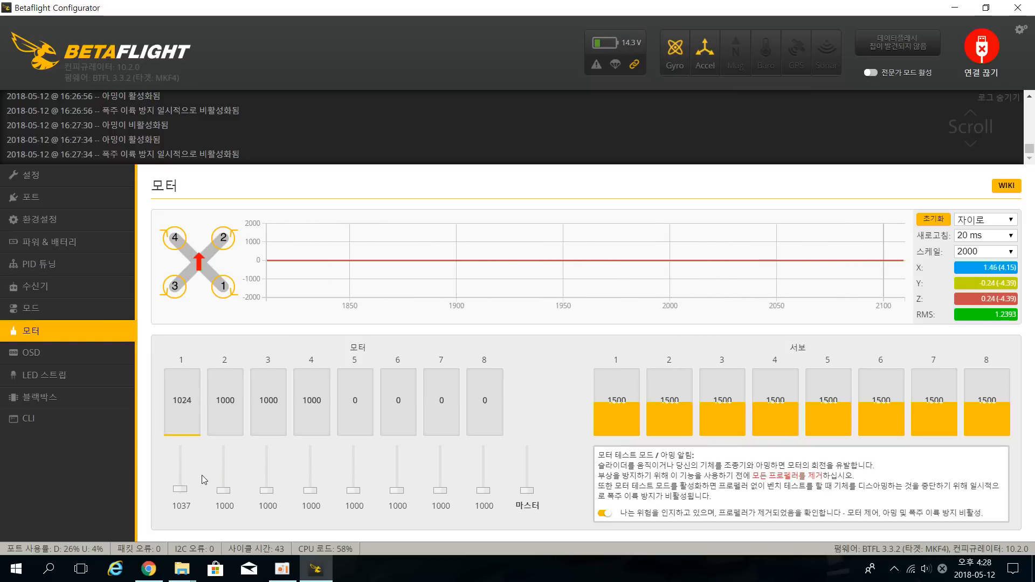
pyautogui.press('Down')
pyautogui.press('Down')
pyautogui.press('Down')
pyautogui.press('Down')
pyautogui.press('Down')
pyautogui.press('Down')
pyautogui.press('Down')
pyautogui.press('Down')
pyautogui.press('Down')
pyautogui.press('Down')
pyautogui.press('Down')
pyautogui.press('Down')
pyautogui.press('Down')
pyautogui.press('Down')
pyautogui.press('Down')
pyautogui.press('Down')
pyautogui.press('Down')
pyautogui.press('Down')
pyautogui.press('Down')
pyautogui.press('Down')
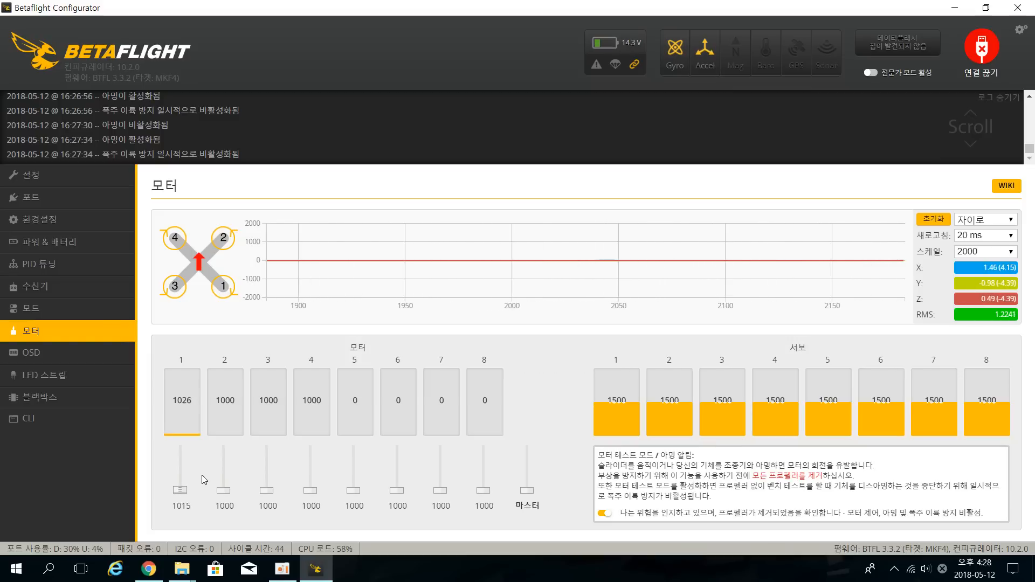
# Test-spin motor 2 alone at low speed, raising its value gradually to about 1031 and lowering it to 1000
pyautogui.click(224, 492)
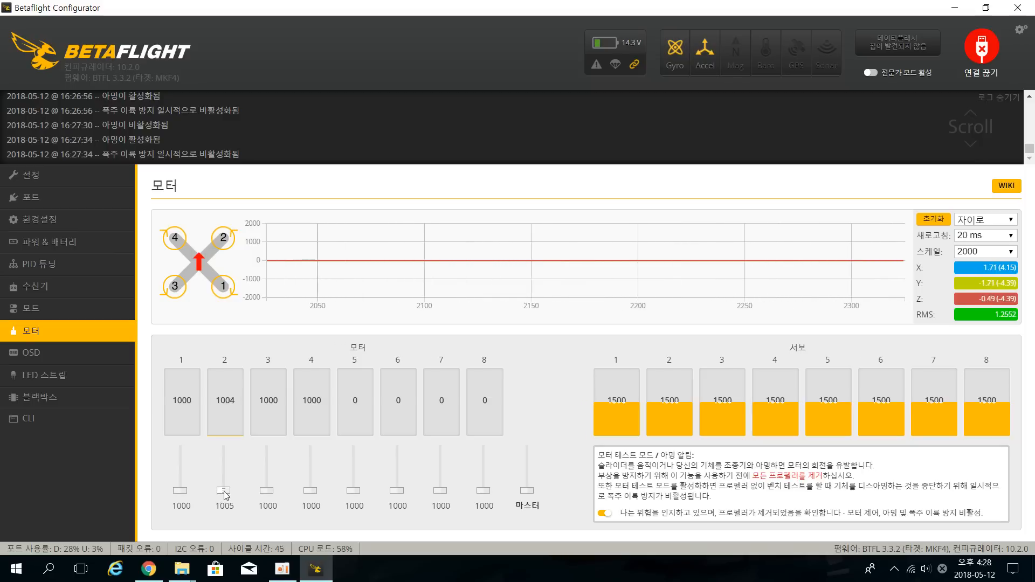
pyautogui.press('Up')
pyautogui.press('Up')
pyautogui.press('Up')
pyautogui.press('Up')
pyautogui.press('Up')
pyautogui.press('Up')
pyautogui.press('Up')
pyautogui.press('Up')
pyautogui.press('Up')
pyautogui.press('Up')
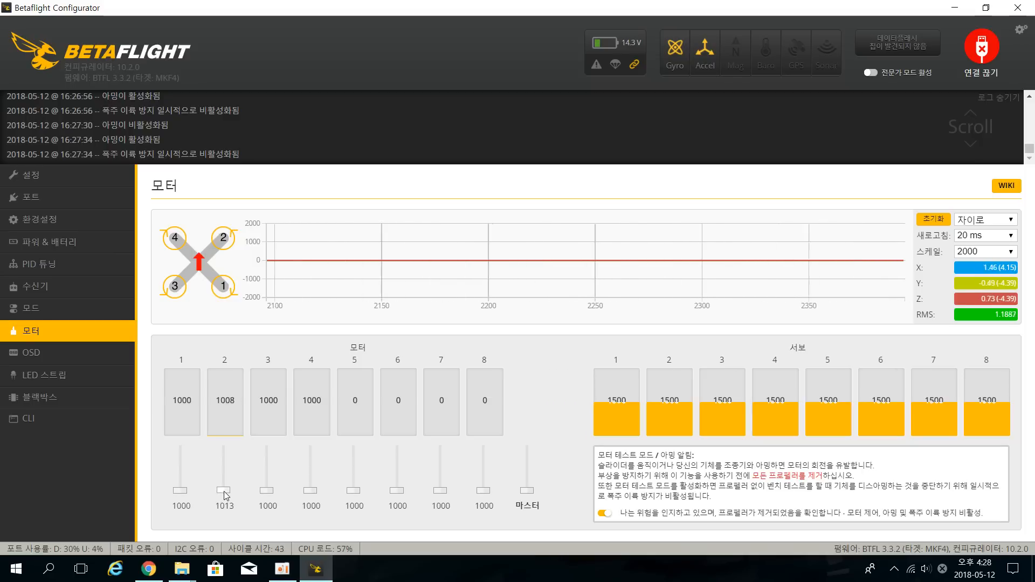
pyautogui.press('Down')
pyautogui.press('Down')
pyautogui.press('Down')
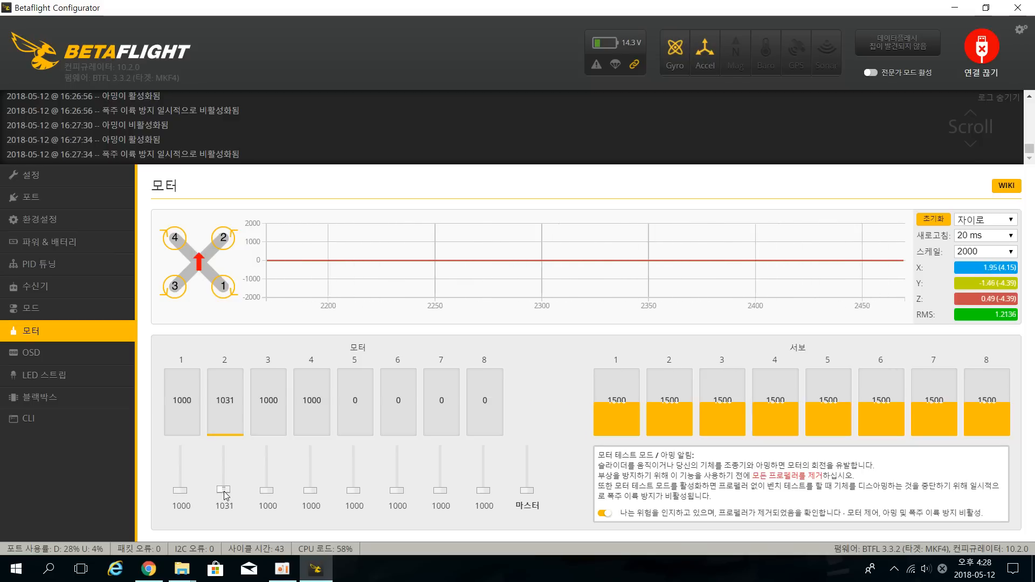
pyautogui.press('Down')
pyautogui.press('Down')
pyautogui.press('Down')
pyautogui.press('Down')
pyautogui.press('Down')
pyautogui.press('Down')
pyautogui.press('Down')
pyautogui.press('Down')
pyautogui.press('Down')
pyautogui.press('Down')
pyautogui.press('Down')
pyautogui.press('Down')
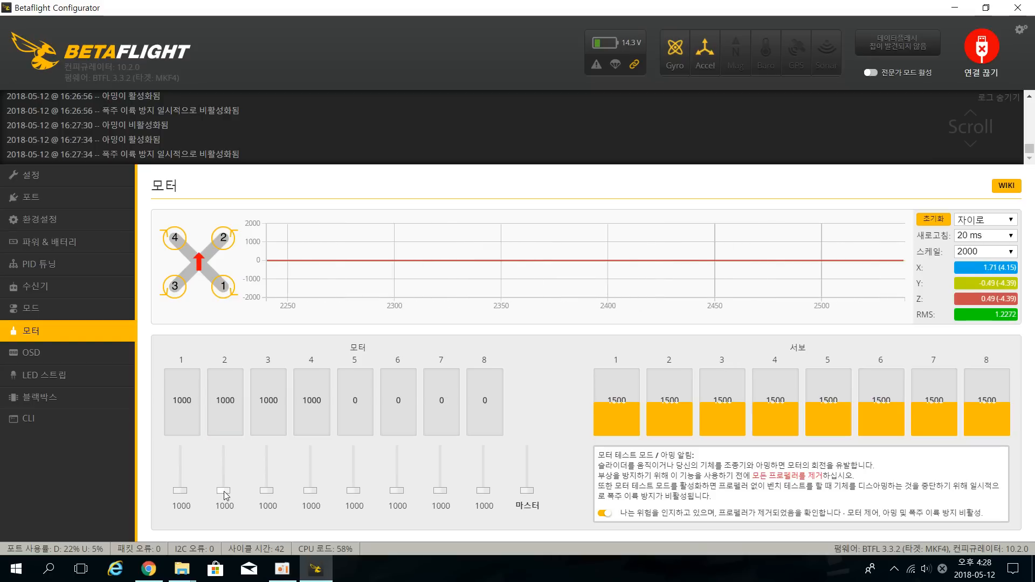
# Run motor 2 up to 1300 in large increments and bring it back to 1000
pyautogui.press('pageup')
pyautogui.press('pageup')
pyautogui.press('pageup')
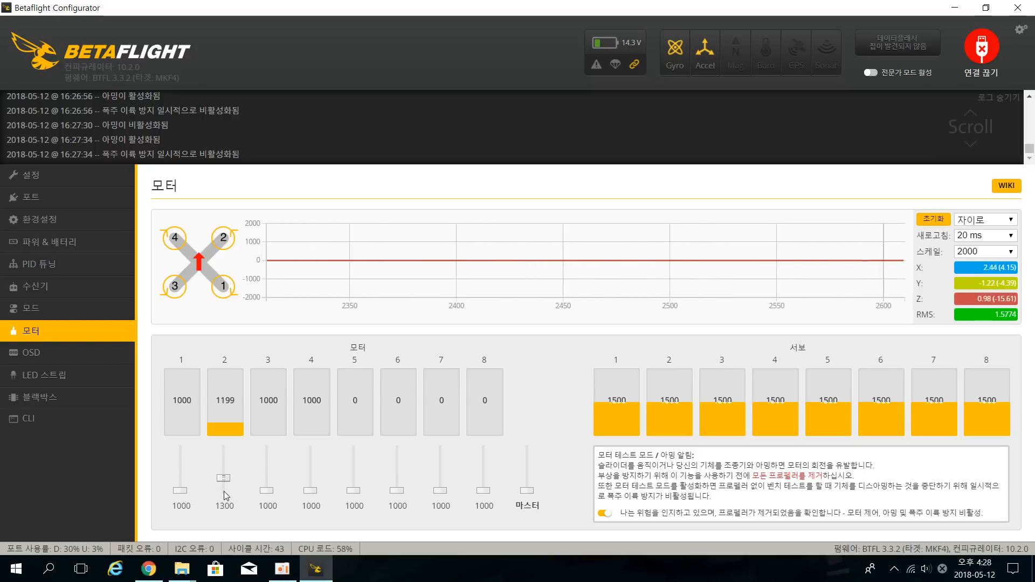
pyautogui.press('pagedown')
pyautogui.press('pagedown')
pyautogui.press('pagedown')
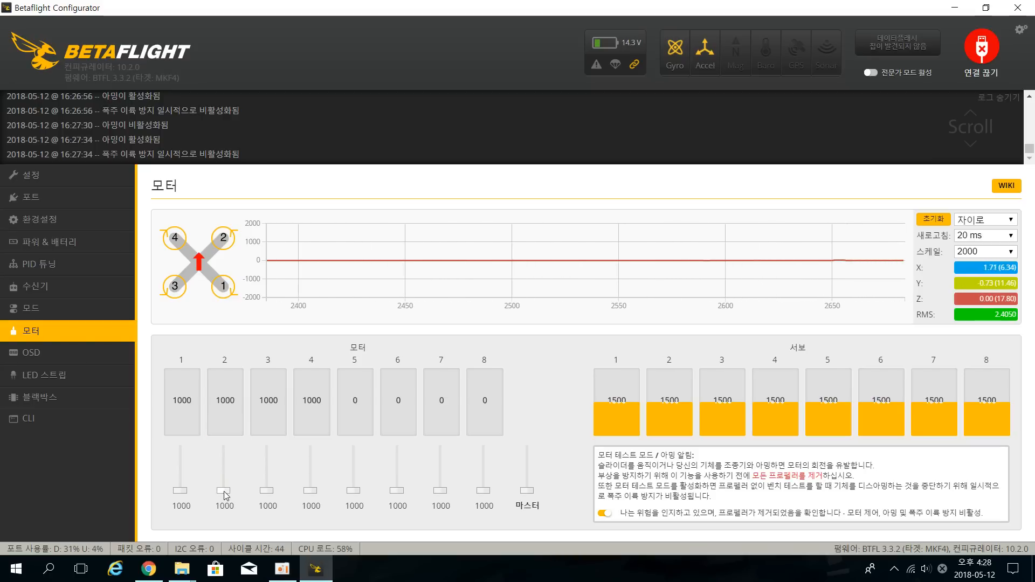
# Test-spin motor 3 alone by raising its value slightly and returning it to 1000
pyautogui.moveTo(268, 490); pyautogui.dragTo(273, 489)
pyautogui.press('Down')
pyautogui.press('Down')
pyautogui.press('Down')
pyautogui.press('Down')
pyautogui.press('Down')
pyautogui.press('Down')
pyautogui.press('Down')
pyautogui.press('Down')
pyautogui.press('Down')
pyautogui.press('Down')
pyautogui.press('Down')
pyautogui.press('Down')
pyautogui.press('Down')
pyautogui.press('Down')
pyautogui.press('Down')
pyautogui.press('Down')
pyautogui.press('Down')
pyautogui.press('Down')
pyautogui.press('Down')
pyautogui.press('Down')
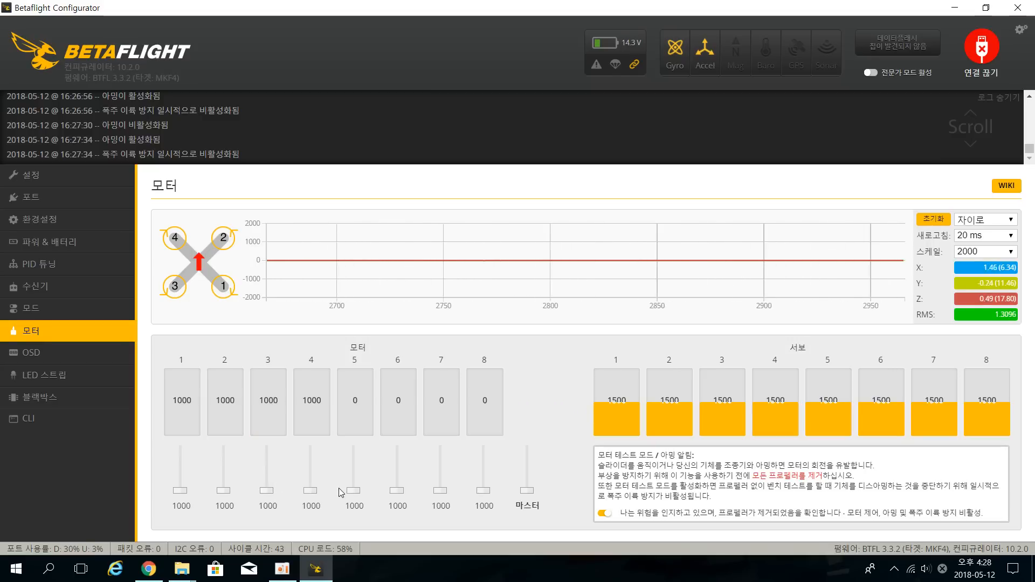
# Test-spin motor 4 alone by raising its value slightly and returning it to 1000
pyautogui.moveTo(306, 493); pyautogui.dragTo(310, 492)
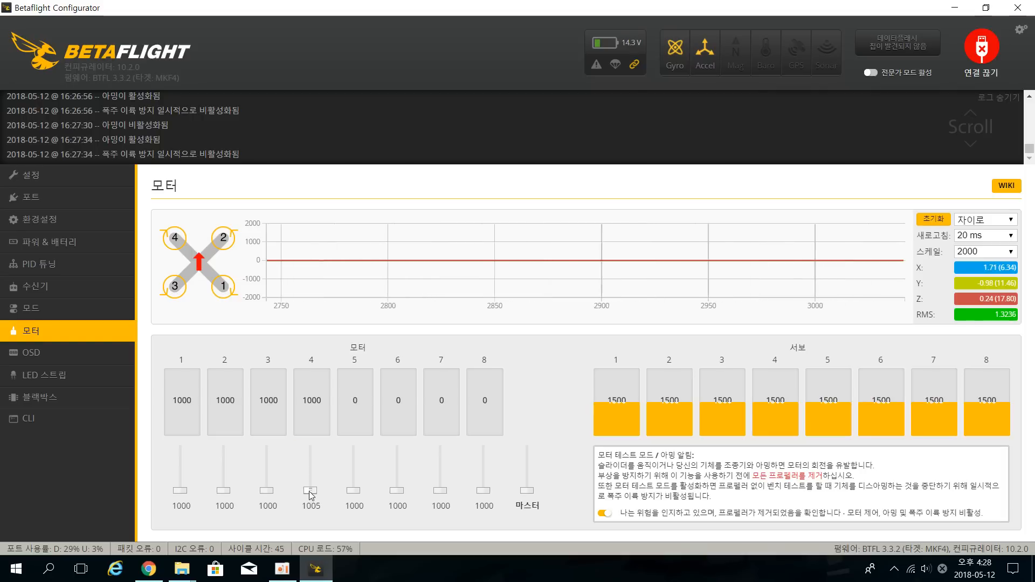
pyautogui.press('Down')
pyautogui.press('Down')
pyautogui.press('Down')
pyautogui.press('Down')
pyautogui.press('Down')
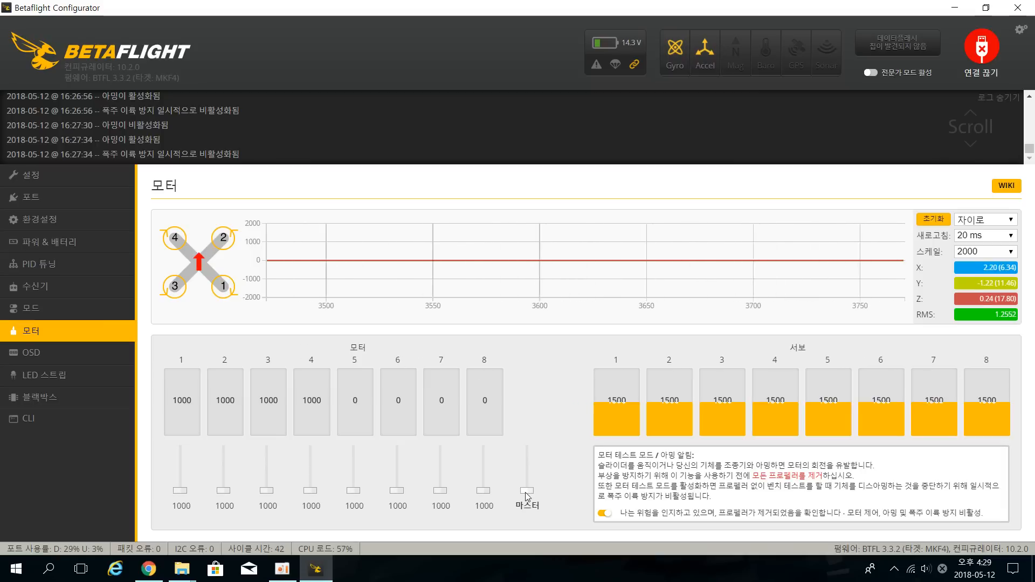
# Spin motors 1 to 4 together with the master control at about 1019 and lower them to 1000
pyautogui.moveTo(528, 491); pyautogui.dragTo(559, 489)
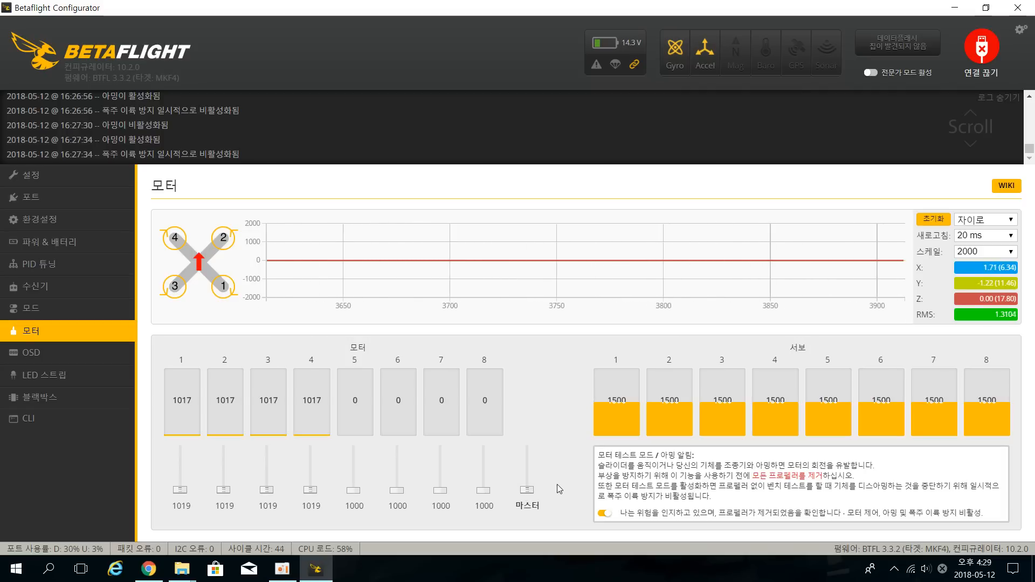
pyautogui.press('Down')
pyautogui.press('Down')
pyautogui.press('Down')
pyautogui.press('Down')
pyautogui.press('Down')
pyautogui.press('Down')
pyautogui.press('Down')
pyautogui.press('Down')
pyautogui.press('Down')
pyautogui.press('Down')
pyautogui.press('Down')
pyautogui.press('Down')
pyautogui.press('Down')
pyautogui.press('Down')
pyautogui.press('Down')
pyautogui.press('Down')
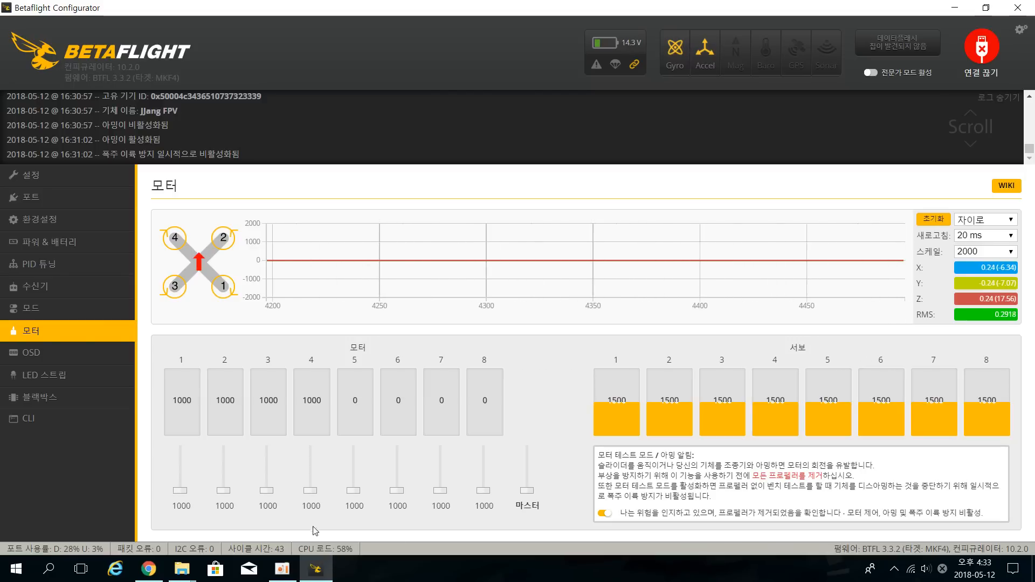
# Run "set min_throttle = 1020" in the CLI
pyautogui.click(92, 426)
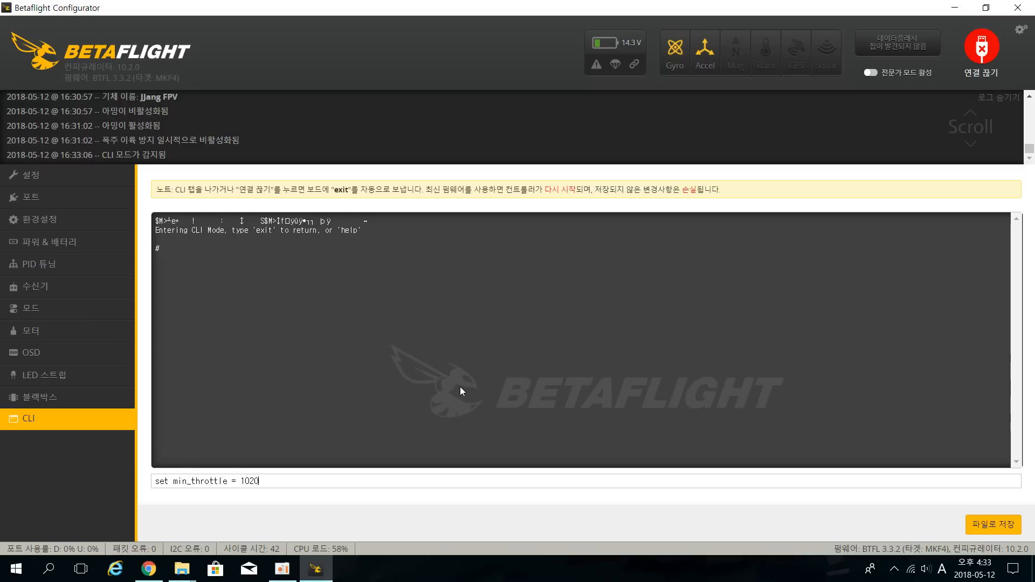
pyautogui.press('Return')
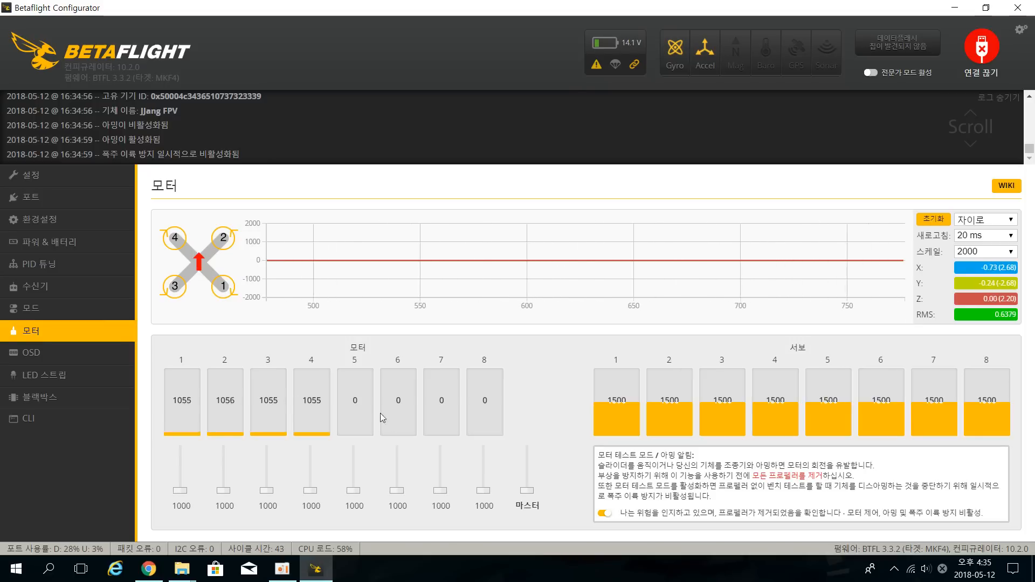
# Check the receiver page's channel values and stick thresholds, and return to the motors page
pyautogui.click(92, 292)
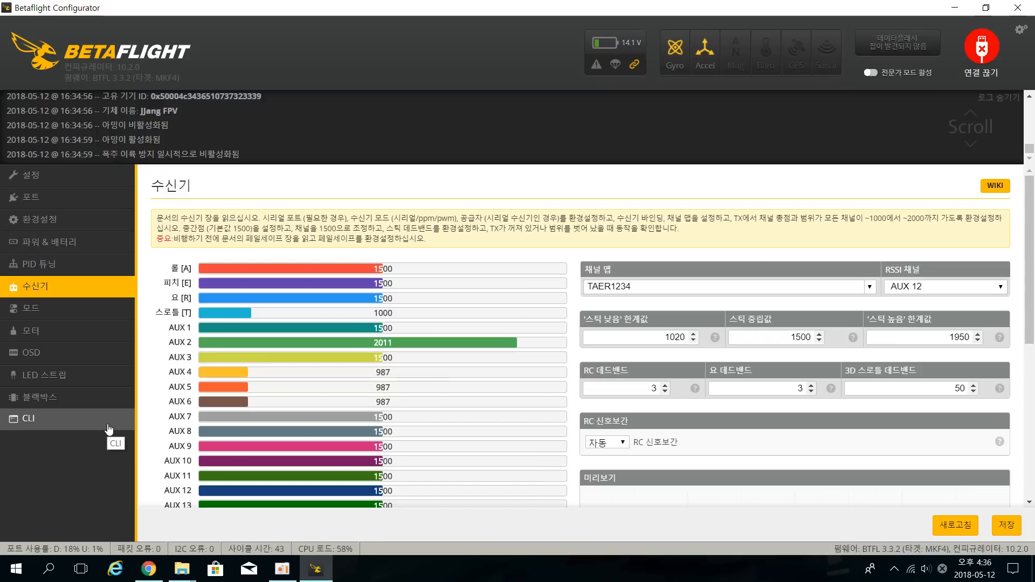
pyautogui.click(51, 330)
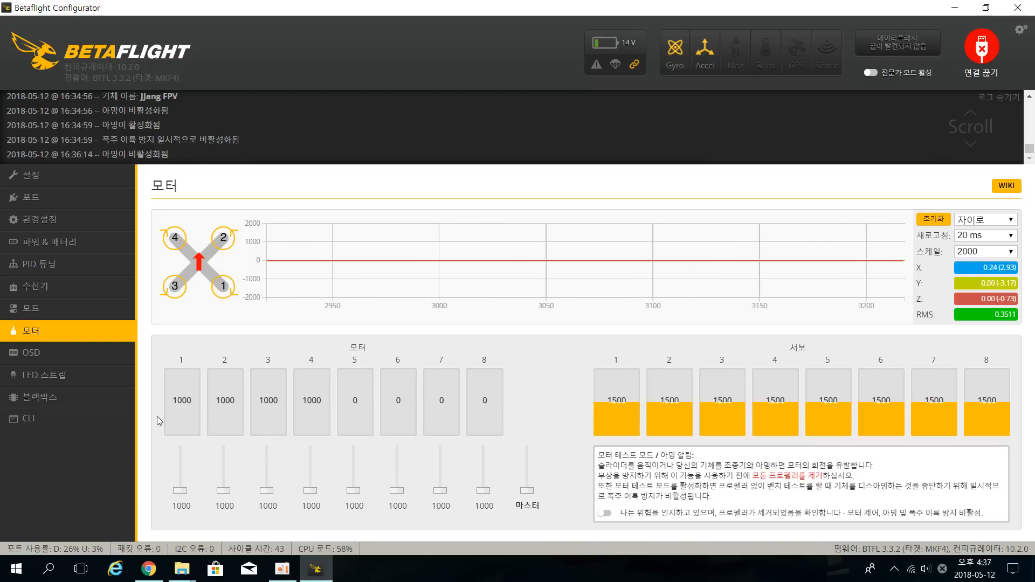
# Open the OSD page, try toggling the Timer 1 element, and try repositioning an element in the preview
pyautogui.click(100, 356)
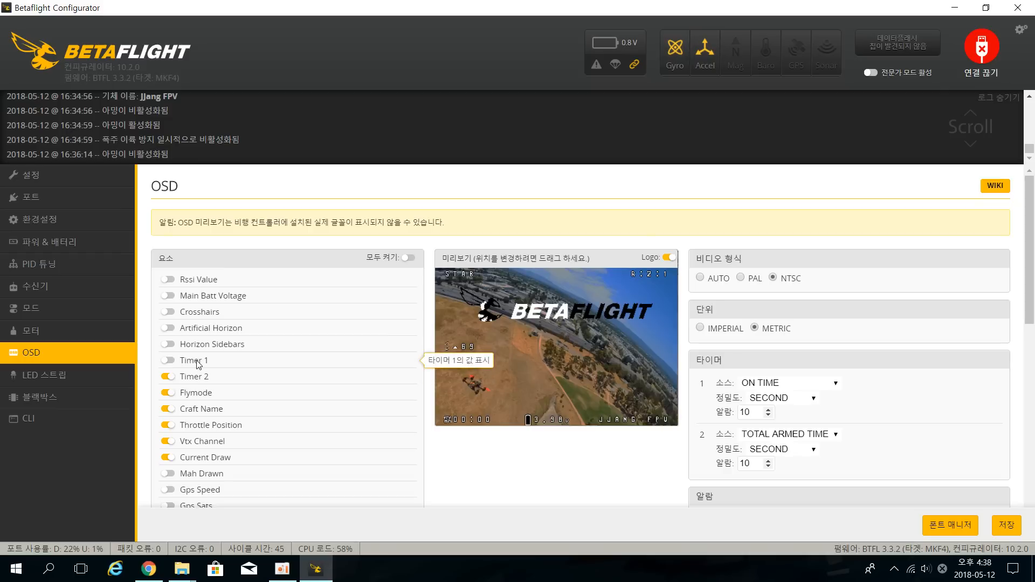
pyautogui.click(169, 360)
pyautogui.click(239, 362)
pyautogui.moveTo(467, 274)
pyautogui.mouseDown()
pyautogui.moveTo(487, 298)
pyautogui.moveTo(454, 282)
pyautogui.mouseUp()
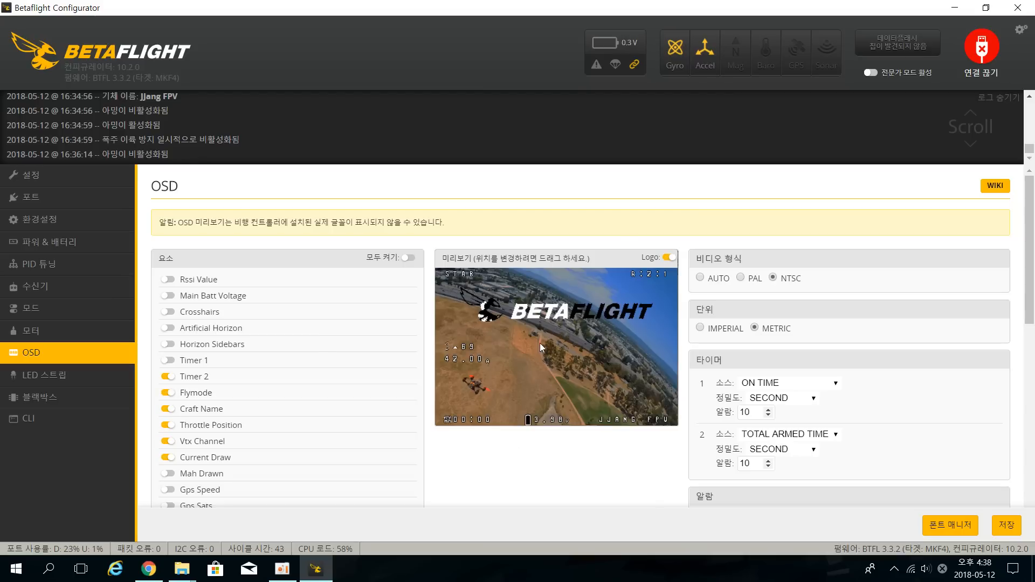
# Try the AUTO video format for the OSD preview and return it to NTSC
pyautogui.click(715, 277)
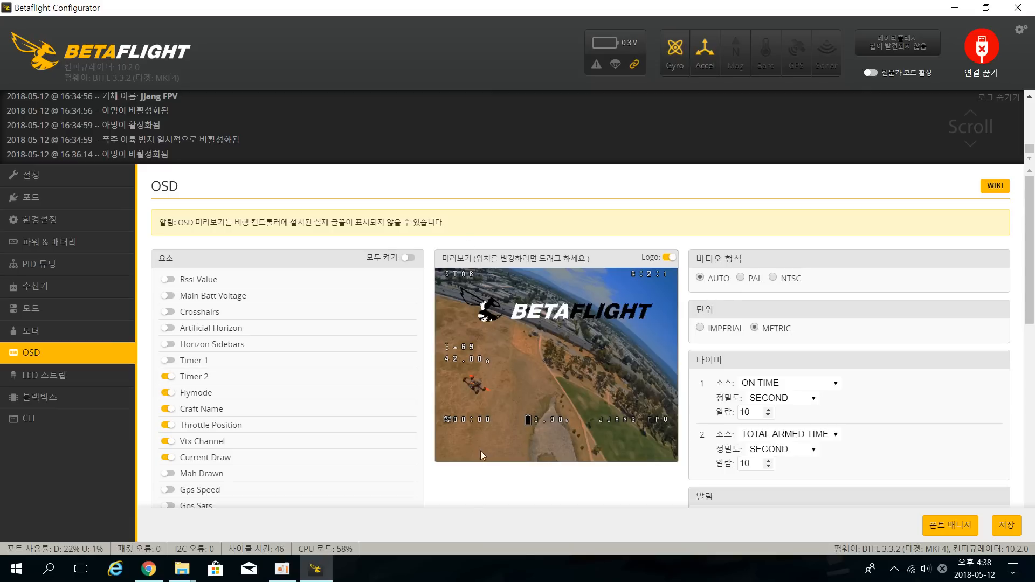
pyautogui.click(773, 278)
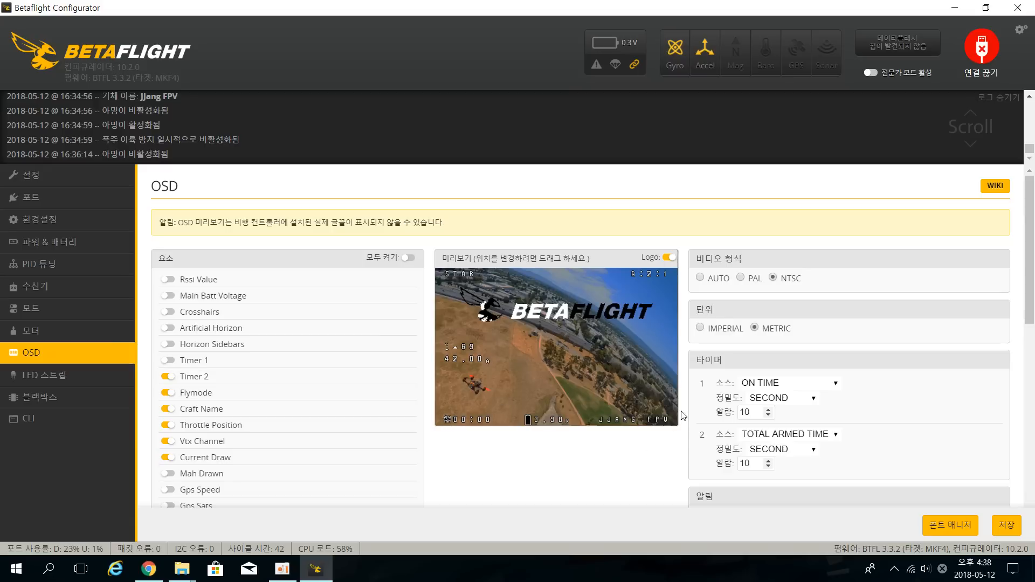
pyautogui.scroll(-2, 594, 377)
pyautogui.scroll(2, 490, 314)
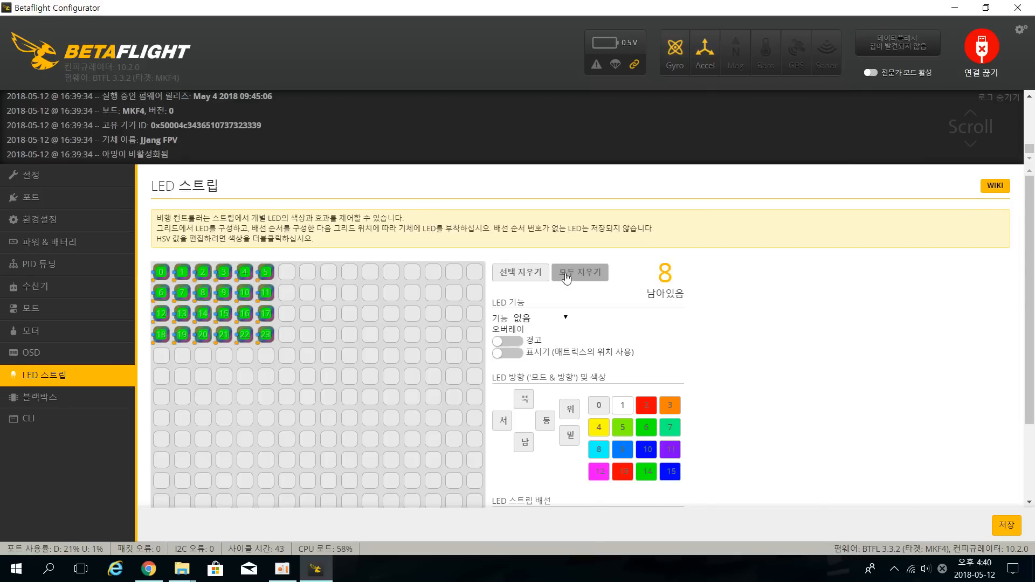
# Clear all LEDs from the LED strip grid and wire 16 LEDs in order as two rows of eight
pyautogui.click(580, 272)
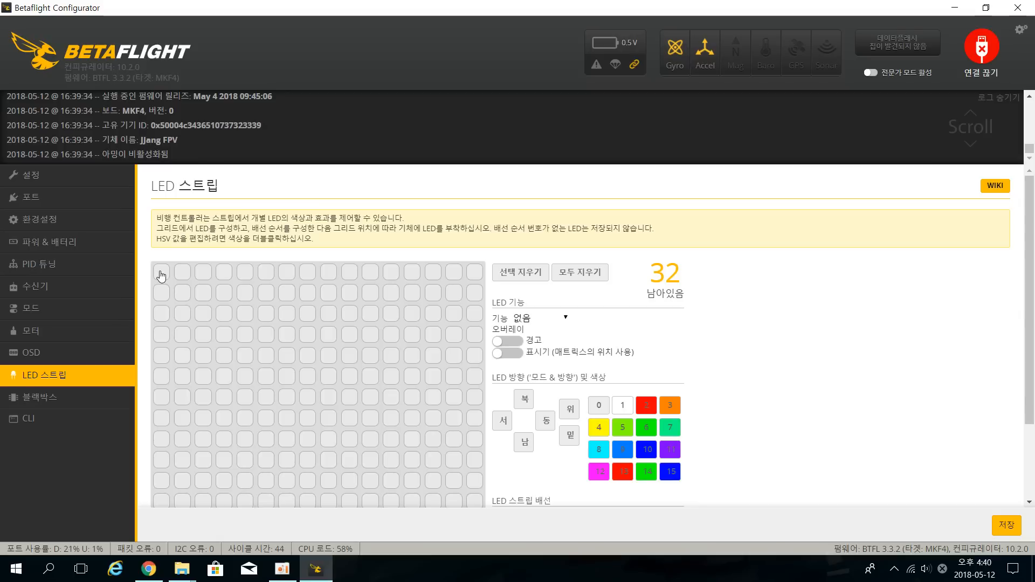
pyautogui.scroll(-2, 683, 424)
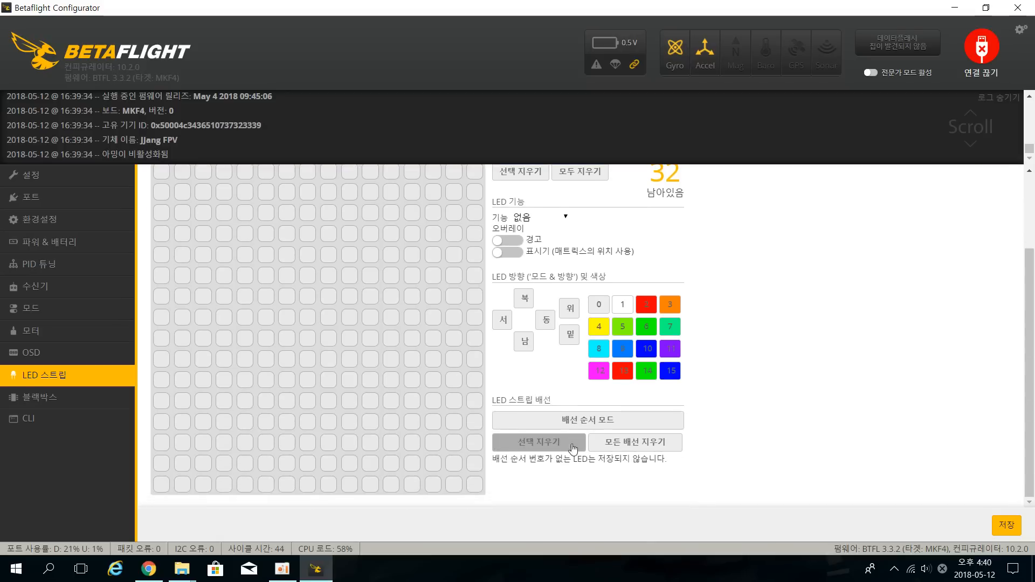
pyautogui.click(609, 427)
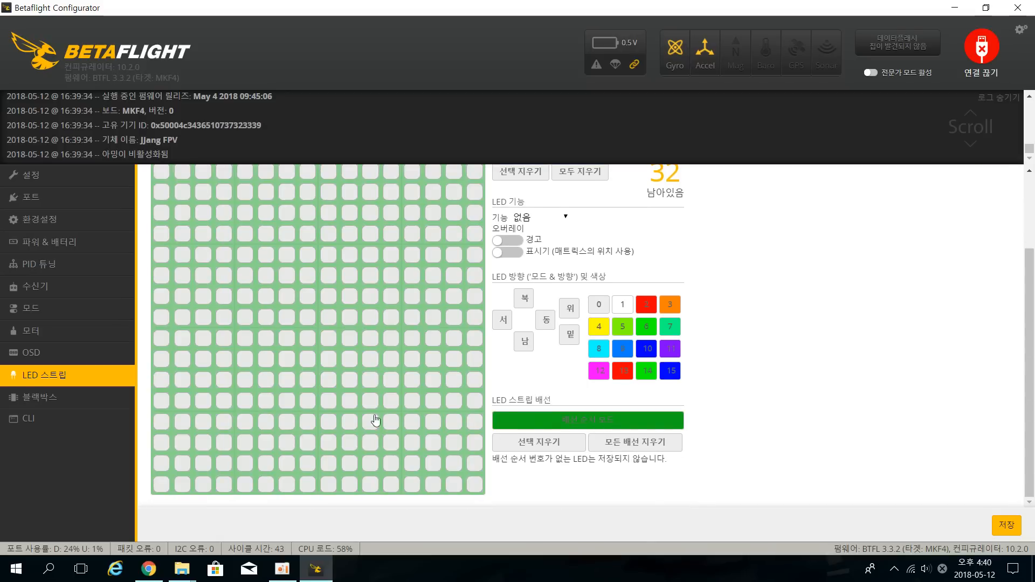
pyautogui.scroll(2, 695, 391)
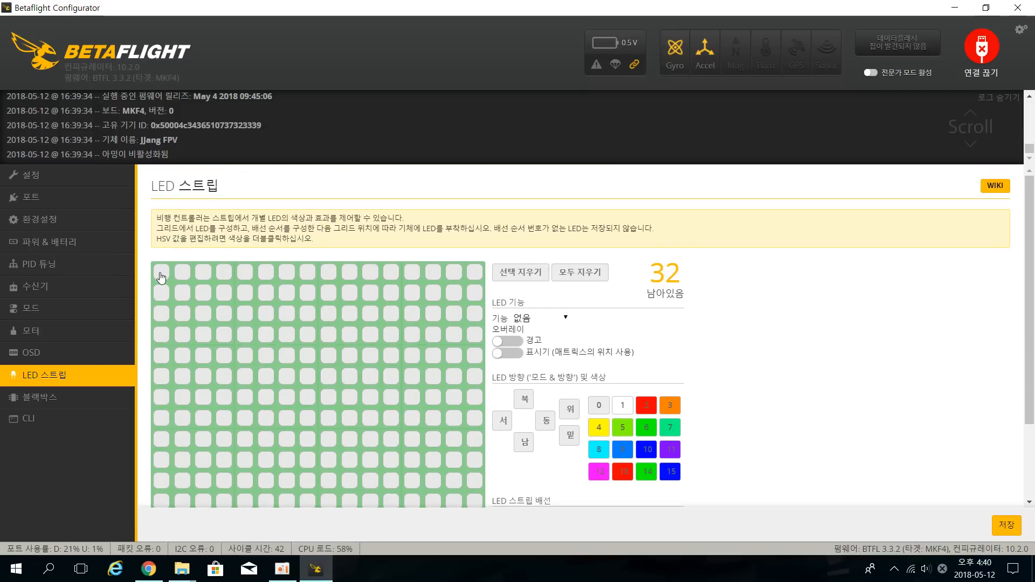
pyautogui.moveTo(161, 278); pyautogui.dragTo(310, 296)
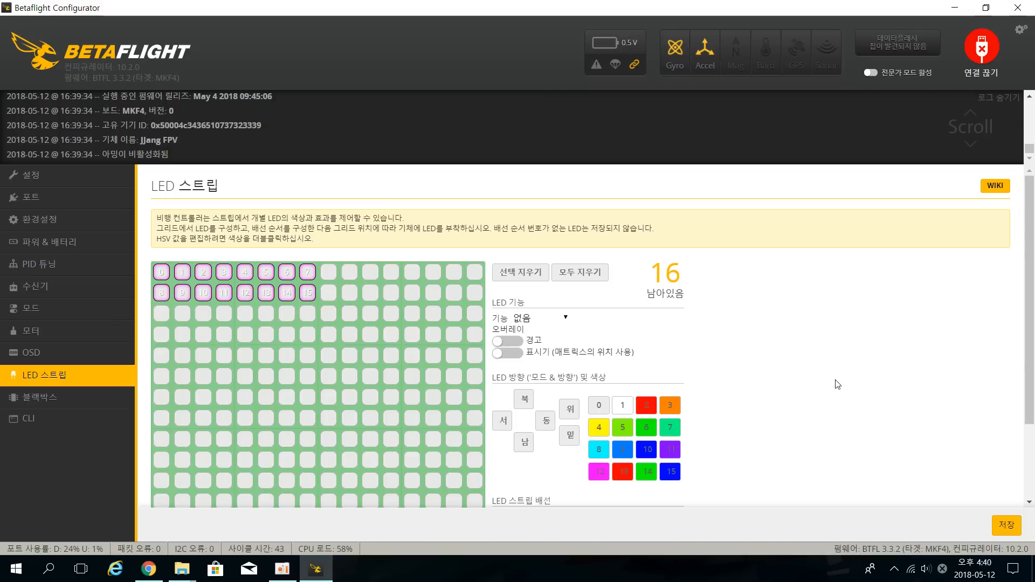
# Assign the color function (색상) to the 16 wired LEDs and enable their color modifier on AUX 5
pyautogui.click(557, 320)
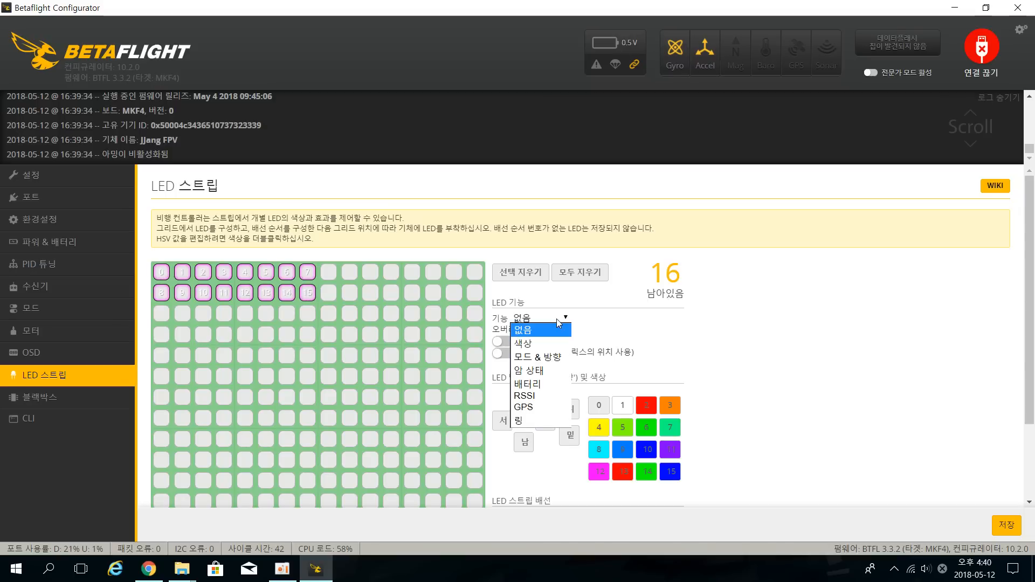
pyautogui.click(545, 344)
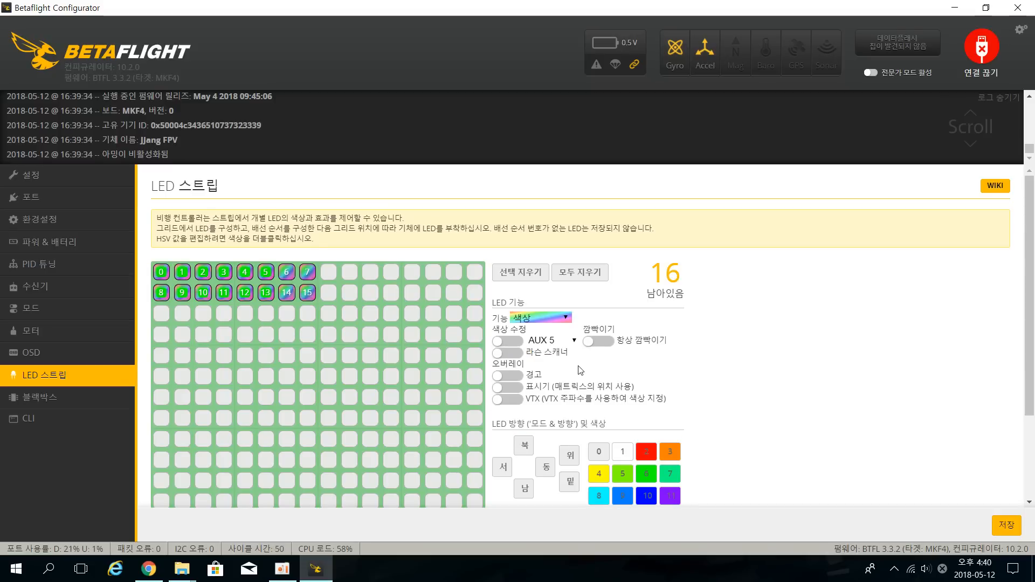
pyautogui.scroll(-1, 692, 375)
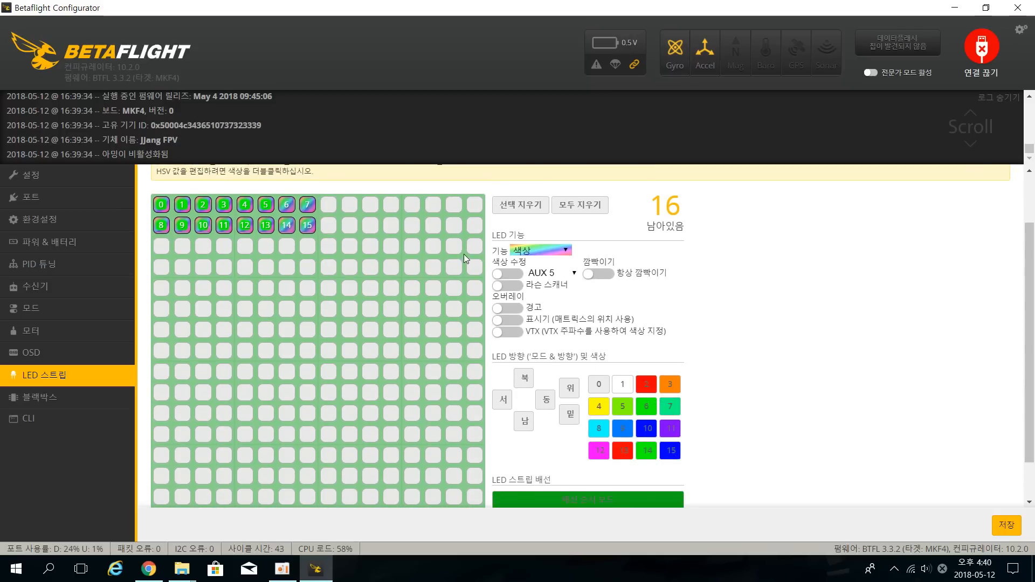
pyautogui.click(507, 274)
pyautogui.scroll(2, 711, 356)
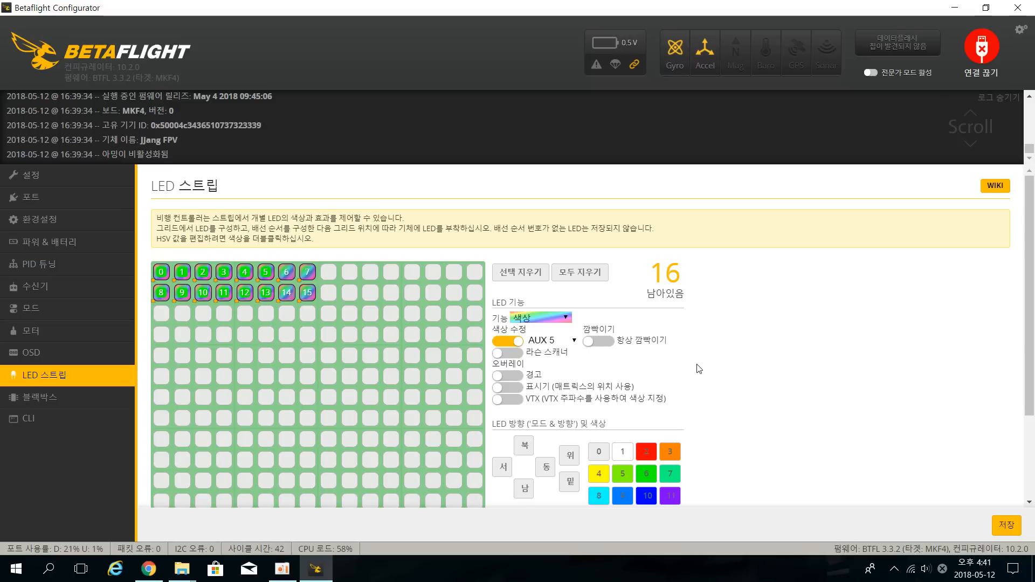
# Set the 16 wired LEDs to color 14 (green) in the LED strip color palette
pyautogui.scroll(-2, 695, 375)
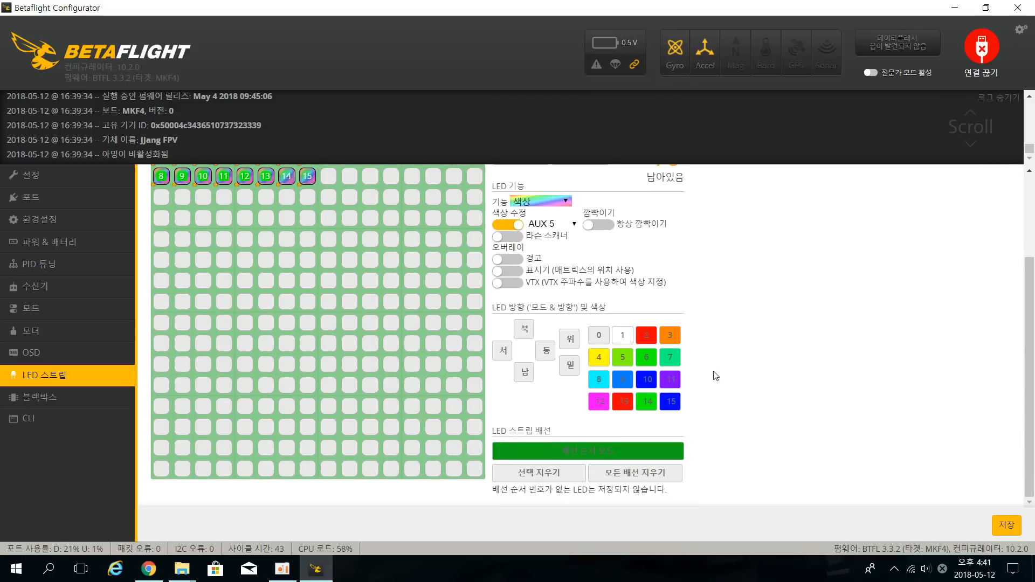
pyautogui.click(650, 403)
pyautogui.scroll(2, 733, 399)
pyautogui.scroll(-1, 728, 403)
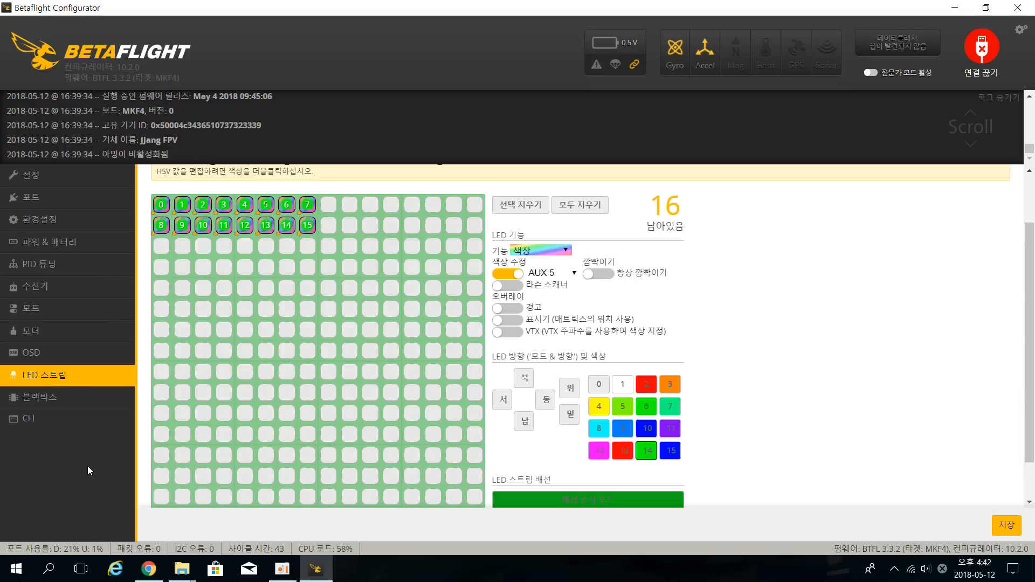
# Open the CLI and run resource to review the list of pin assignments from its beginning
pyautogui.click(89, 421)
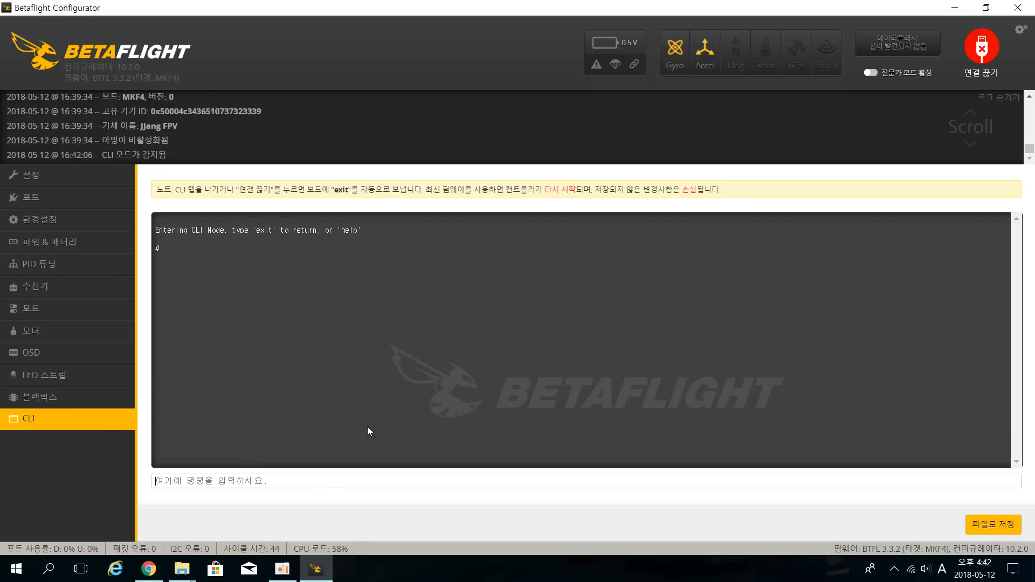
pyautogui.write('resource')
pyautogui.press('Return')
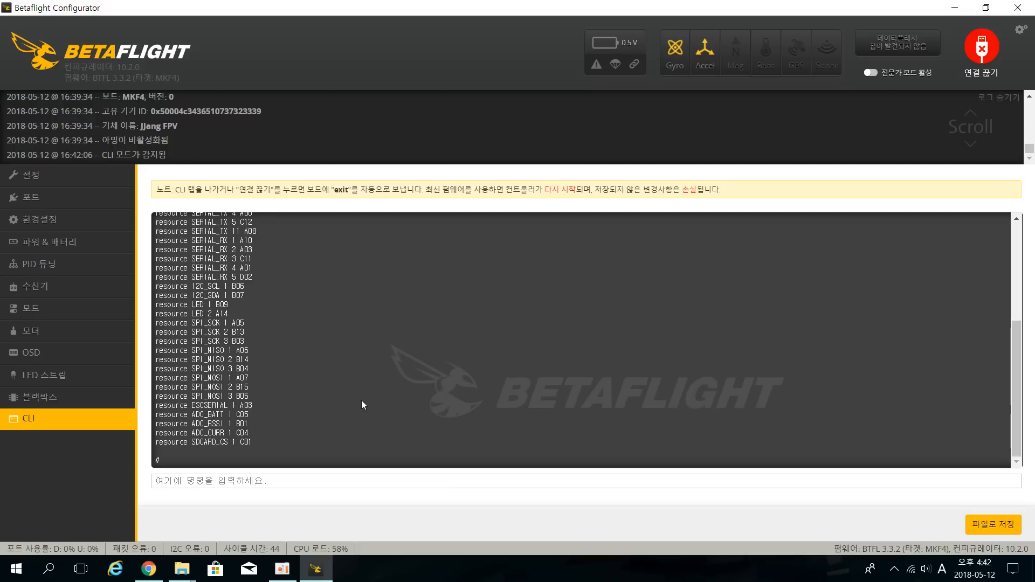
pyautogui.scroll(4, 342, 331)
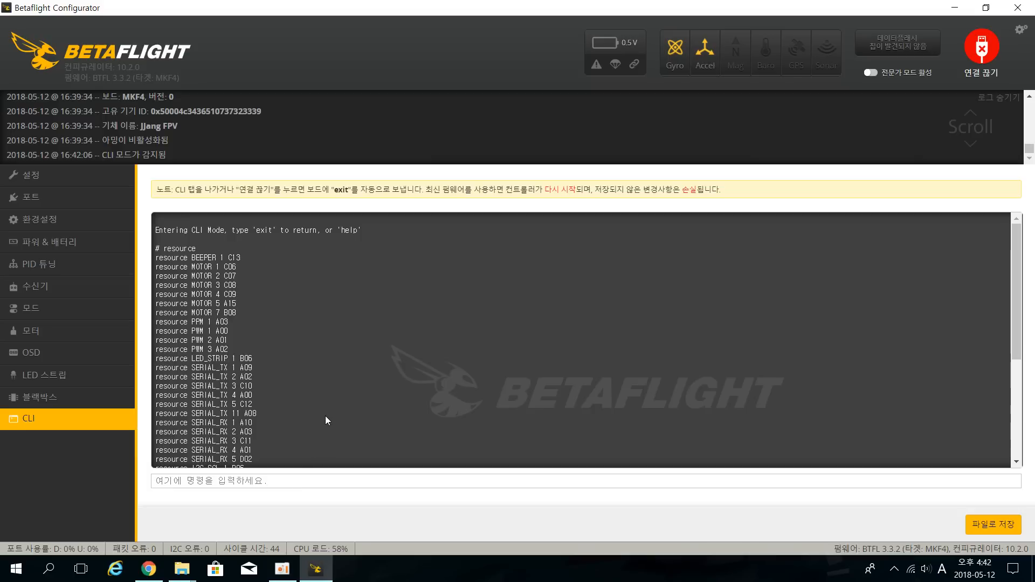
pyautogui.write('resource MOTOR')
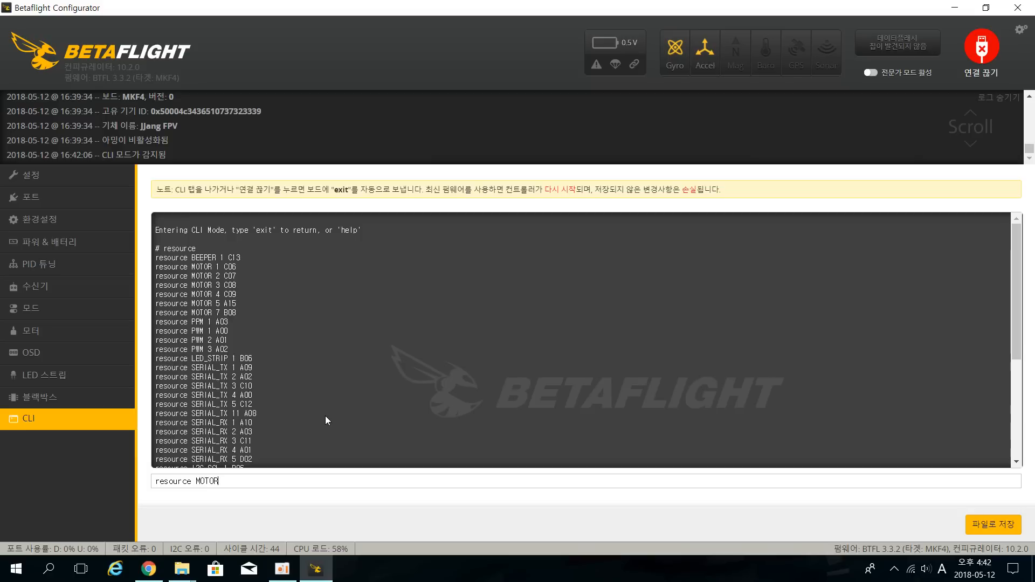
pyautogui.write(' 6 A14')
pyautogui.press('BackSpace')
pyautogui.press('BackSpace')
pyautogui.press('BackSpace')
pyautogui.write('NONE')
pyautogui.press('BackSpace')
pyautogui.press('BackSpace')
pyautogui.press('BackSpace')
pyautogui.press('BackSpace')
pyautogui.press('BackSpace')
pyautogui.press('BackSpace')
pyautogui.press('BackSpace')
pyautogui.press('BackSpace')
pyautogui.press('BackSpace')
pyautogui.press('BackSpace')
pyautogui.press('BackSpace')
pyautogui.press('BackSpace')
pyautogui.press('BackSpace')
pyautogui.press('BackSpace')
pyautogui.press('BackSpace')
pyautogui.press('BackSpace')
pyautogui.press('BackSpace')
pyautogui.press('BackSpace')
pyautogui.press('BackSpace')
pyautogui.press('BackSpace')
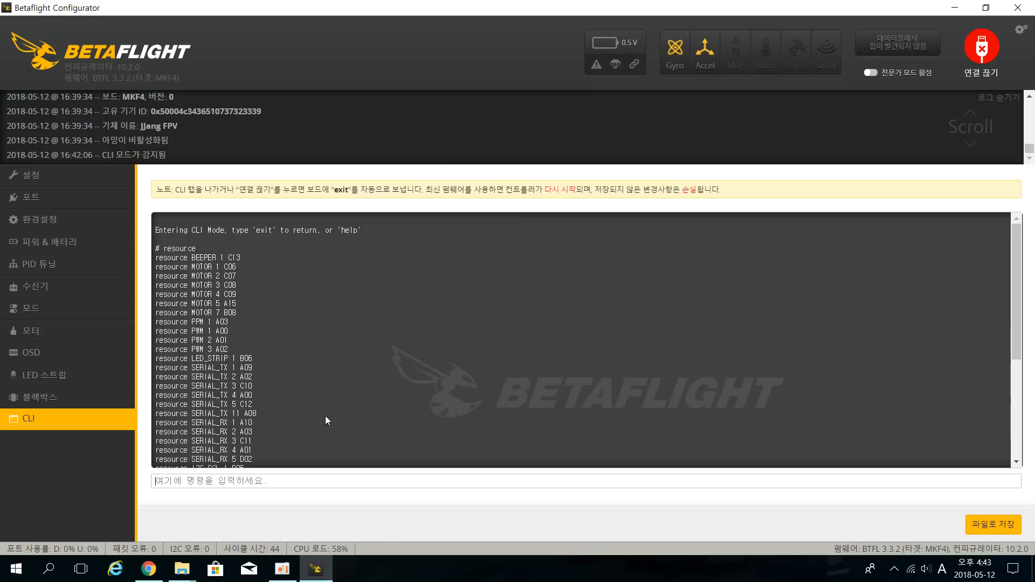
# Assign SERIAL_TX 11 to pin A08 with the command resource SERIAL_TX 11 A08
pyautogui.write('resource SER')
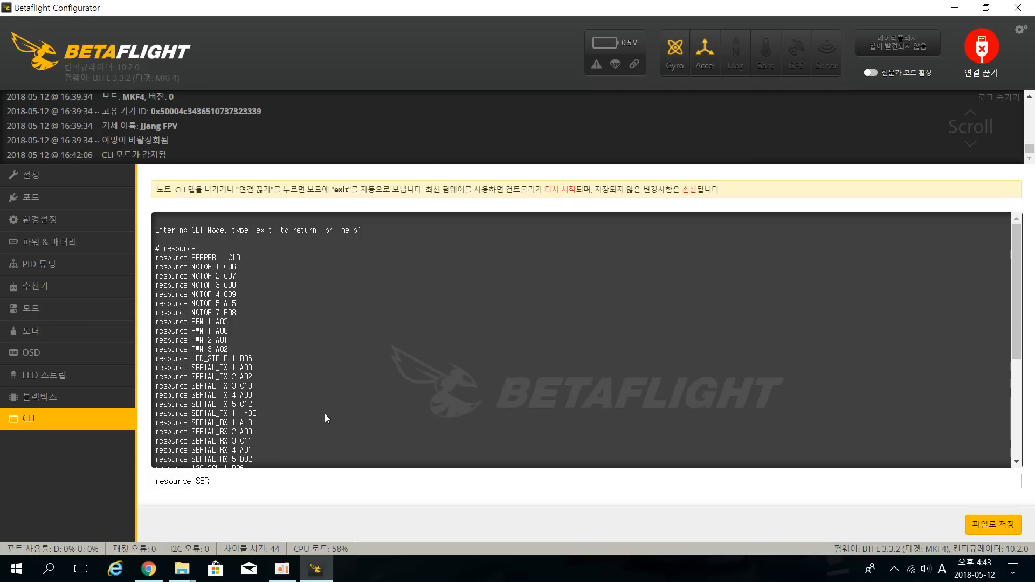
pyautogui.write('IAL_TX 11')
pyautogui.press('BackSpace')
pyautogui.write('2')
pyautogui.press('BackSpace')
pyautogui.write('1 A08')
pyautogui.press('Return')
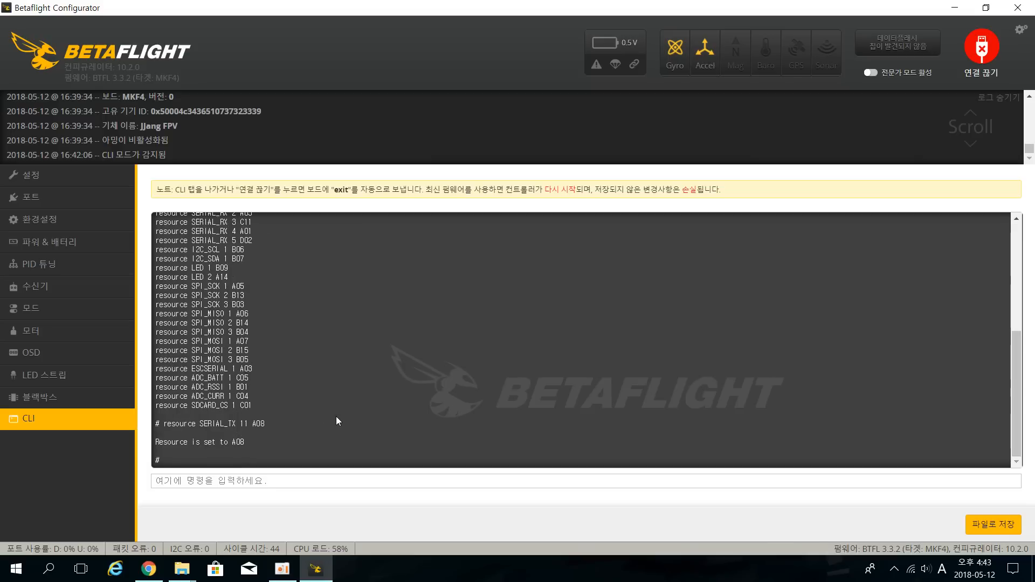
pyautogui.scroll(2, 289, 384)
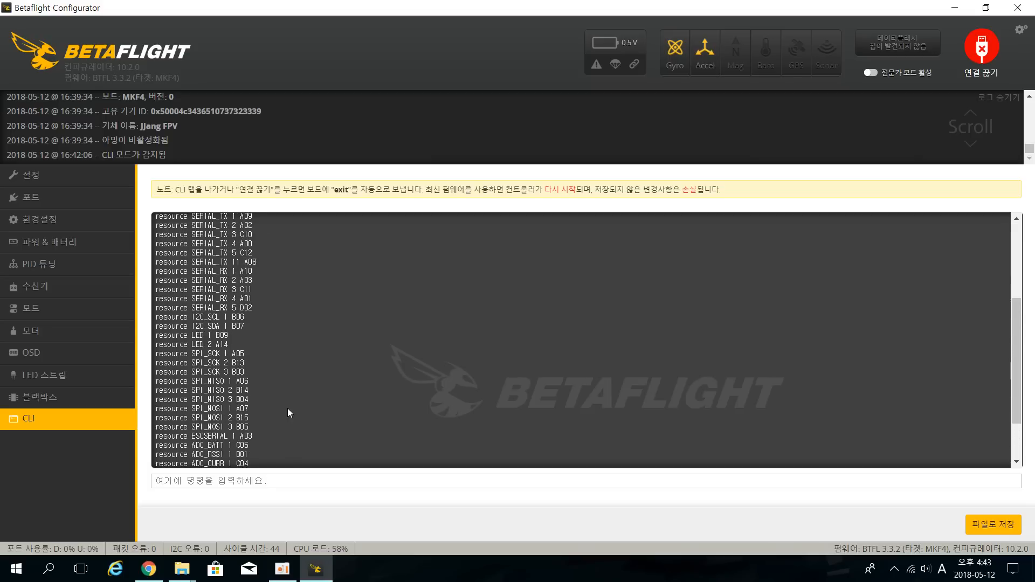
pyautogui.scroll(-2, 287, 426)
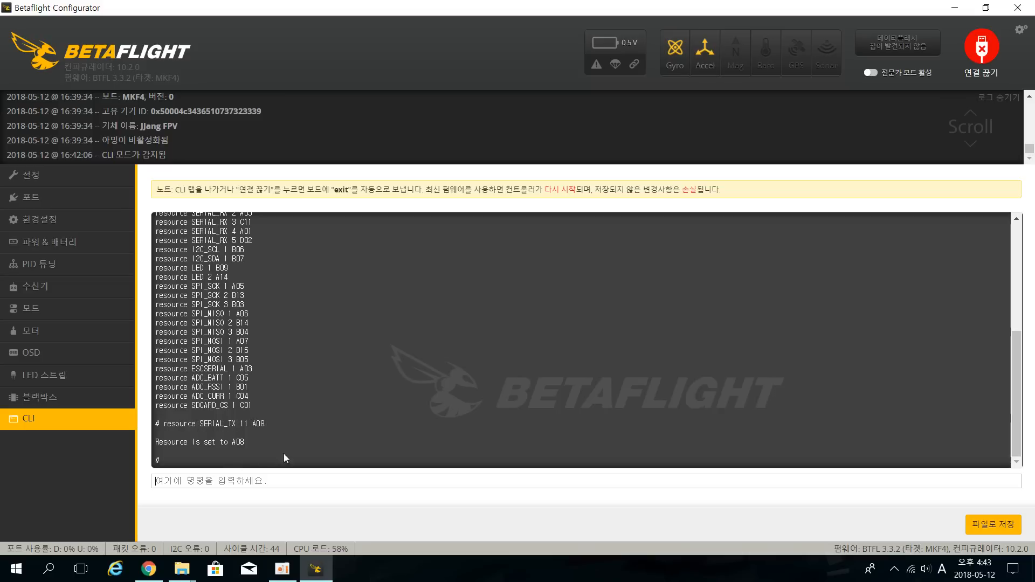
# Leave the CLI for the ports page and view SOFTSERIAL1's peripheral options, keeping TBS SmartAudio (TBS 스마트오디오)
pyautogui.click(88, 201)
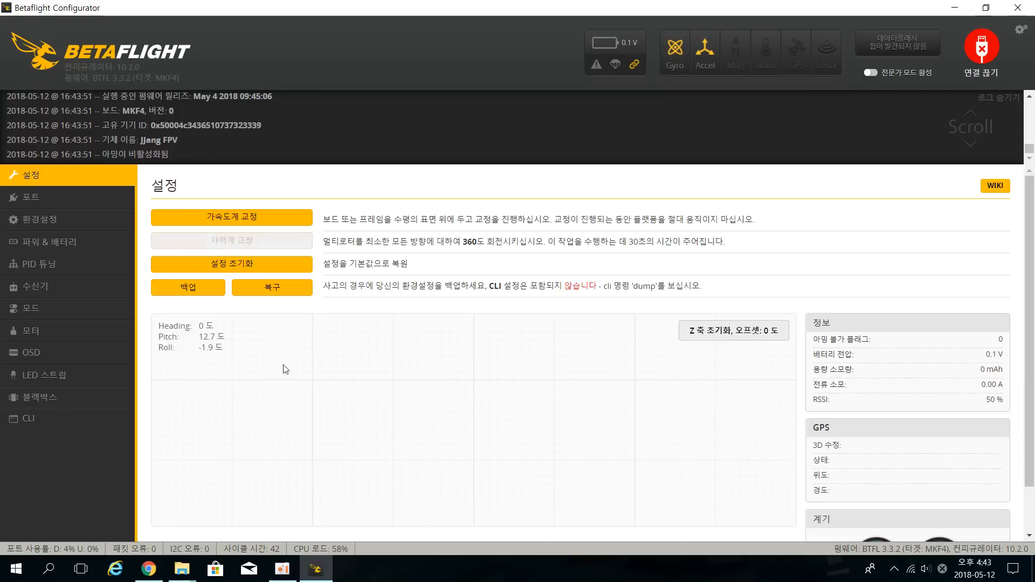
pyautogui.click(63, 200)
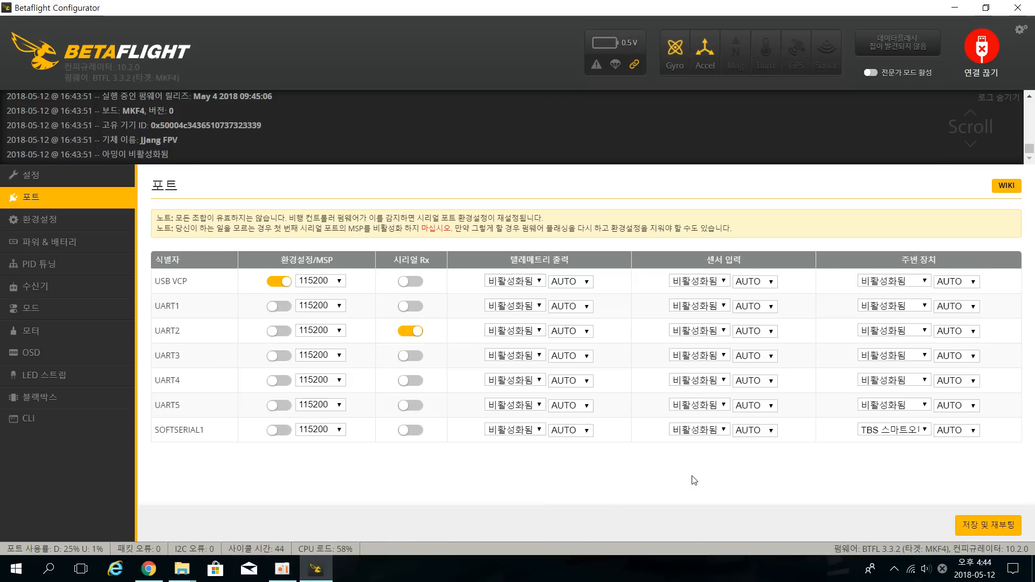
pyautogui.click(904, 433)
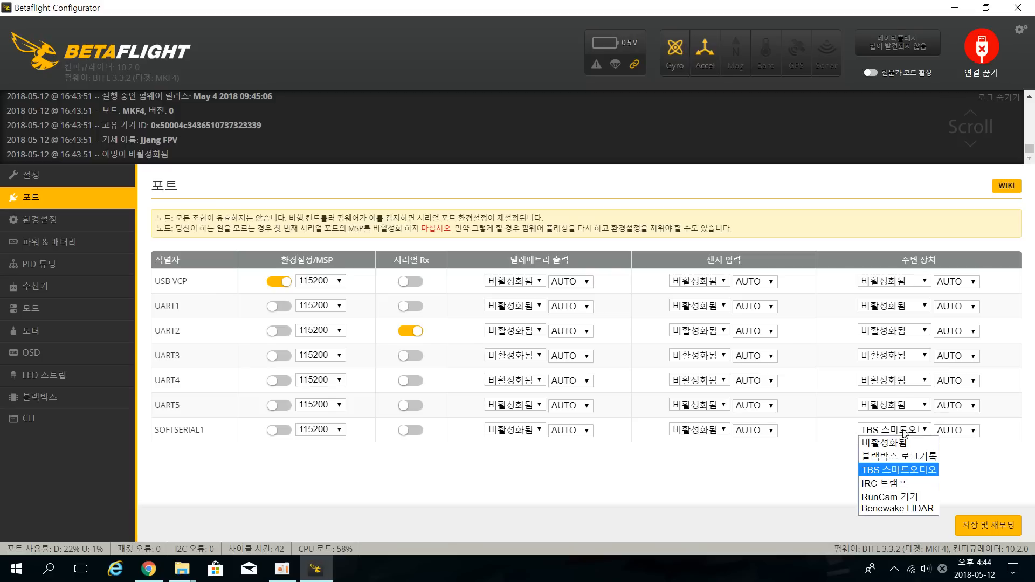
pyautogui.click(919, 479)
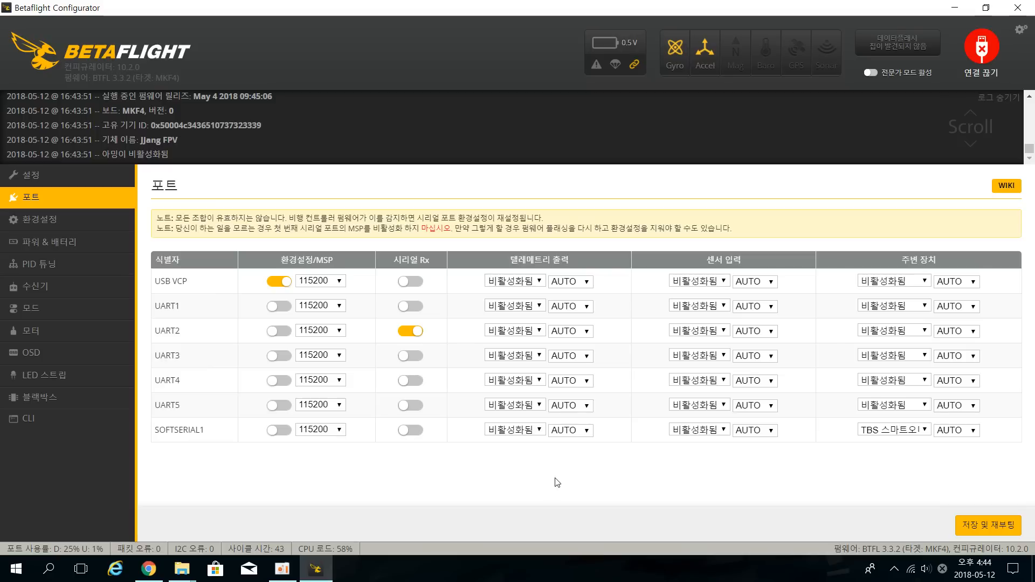
# Return to the CLI and list the resources again to check the motor pin assignments
pyautogui.click(97, 424)
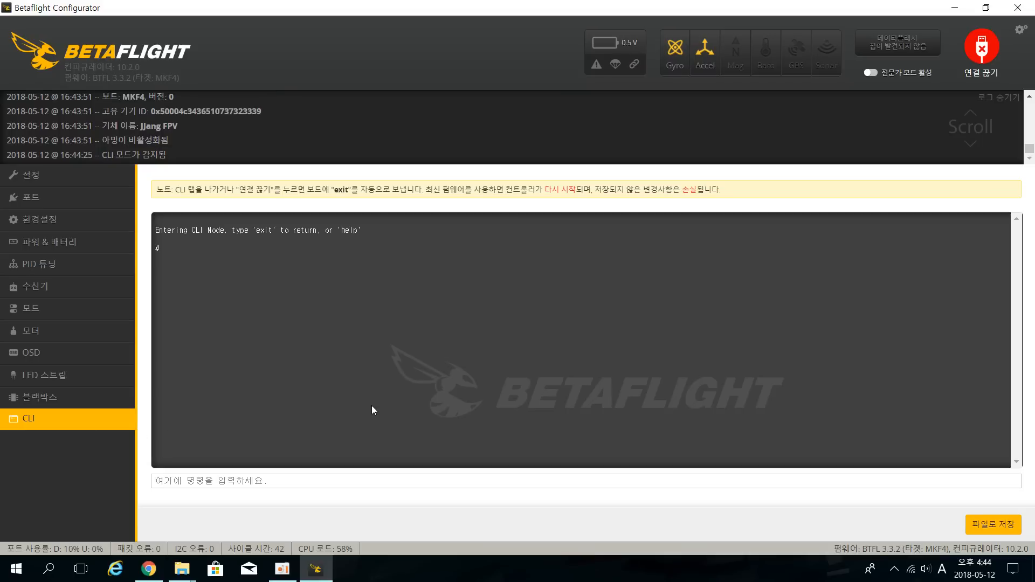
pyautogui.write('resource')
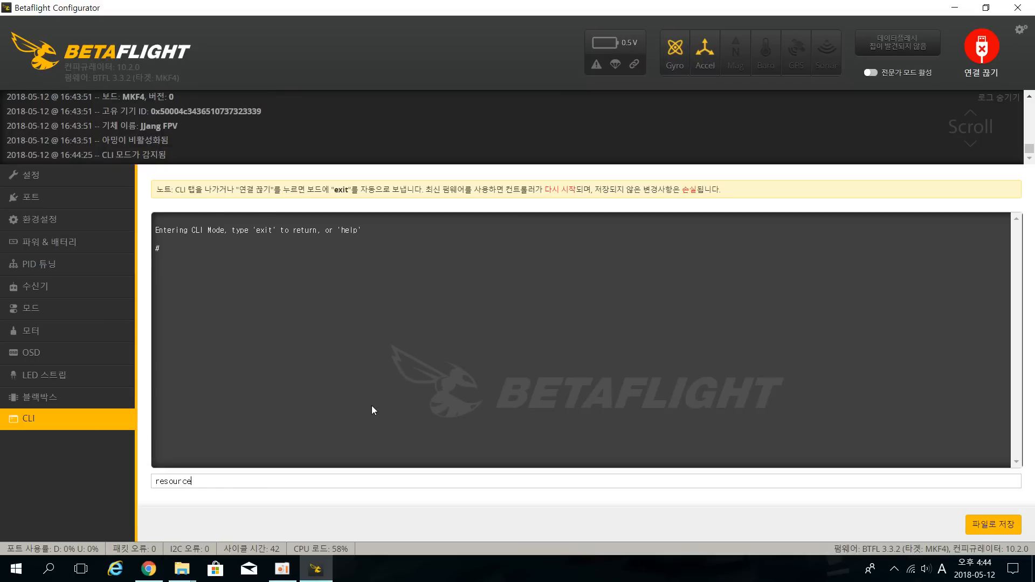
pyautogui.press('Return')
pyautogui.scroll(5, 334, 405)
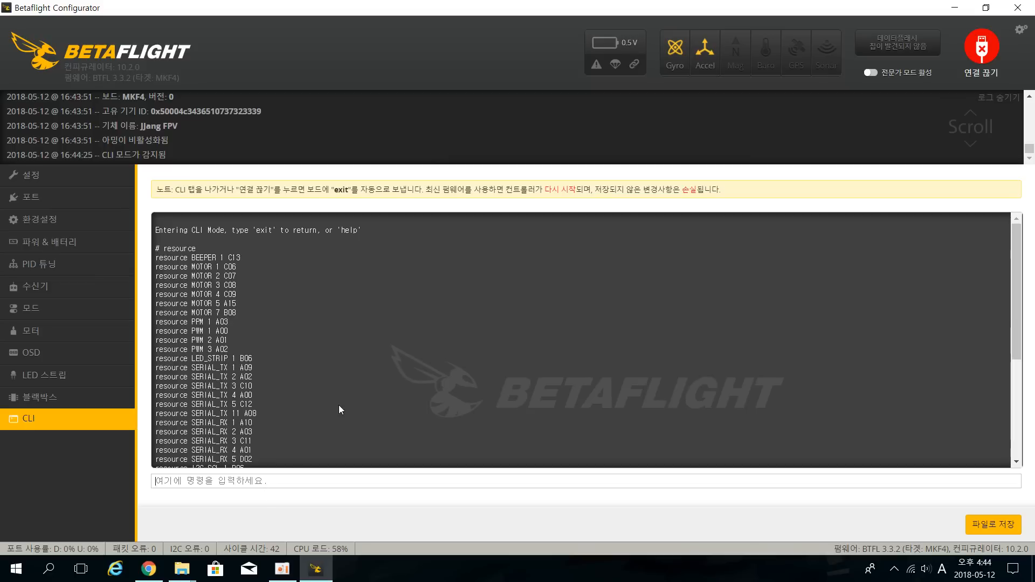
# Try assigning MOTOR 1 to pin C08 with the command resource MOTOR 1 C08
pyautogui.write('resource MOTOR')
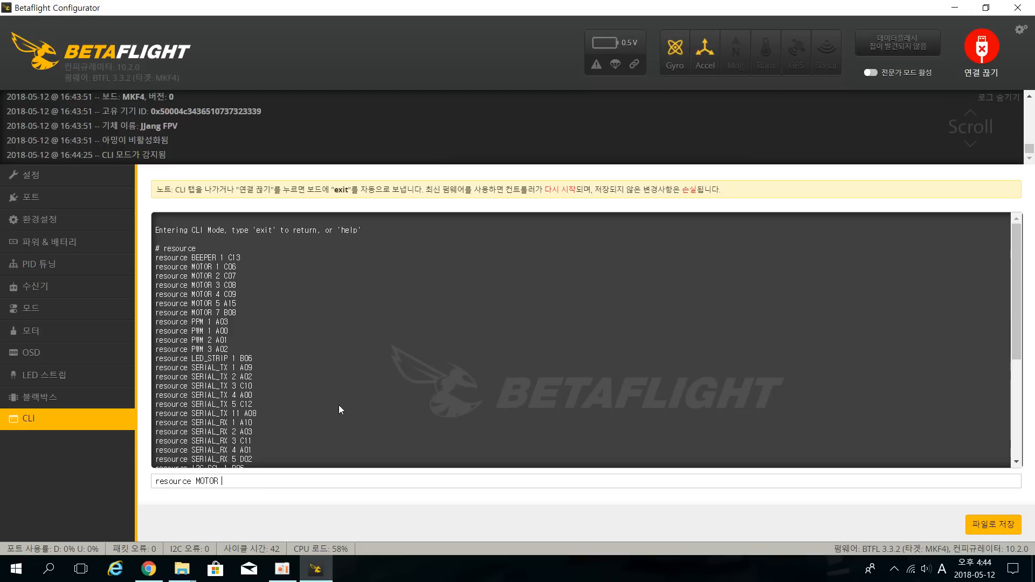
pyautogui.write(' 1')
pyautogui.write('C08')
pyautogui.press('Return')
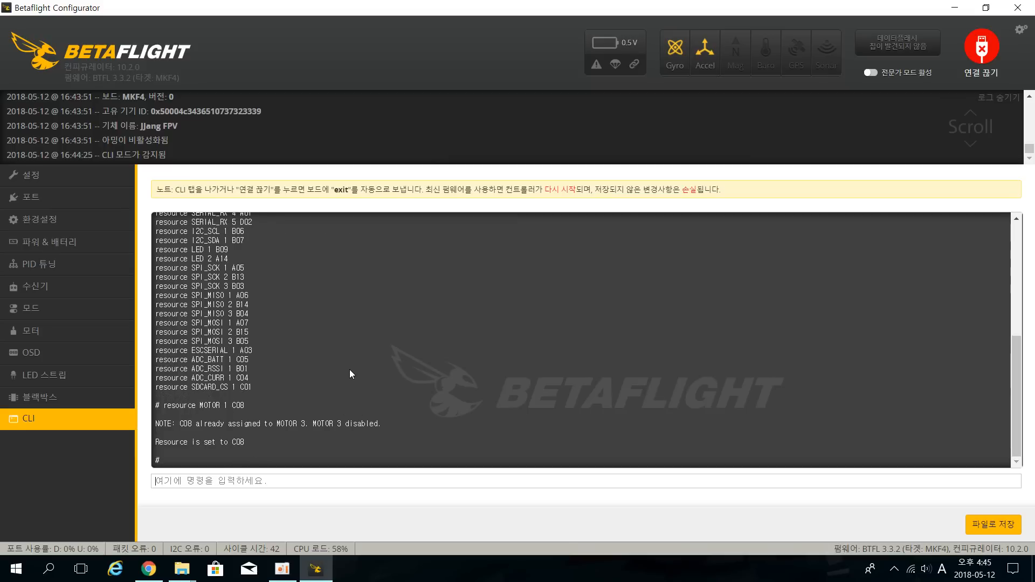
# Free the pins of MOTOR 1 and MOTOR 3 by setting both resources to NONE
pyautogui.write('resource ')
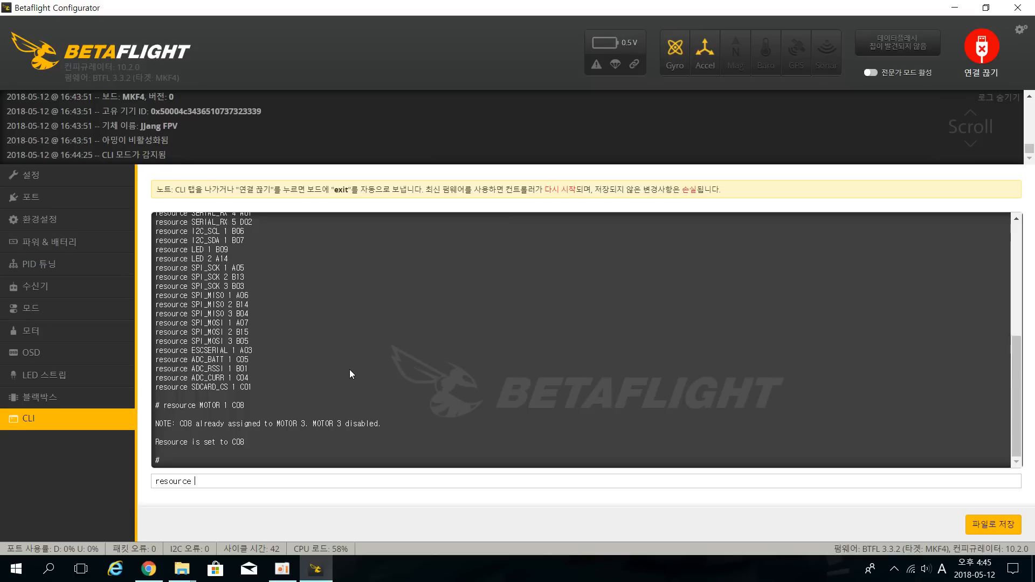
pyautogui.write('MOTOR')
pyautogui.scroll(5, 377, 378)
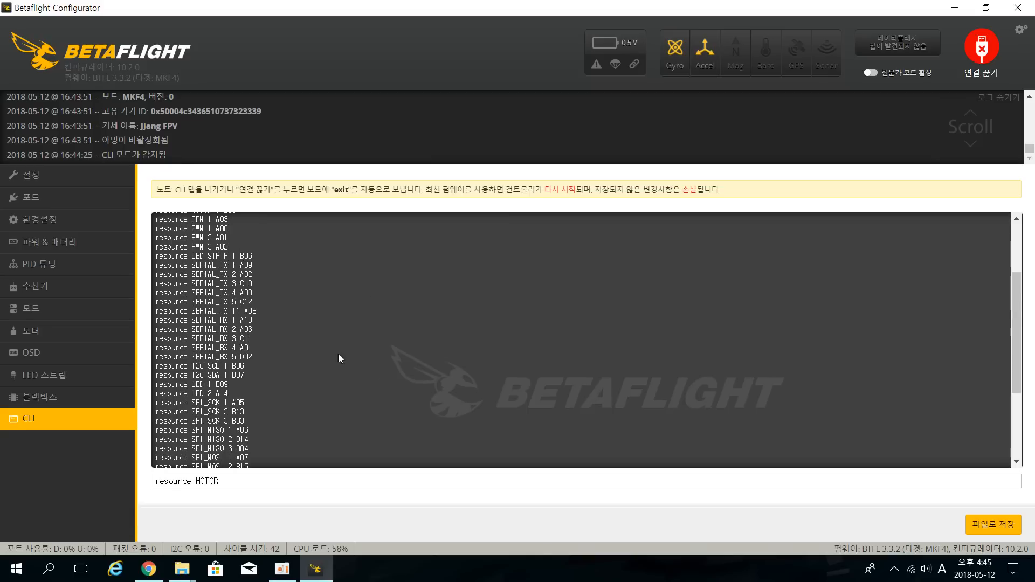
pyautogui.scroll(-5, 361, 393)
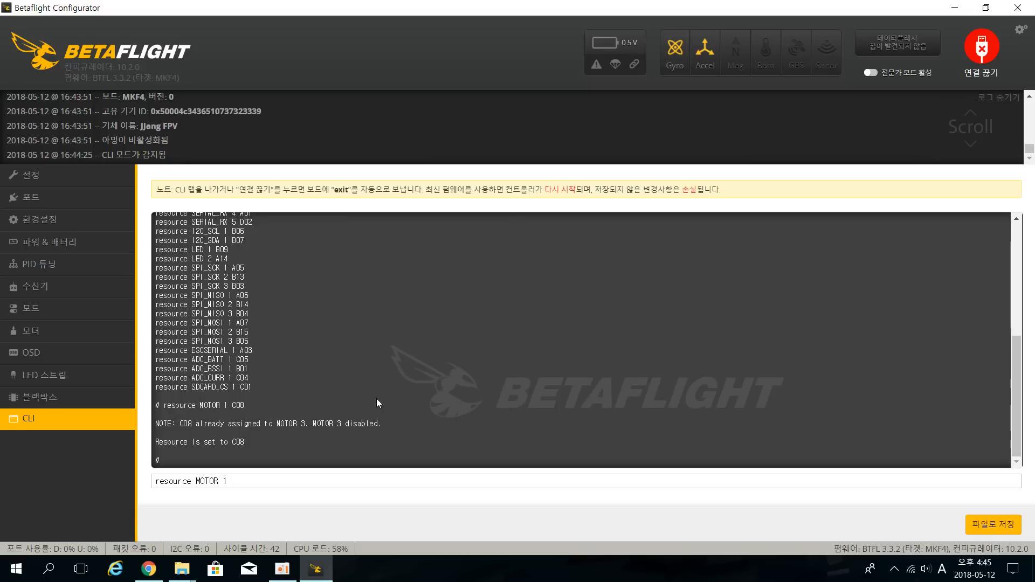
pyautogui.write('1 NONE')
pyautogui.press('Return')
pyautogui.write('resource MOTO')
pyautogui.write('NON')
pyautogui.press('BackSpace')
pyautogui.press('BackSpace')
pyautogui.press('BackSpace')
pyautogui.press('BackSpace')
pyautogui.press('BackSpace')
pyautogui.write('3 NONE')
pyautogui.press('Return')
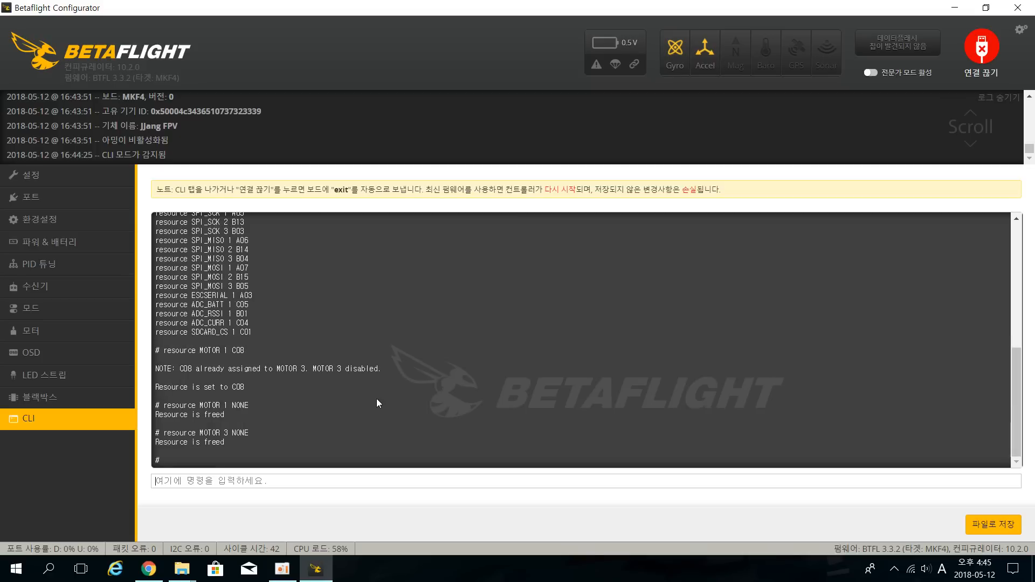
# List the resources once more to check the motor entries with MOTOR 1 and MOTOR 3 freed
pyautogui.write('resource')
pyautogui.press('Return')
pyautogui.scroll(4, 377, 399)
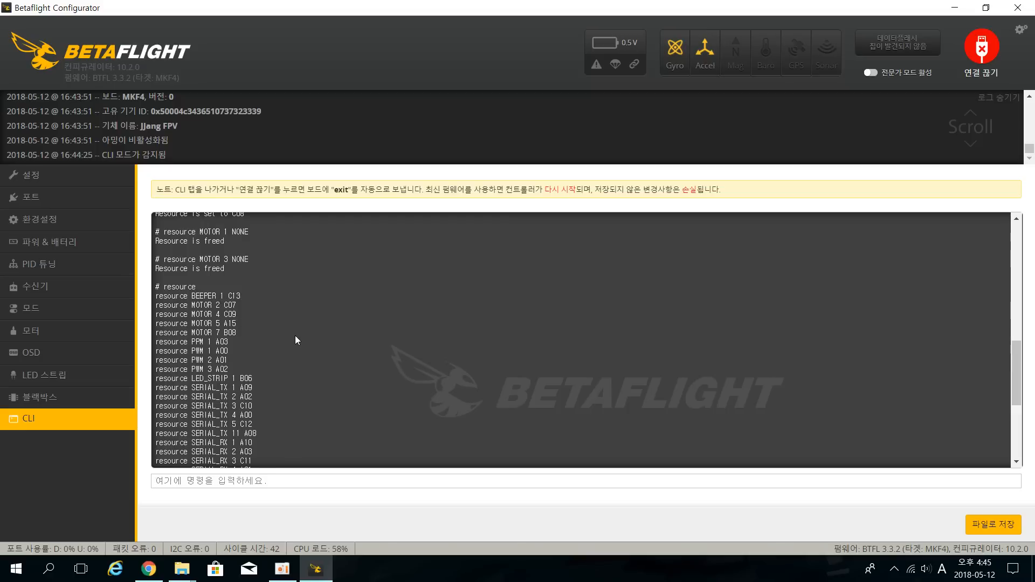
# Assign MOTOR 1 to pin C06 and MOTOR 3 to pin C08 with resource commands
pyautogui.write('resour')
pyautogui.write('ce 1')
pyautogui.write('MOTOR 1')
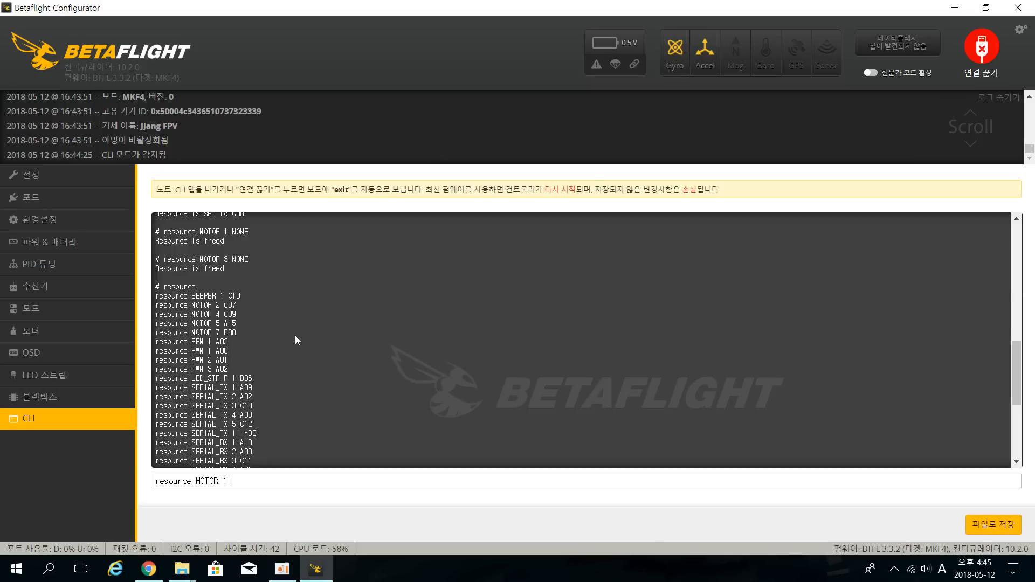
pyautogui.write(' CC8')
pyautogui.press('BackSpace')
pyautogui.write('6')
pyautogui.press('Return')
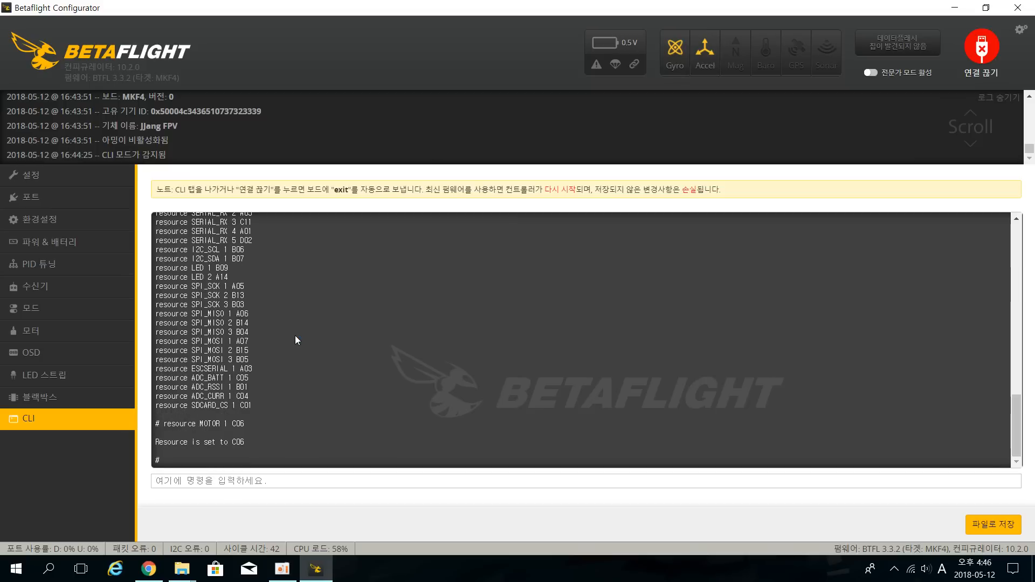
pyautogui.write('resource MOTOR 3 ')
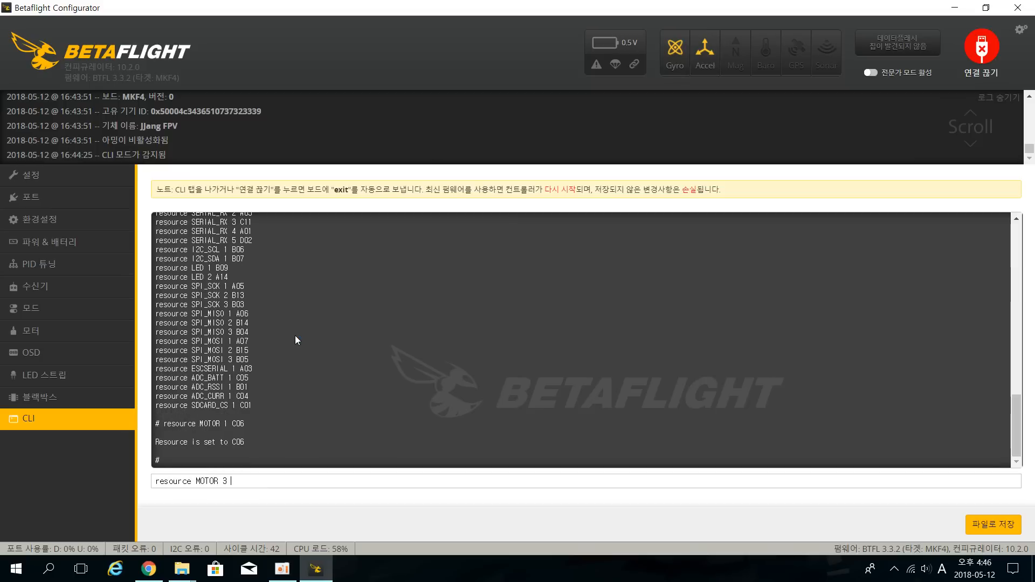
pyautogui.write('C08')
pyautogui.press('Return')
# Run resource again and review the full list for the reassigned motor pins and the serial ports
pyautogui.write('resource')
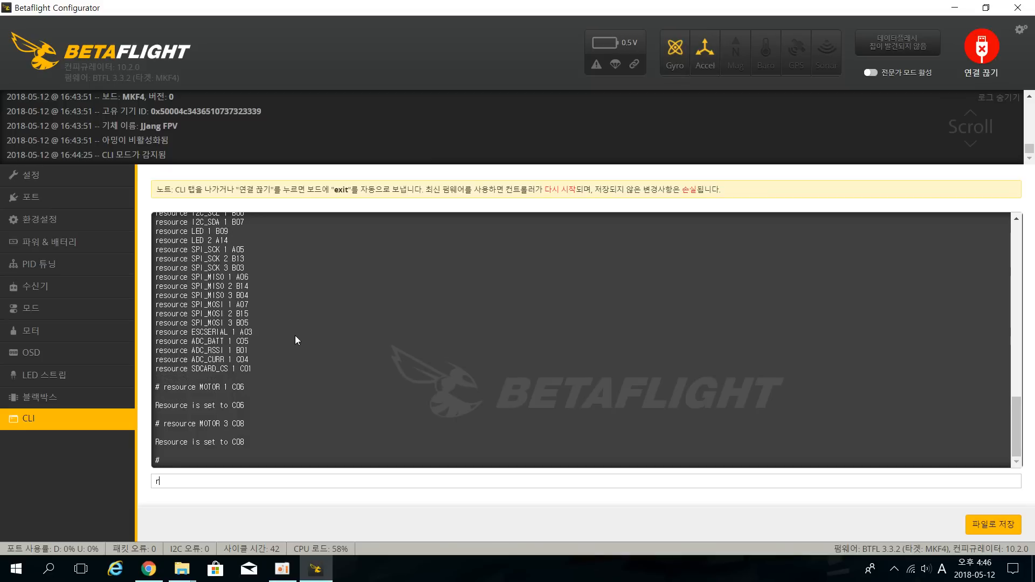
pyautogui.press('Return')
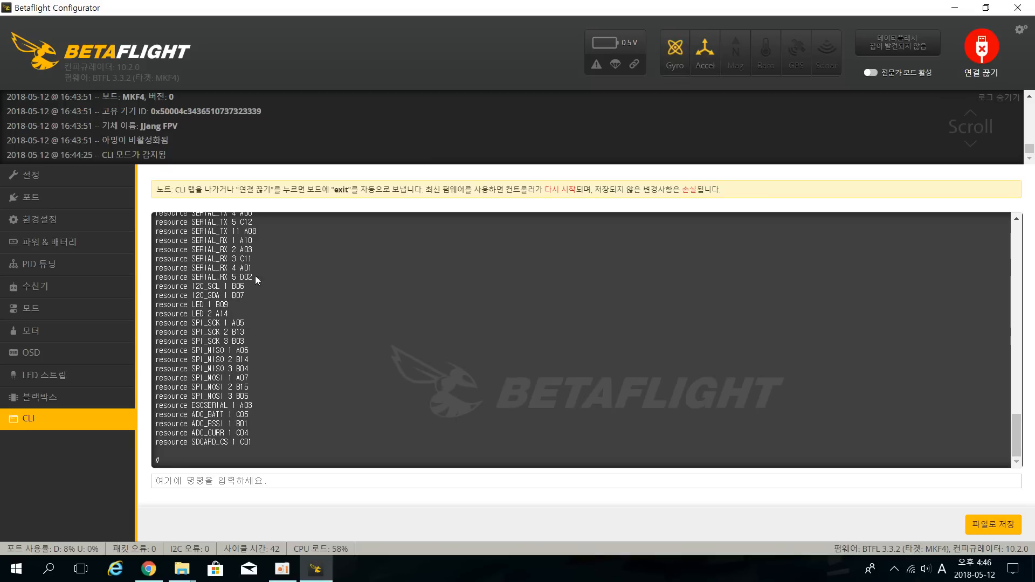
pyautogui.scroll(5, 318, 350)
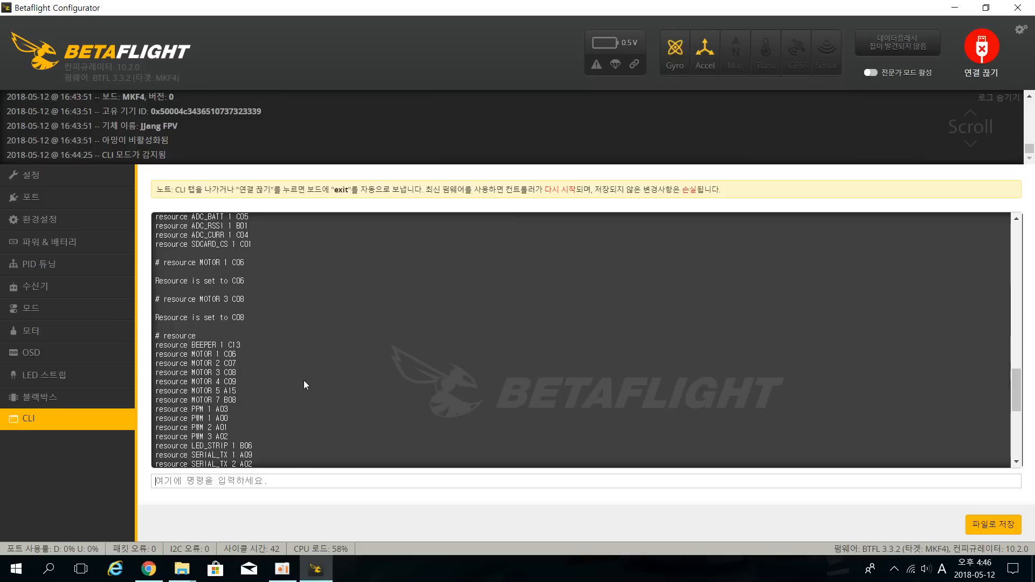
pyautogui.scroll(-5, 303, 380)
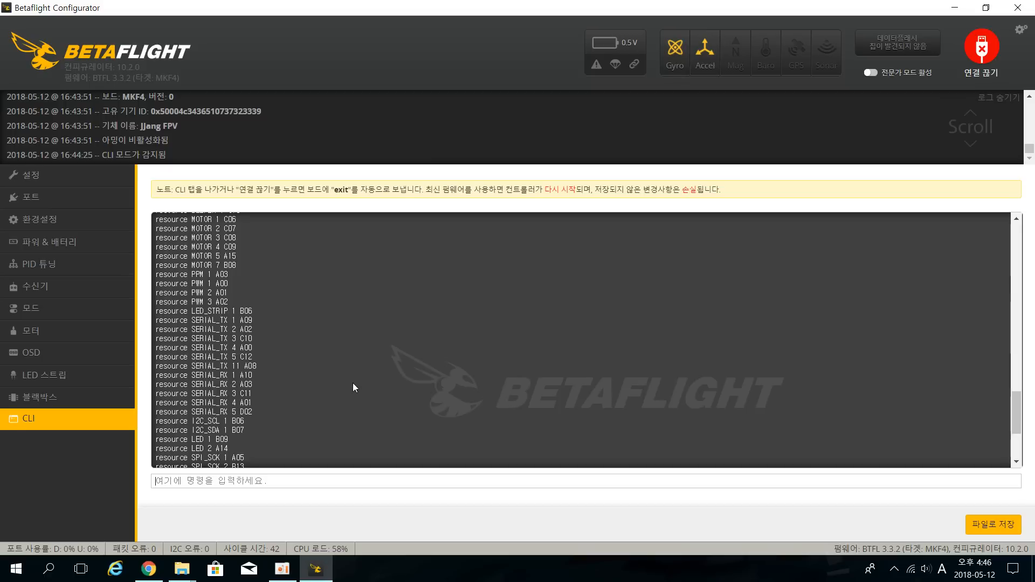
pyautogui.scroll(3, 354, 384)
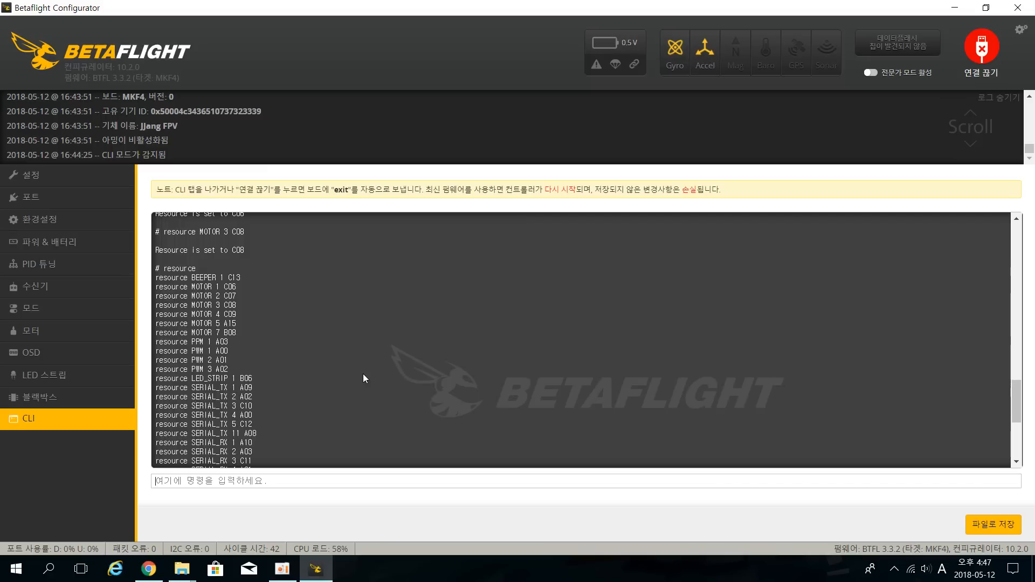
pyautogui.scroll(-4, 364, 374)
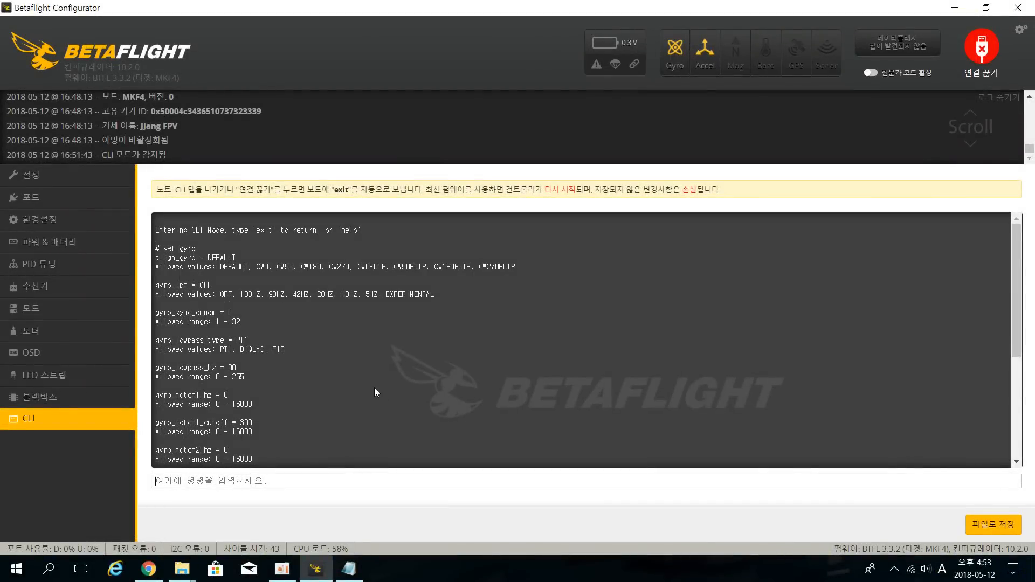
# Review the remaining gyro settings in the set gyro output, down to gyro_cal_on_first_arm
pyautogui.scroll(-4, 376, 393)
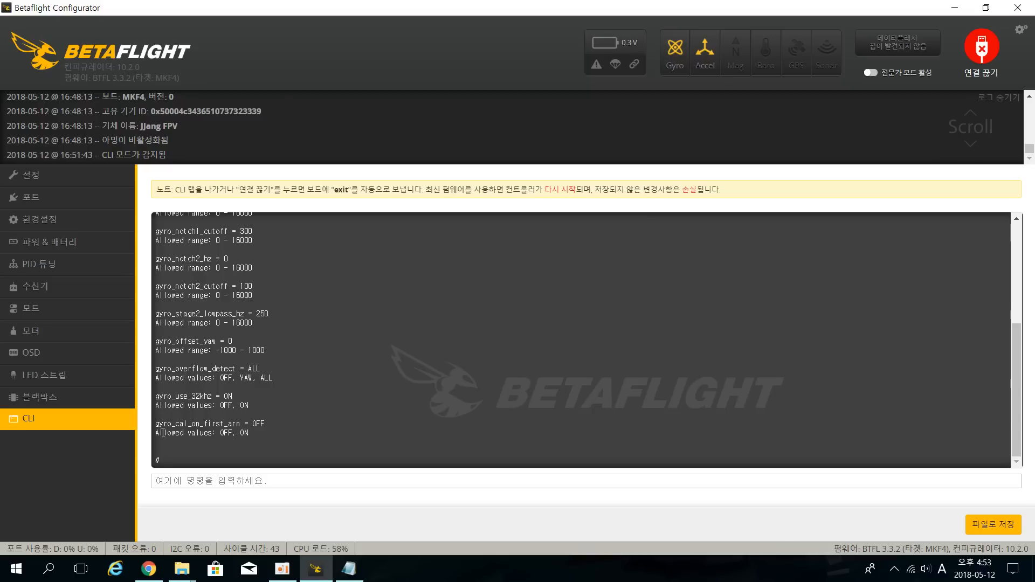
# Examine the gyro_cal_on_first_arm entry and its allowed values, and query the CPU overclock options with set cpu
pyautogui.moveTo(154, 425); pyautogui.dragTo(242, 424)
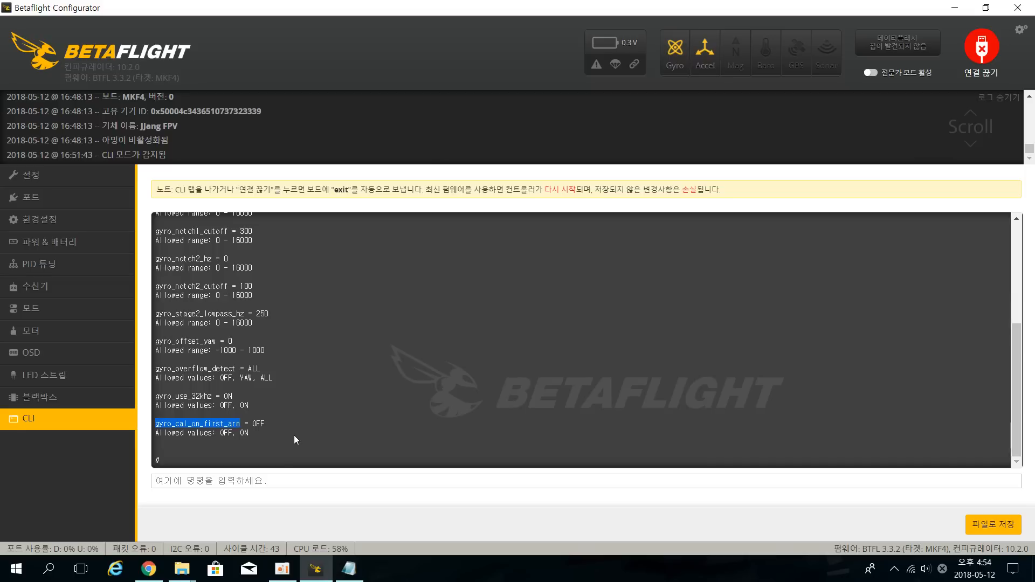
pyautogui.click(294, 436)
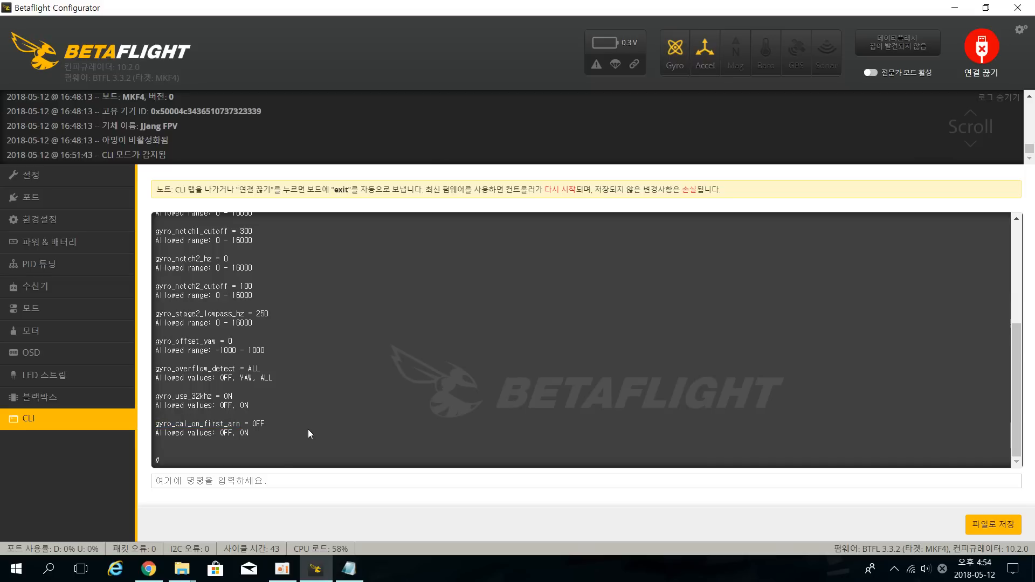
pyautogui.click(343, 478)
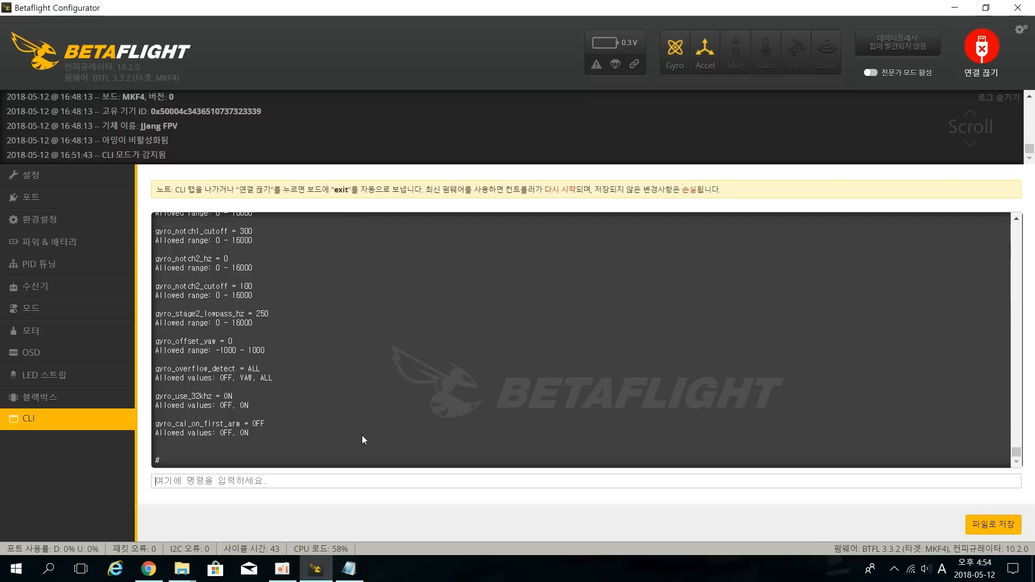
pyautogui.write('set cpu')
pyautogui.press('Return')
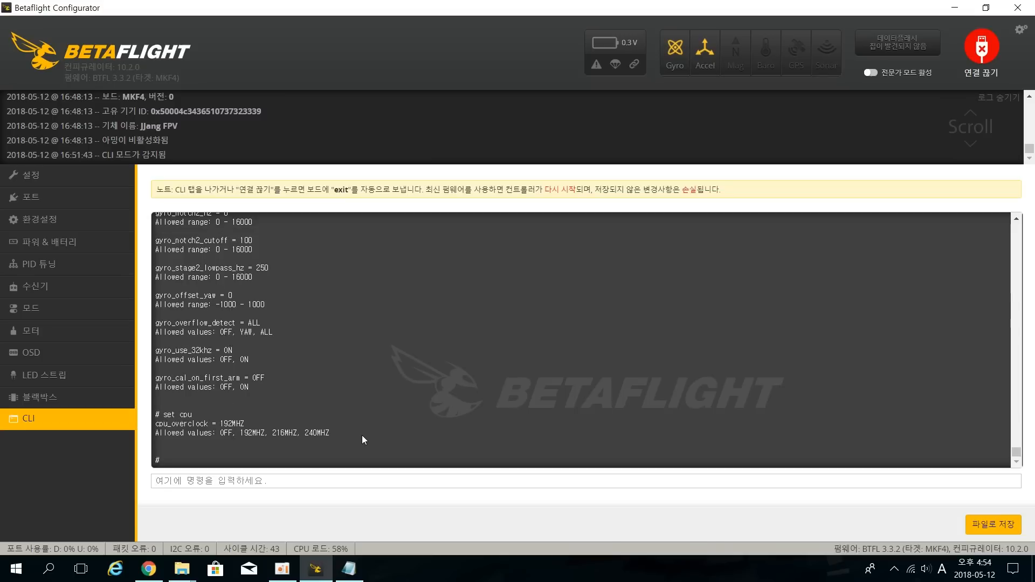
pyautogui.write('set cpu_overclock')
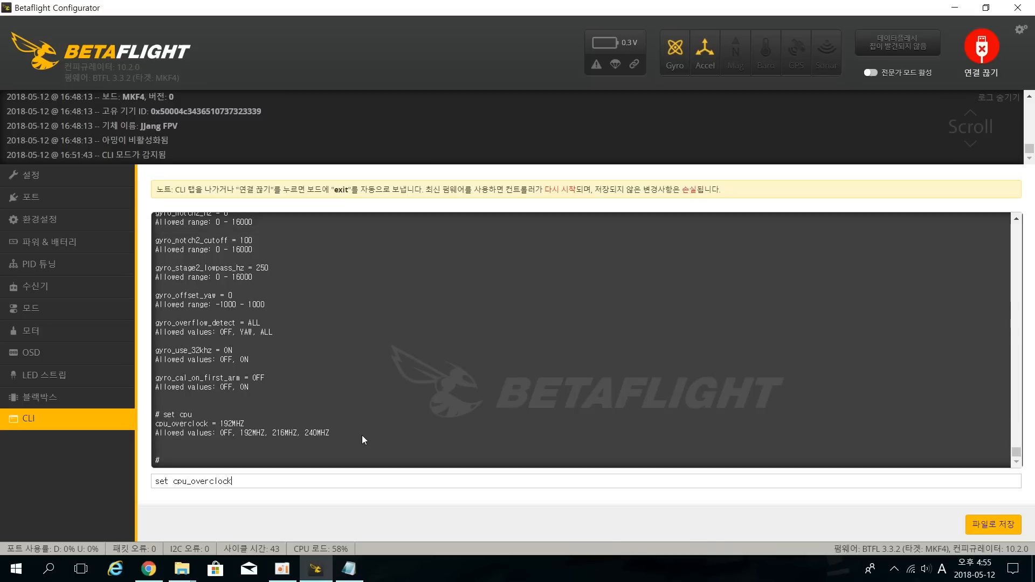
pyautogui.write(' =')
pyautogui.press('BackSpace')
pyautogui.press('BackSpace')
pyautogui.press('BackSpace')
pyautogui.press('BackSpace')
pyautogui.press('BackSpace')
pyautogui.press('BackSpace')
pyautogui.press('BackSpace')
pyautogui.press('BackSpace')
pyautogui.press('BackSpace')
pyautogui.press('BackSpace')
pyautogui.press('BackSpace')
pyautogui.press('BackSpace')
pyautogui.press('BackSpace')
pyautogui.press('BackSpace')
pyautogui.press('BackSpace')
pyautogui.press('BackSpace')
pyautogui.press('BackSpace')
pyautogui.press('BackSpace')
pyautogui.press('BackSpace')
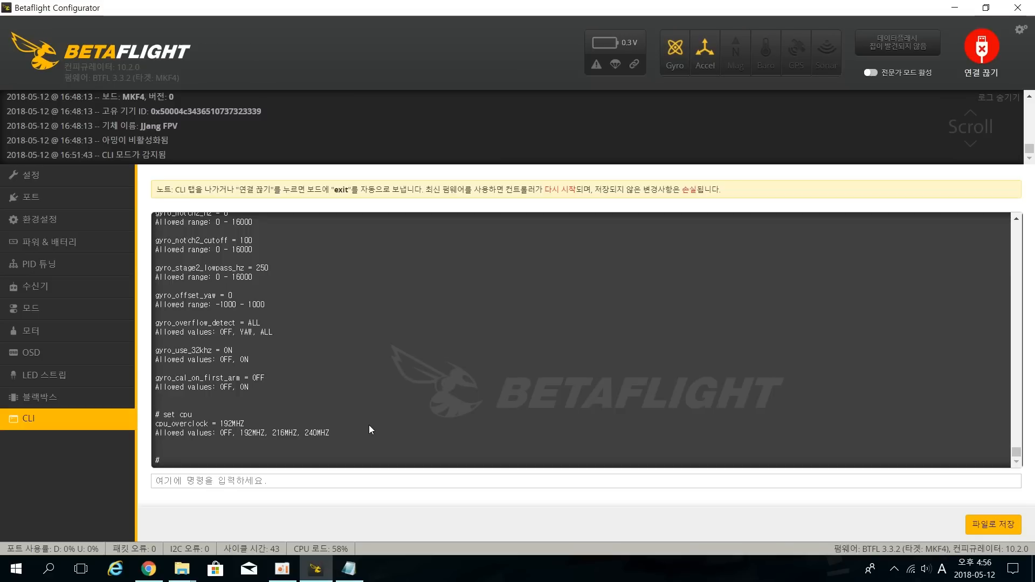